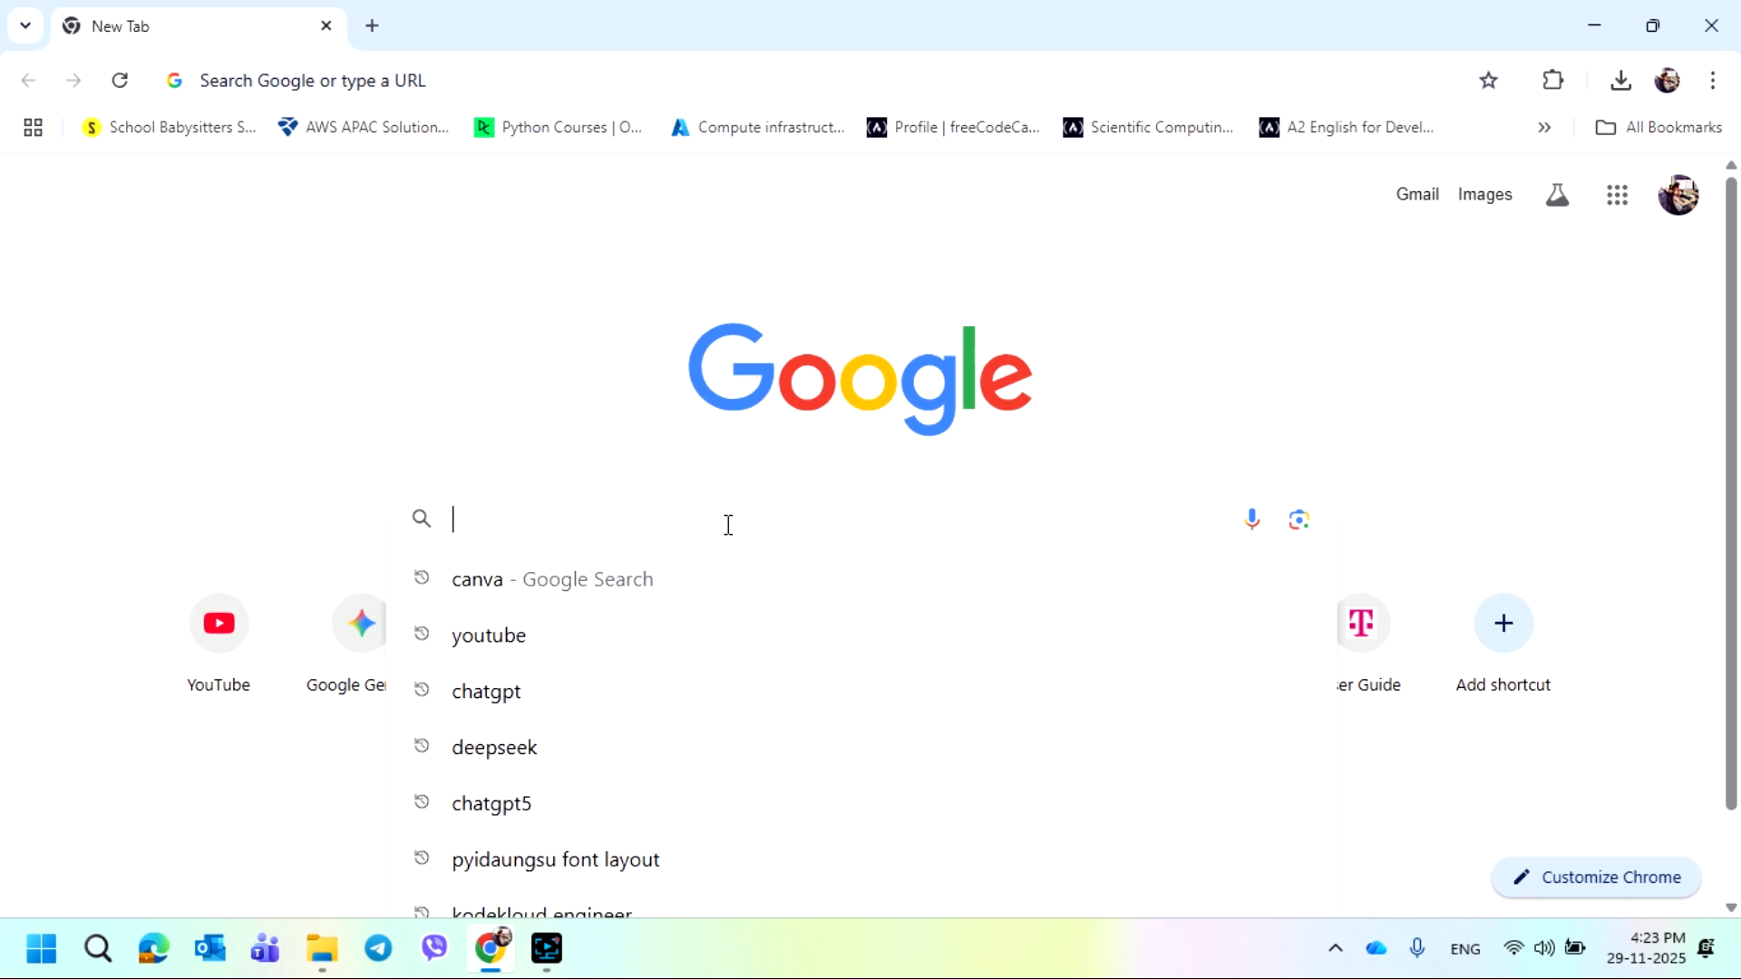
Open the Canva website from a Google search for canva
{"action": "left_click", "coordinate": [441, 592]}
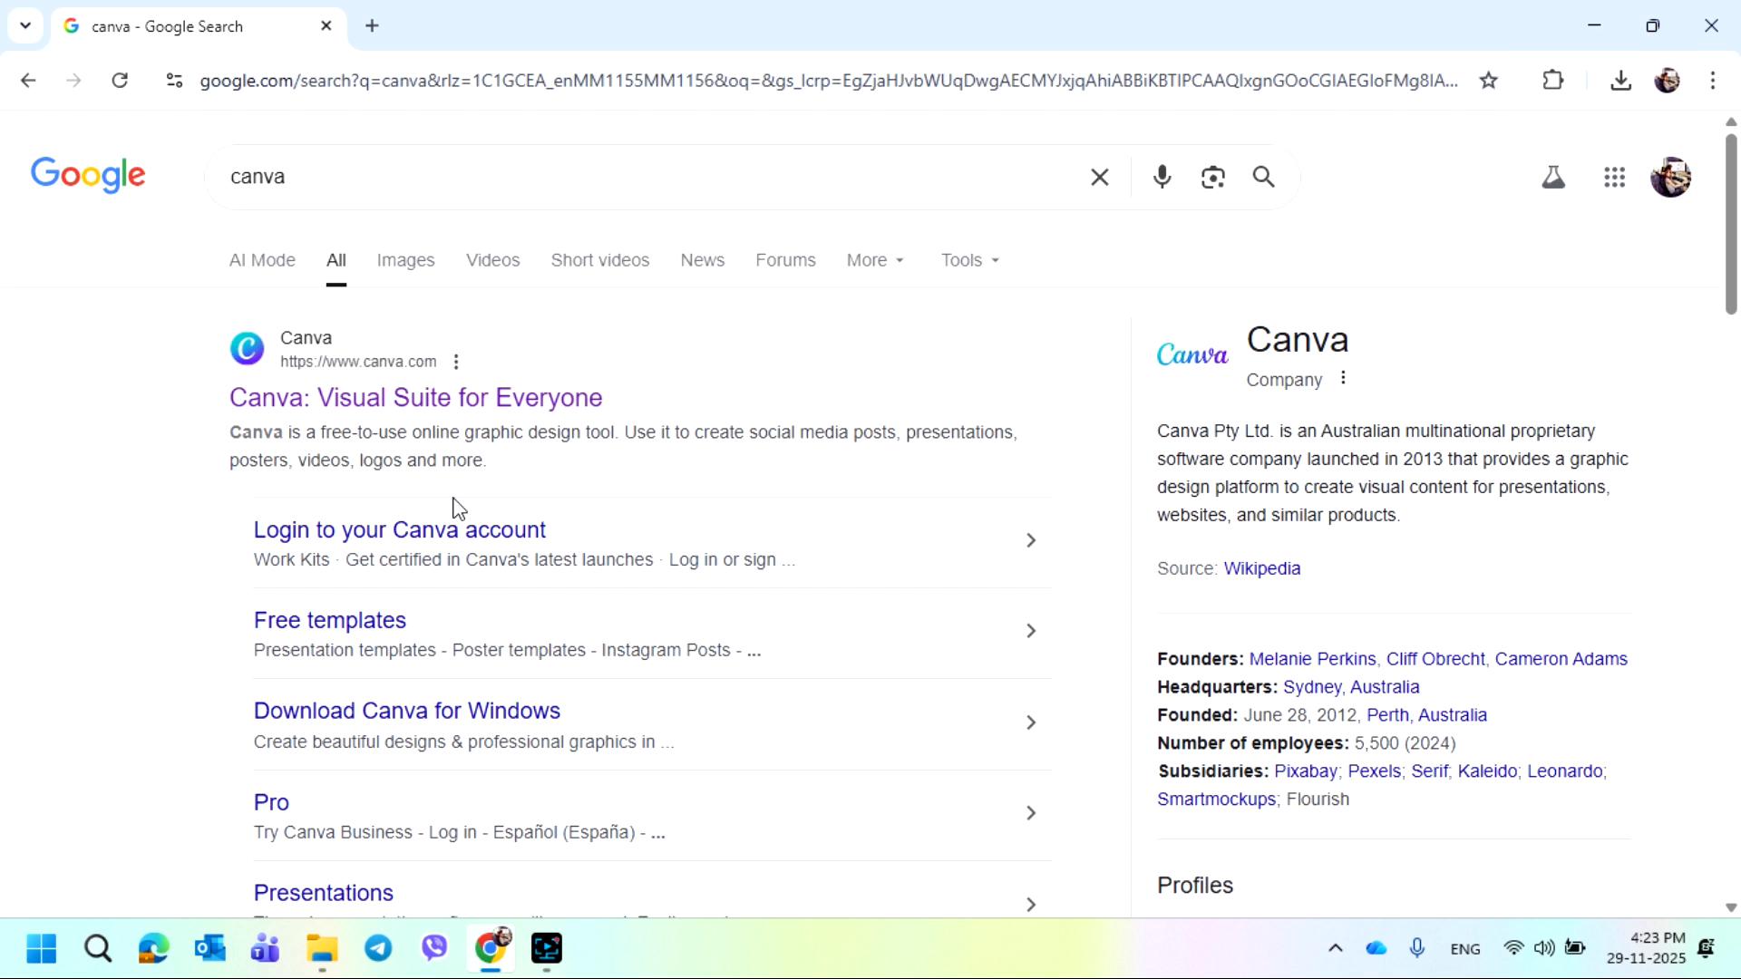
{"action": "left_click", "coordinate": [408, 402]}
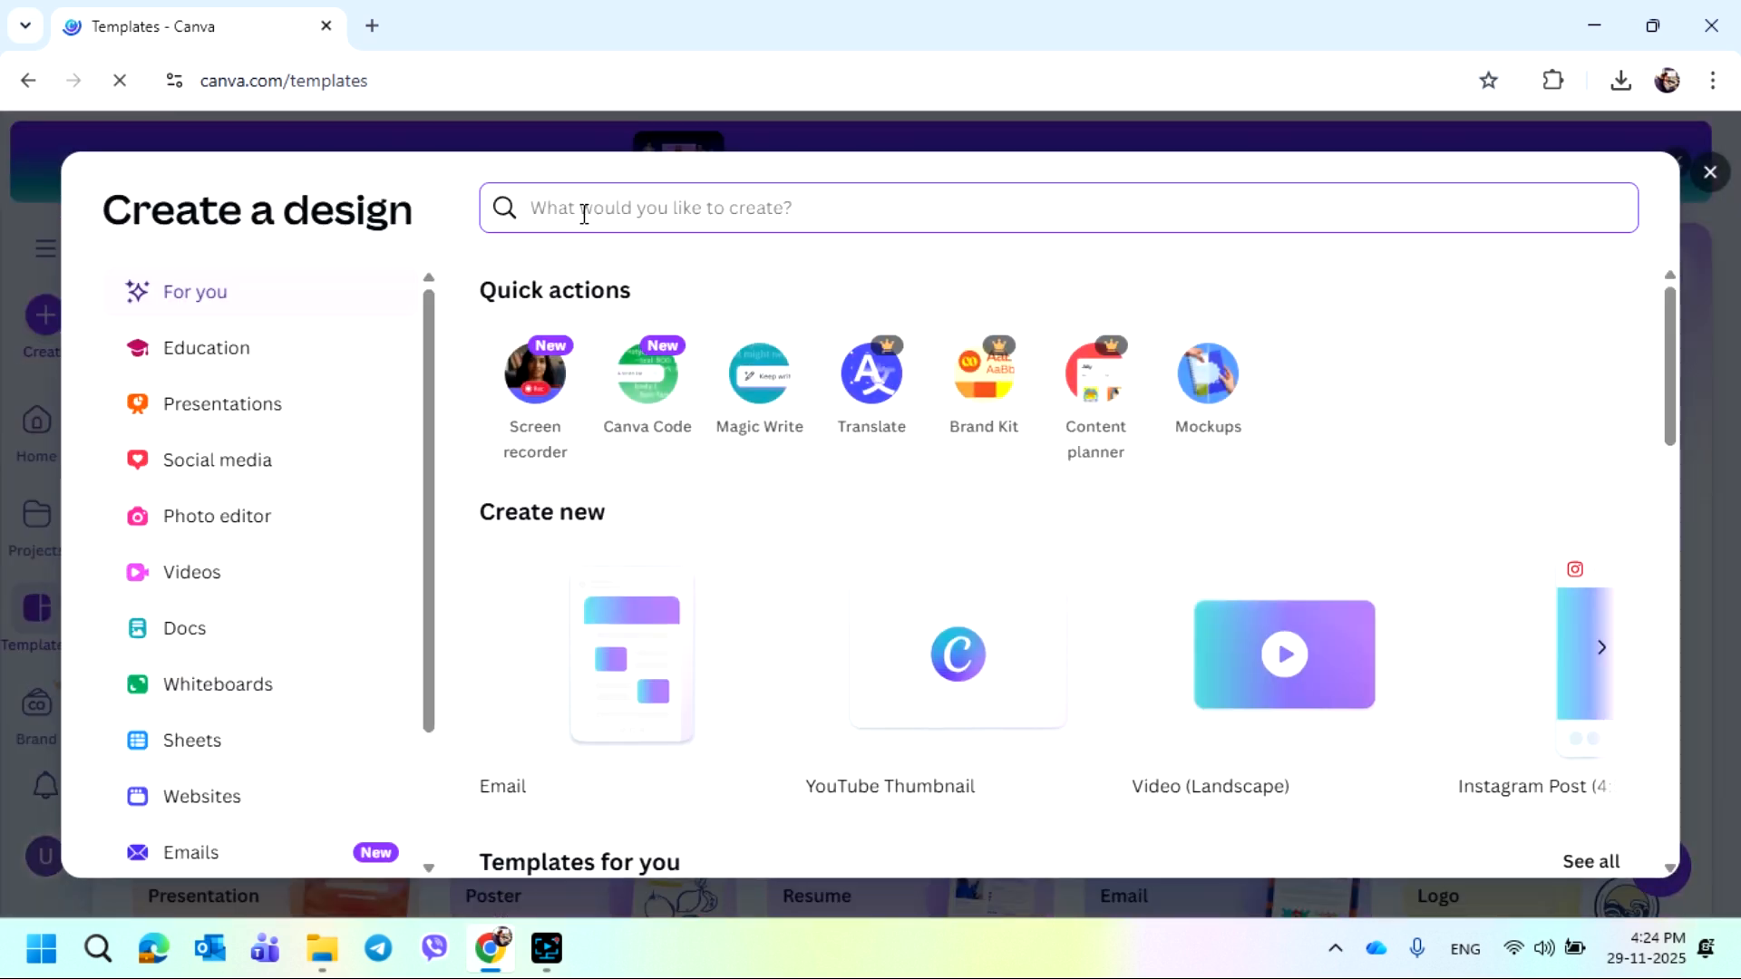
Search the design types for youtube and create a new YouTube Thumbnail design
{"action": "type", "text": "yout"}
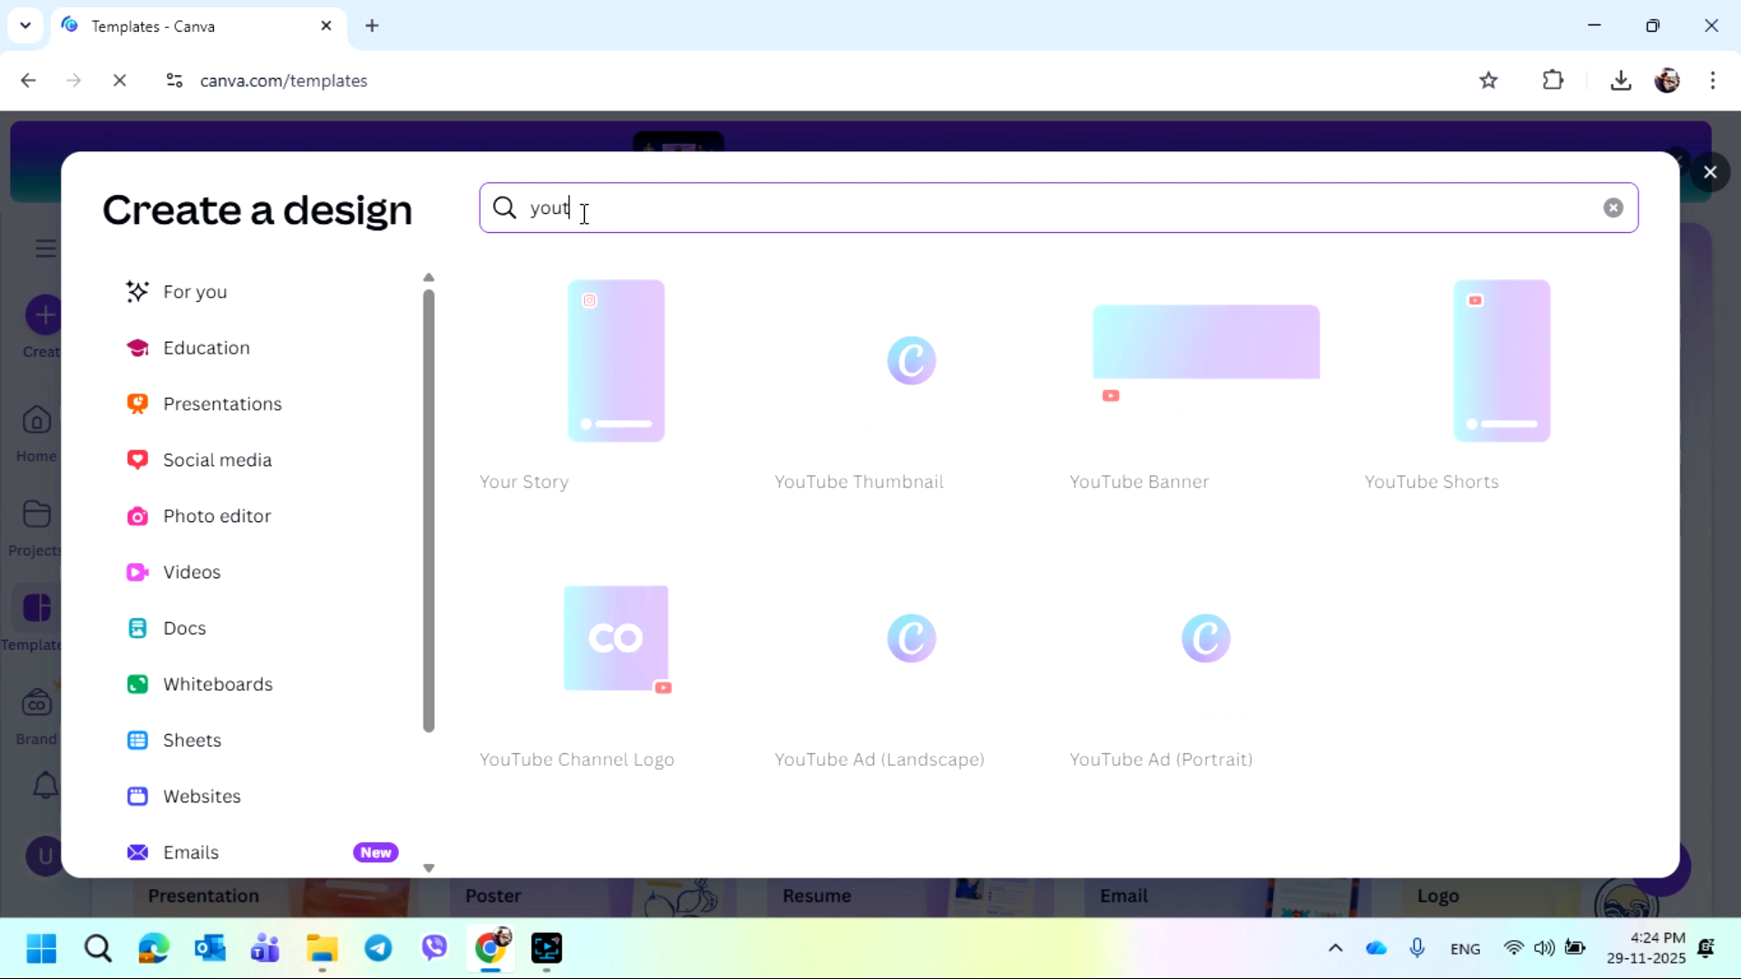
{"action": "type", "text": "ube"}
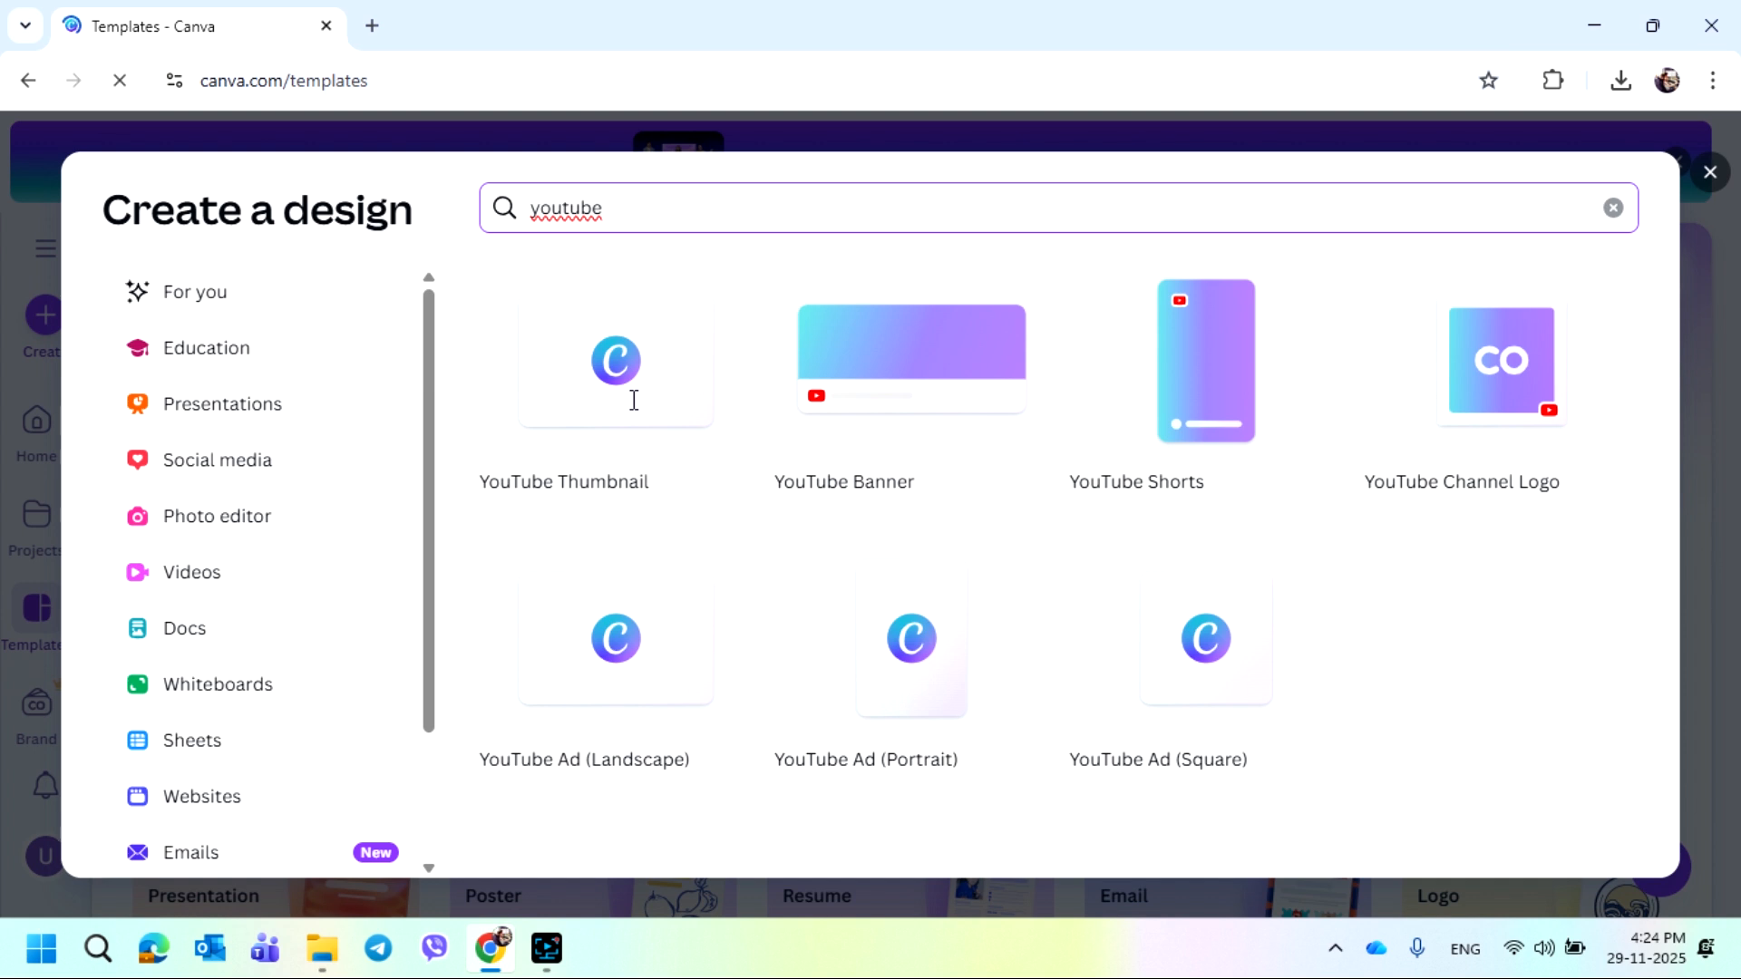
{"action": "double_click", "coordinate": [581, 410]}
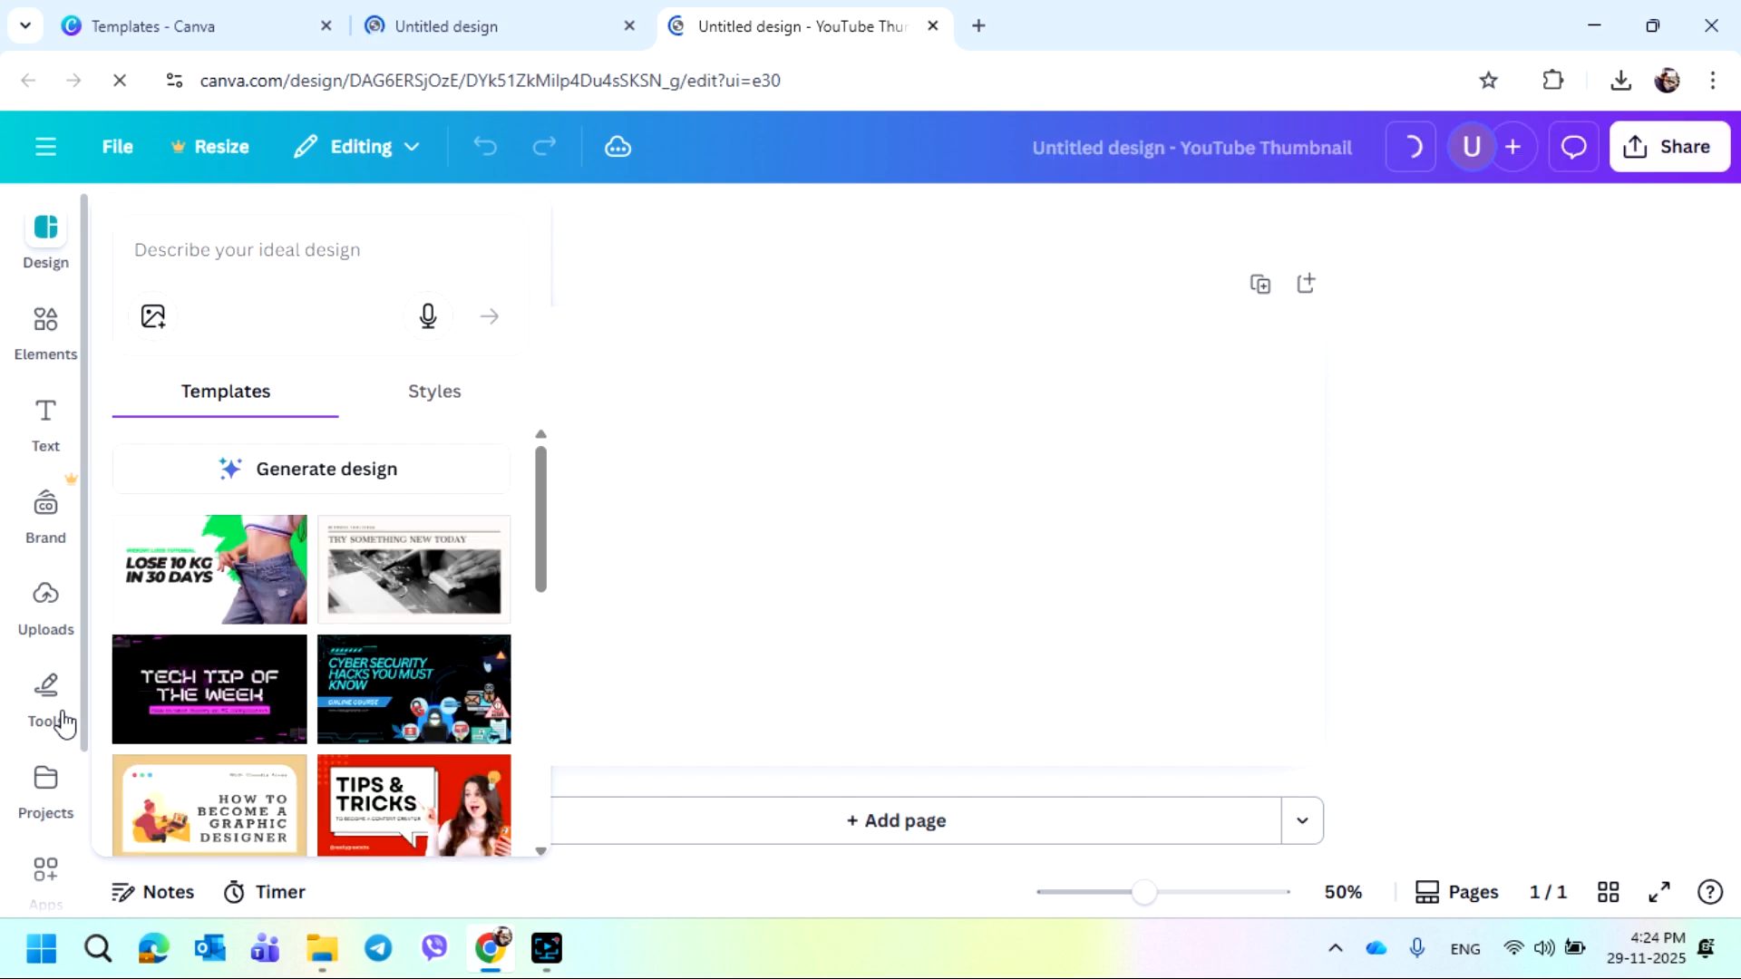
Apply the starry nebula space image from recently used backgrounds as the thumbnail background
{"action": "scroll", "coordinate": [60, 742], "scroll_direction": "down", "scroll_amount": 2}
{"action": "scroll", "coordinate": [58, 744], "scroll_direction": "up", "scroll_amount": 2}
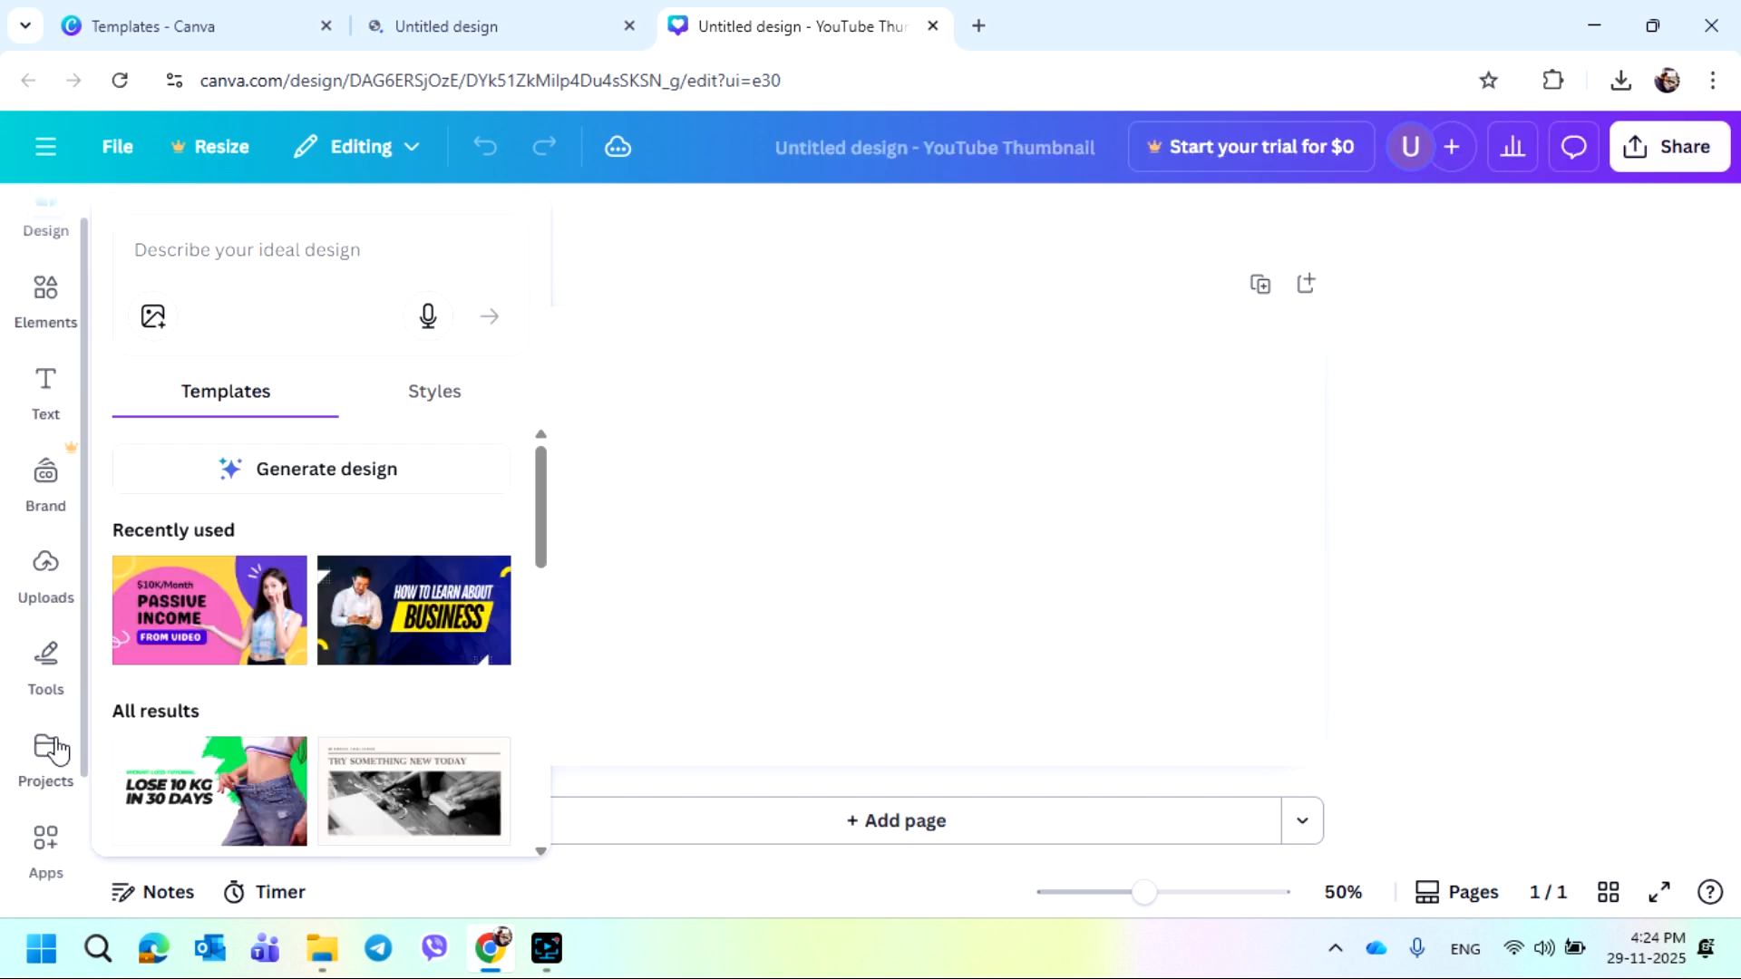
{"action": "scroll", "coordinate": [50, 789], "scroll_direction": "down", "scroll_amount": 2}
{"action": "scroll", "coordinate": [54, 842], "scroll_direction": "up", "scroll_amount": 2}
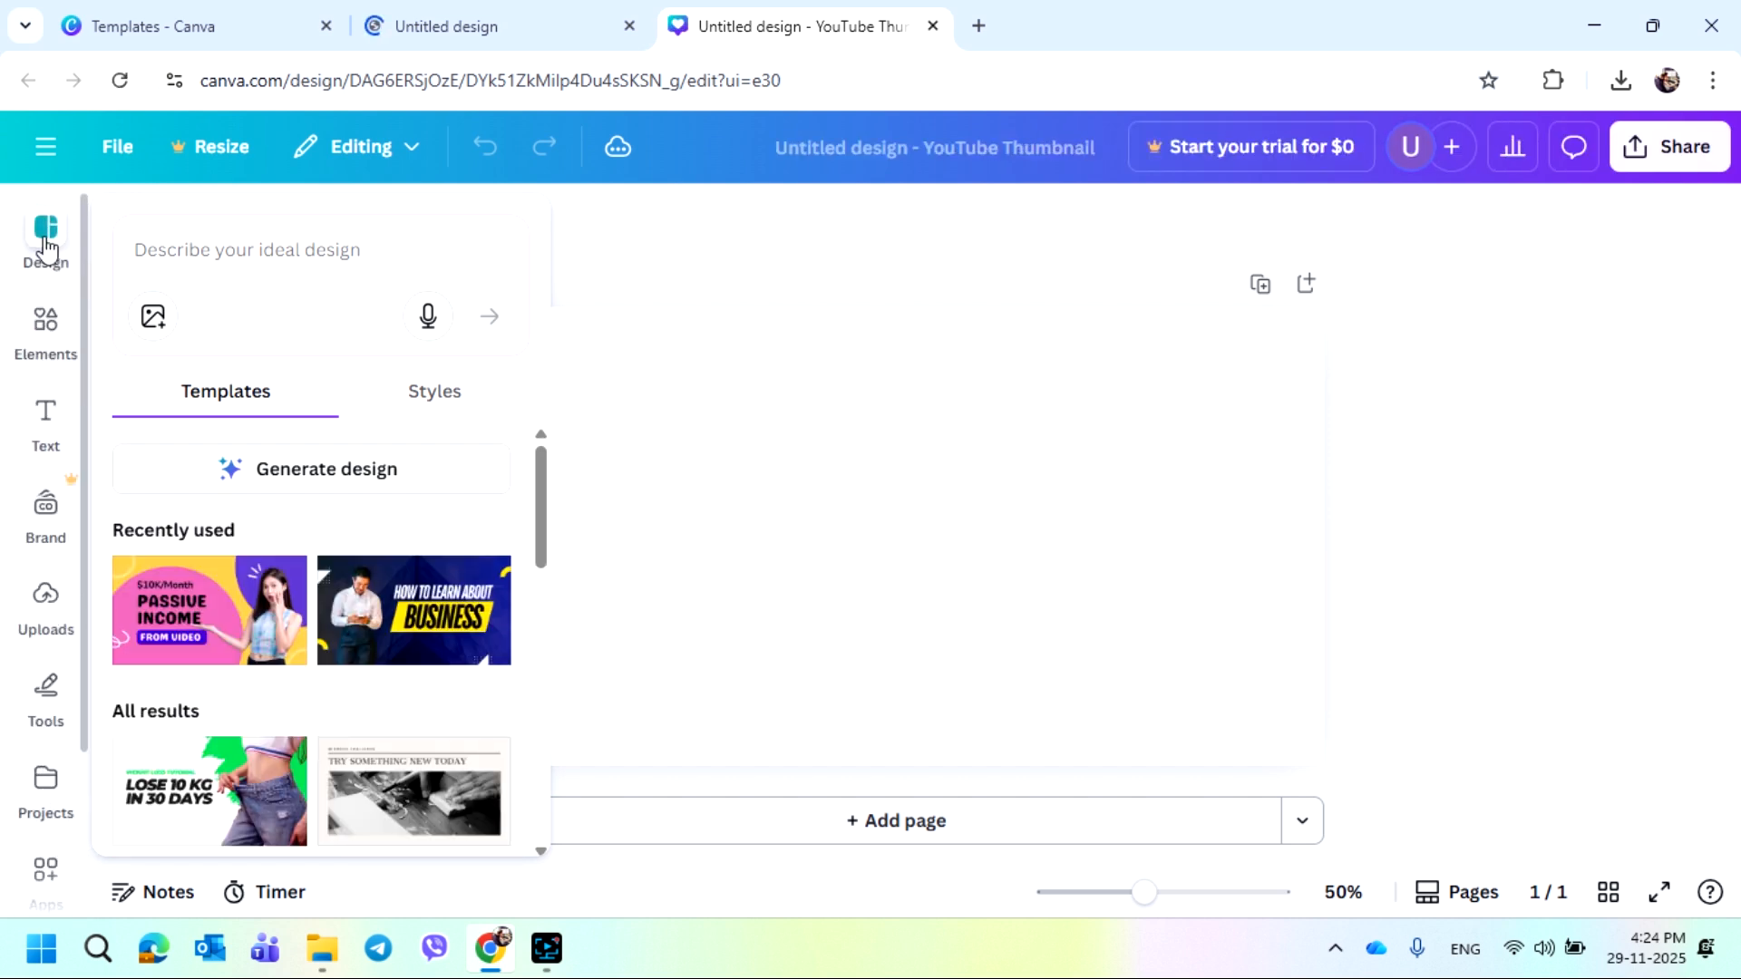
{"action": "scroll", "coordinate": [82, 705], "scroll_direction": "down", "scroll_amount": 2}
{"action": "scroll", "coordinate": [79, 707], "scroll_direction": "down", "scroll_amount": 1}
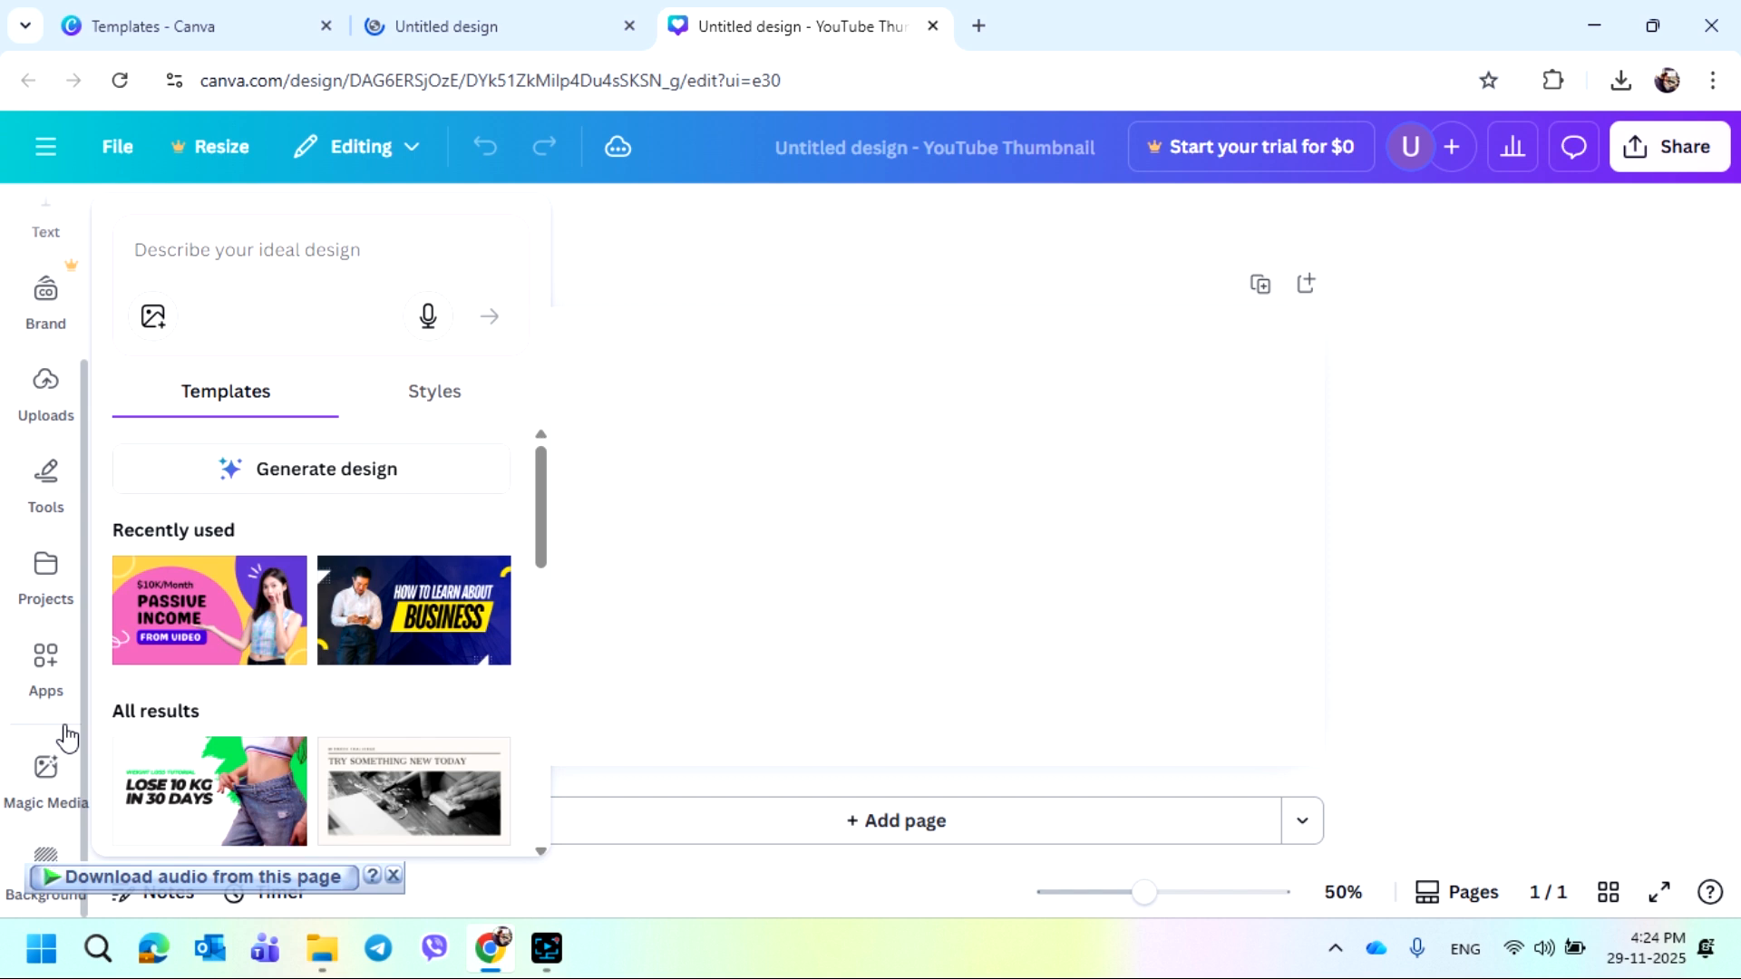
{"action": "left_click", "coordinate": [47, 866]}
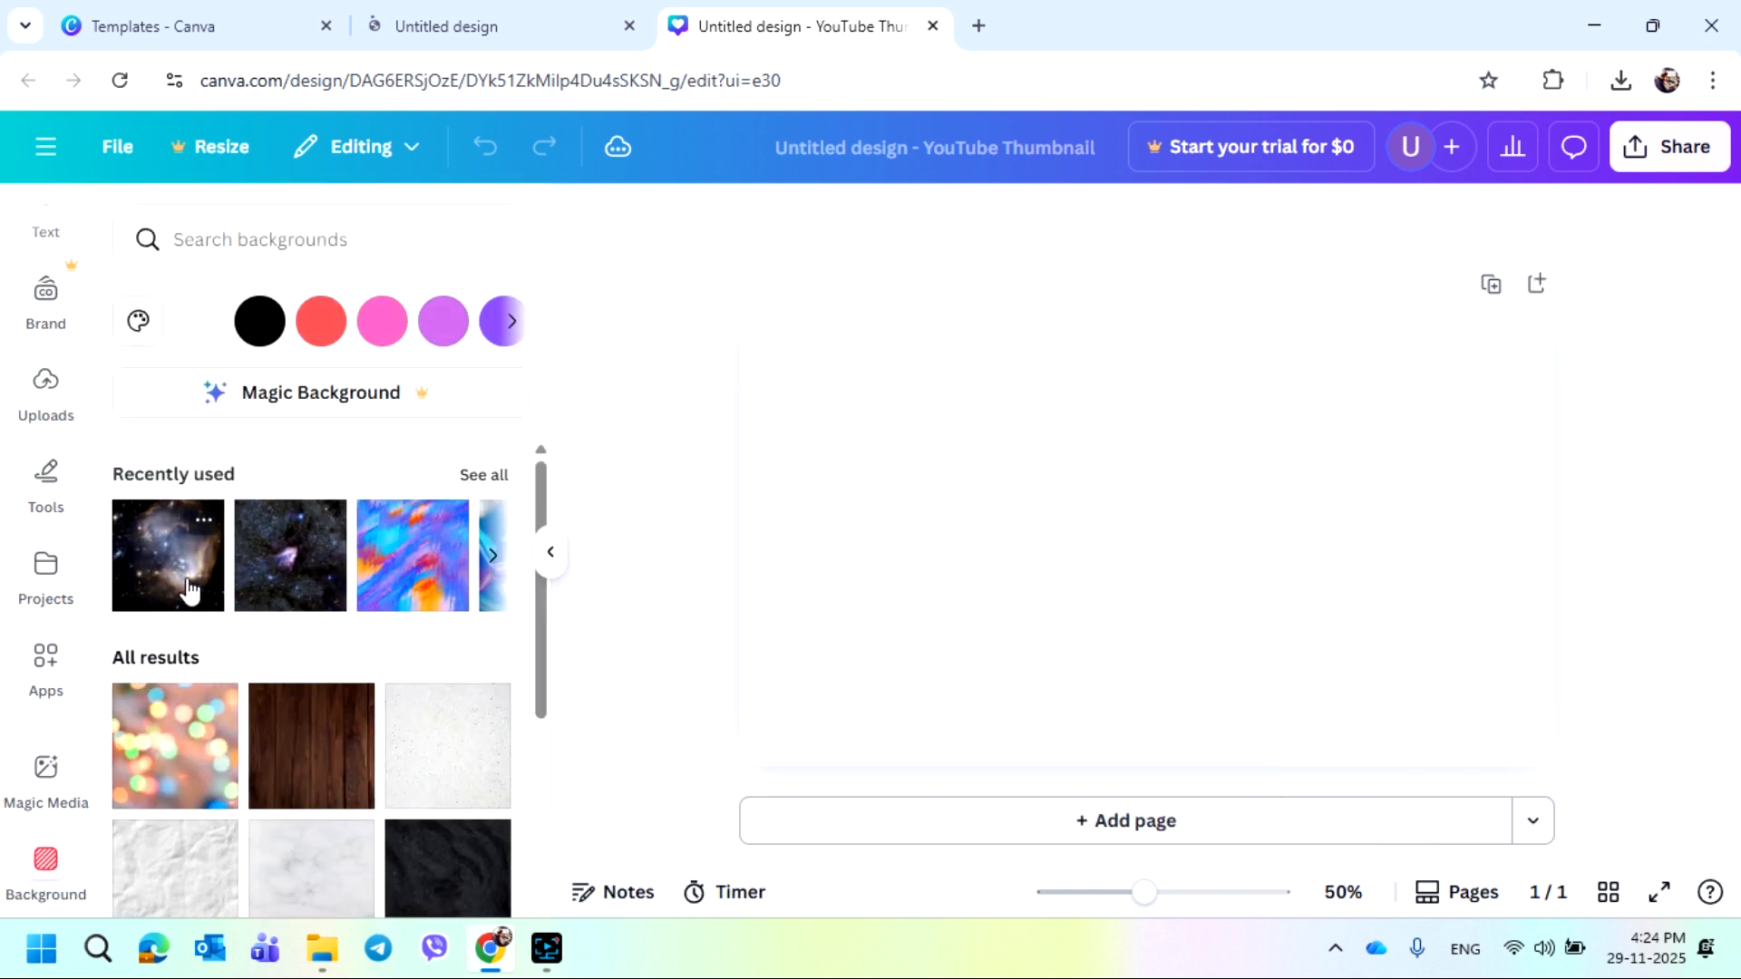
{"action": "left_click", "coordinate": [189, 599]}
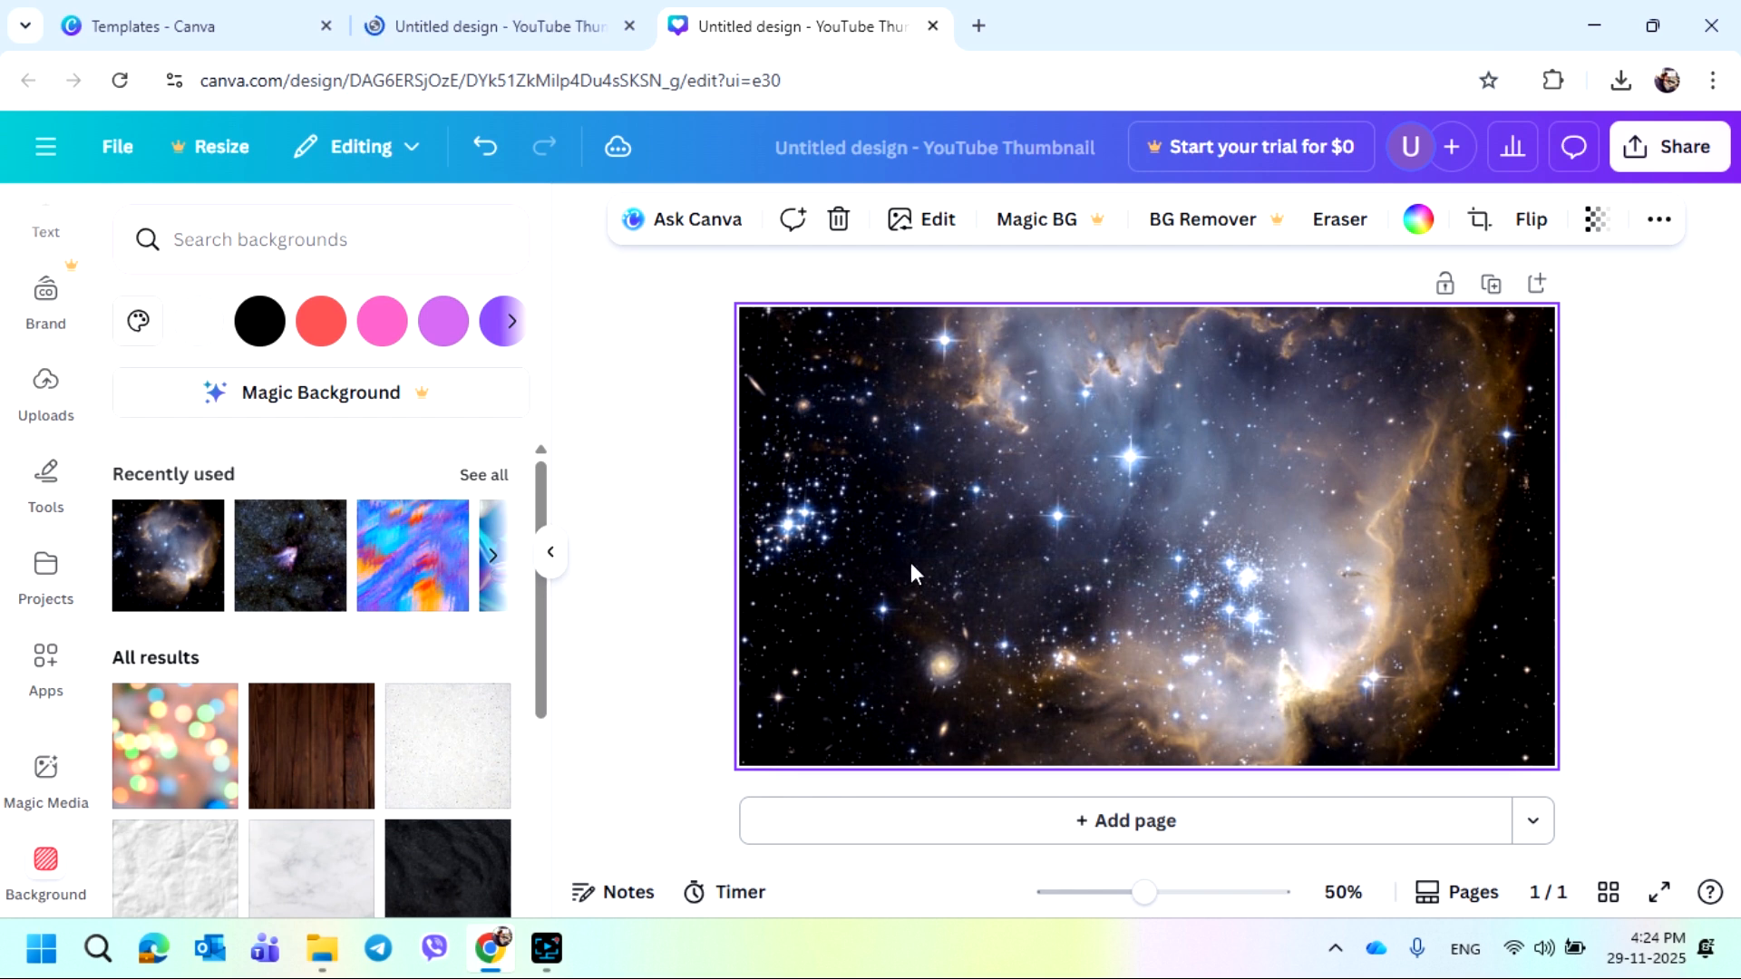
Add a new text box to the thumbnail
{"action": "scroll", "coordinate": [80, 499], "scroll_direction": "up", "scroll_amount": 3}
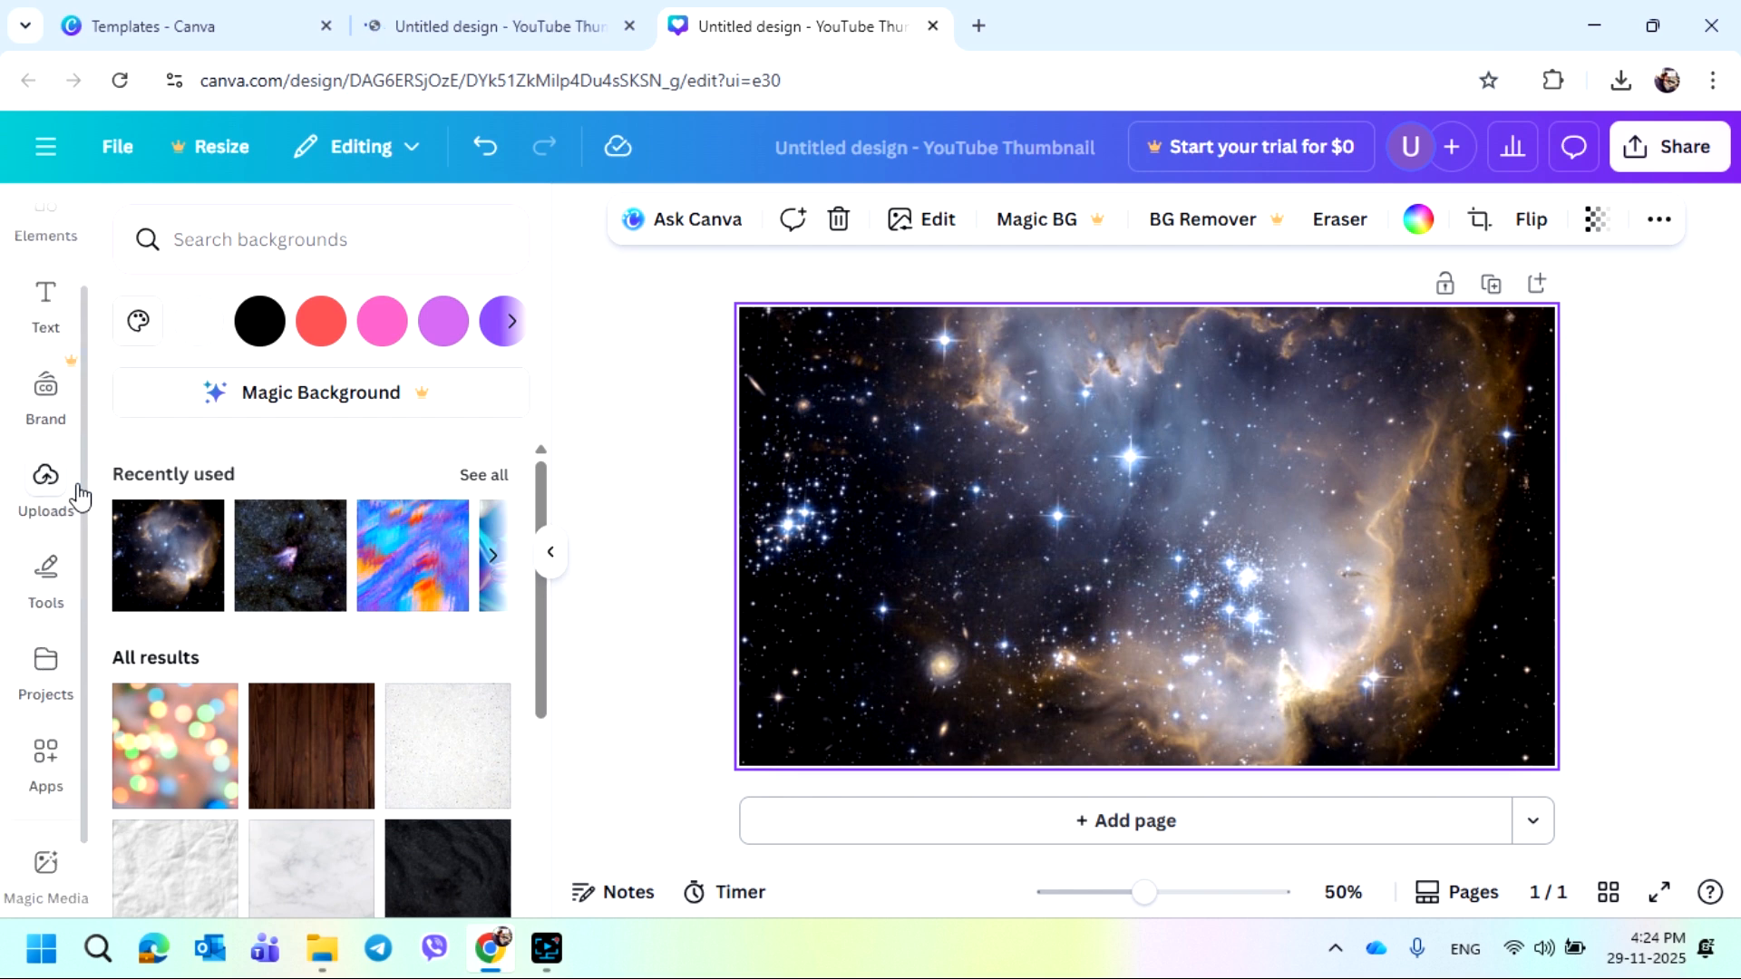
{"action": "left_click", "coordinate": [47, 425]}
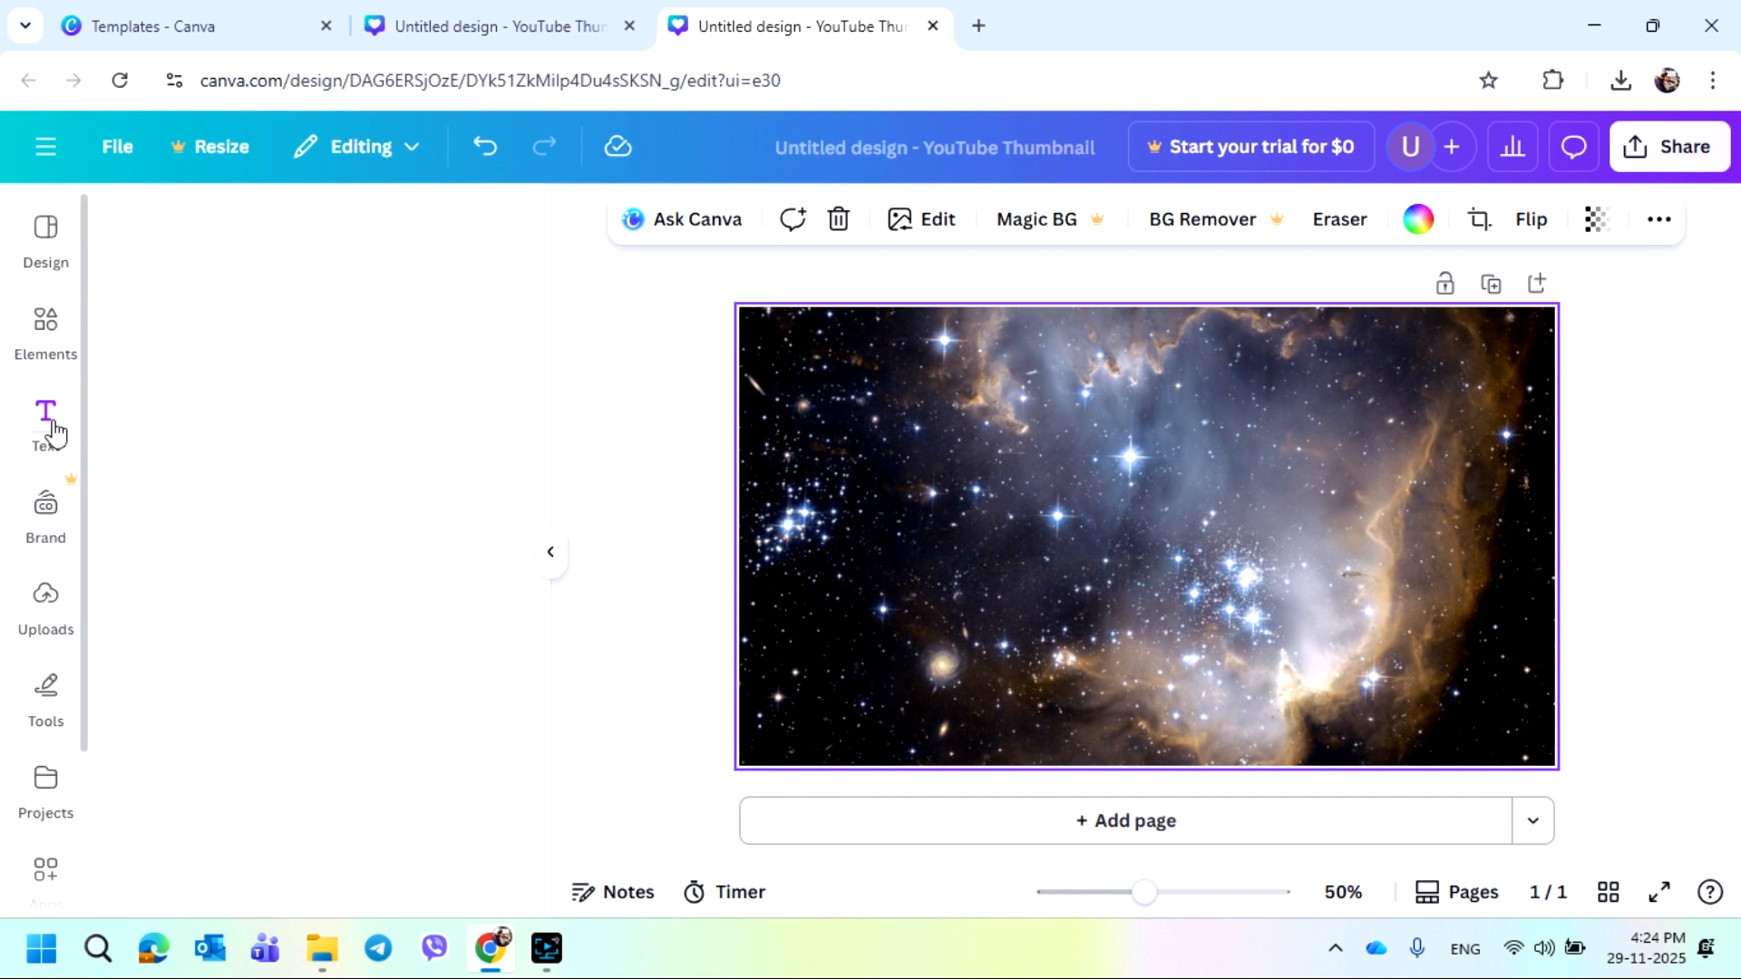
{"action": "left_click", "coordinate": [370, 331]}
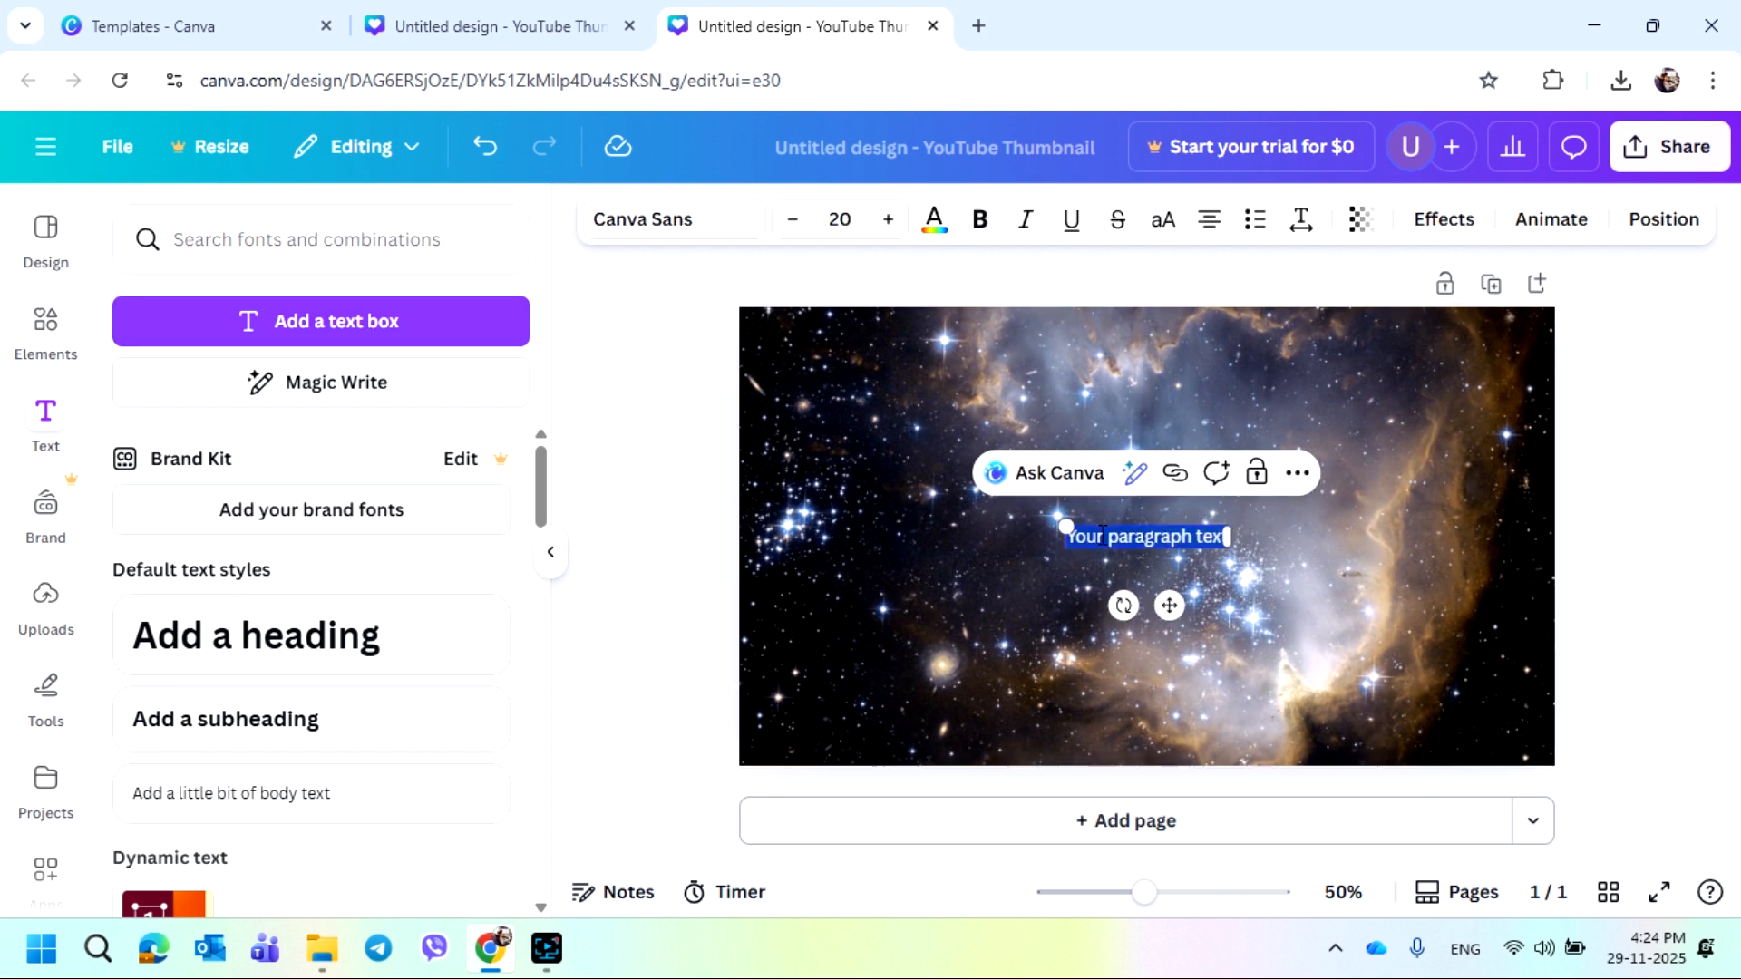
Enlarge the text box to about size 47 and replace its placeholder with the Burmese text မသိစိတ်
{"action": "left_click", "coordinate": [1101, 536]}
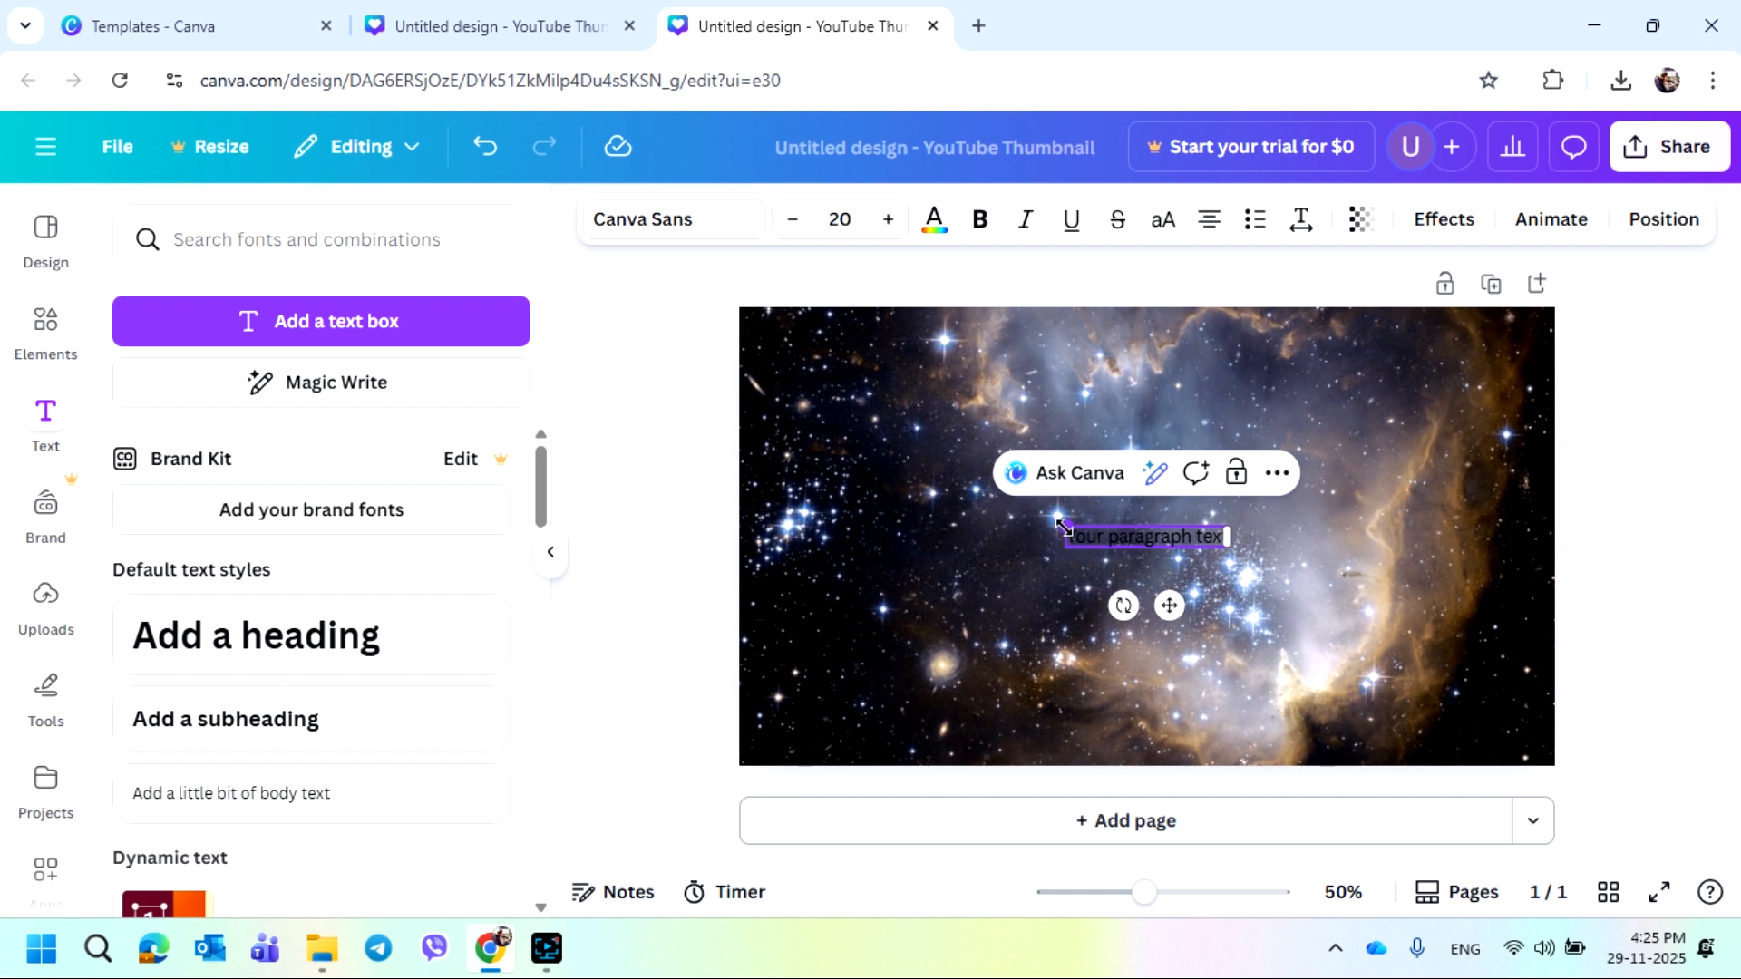
{"action": "left_click_drag", "start_coordinate": [1018, 516], "coordinate": [1232, 544]}
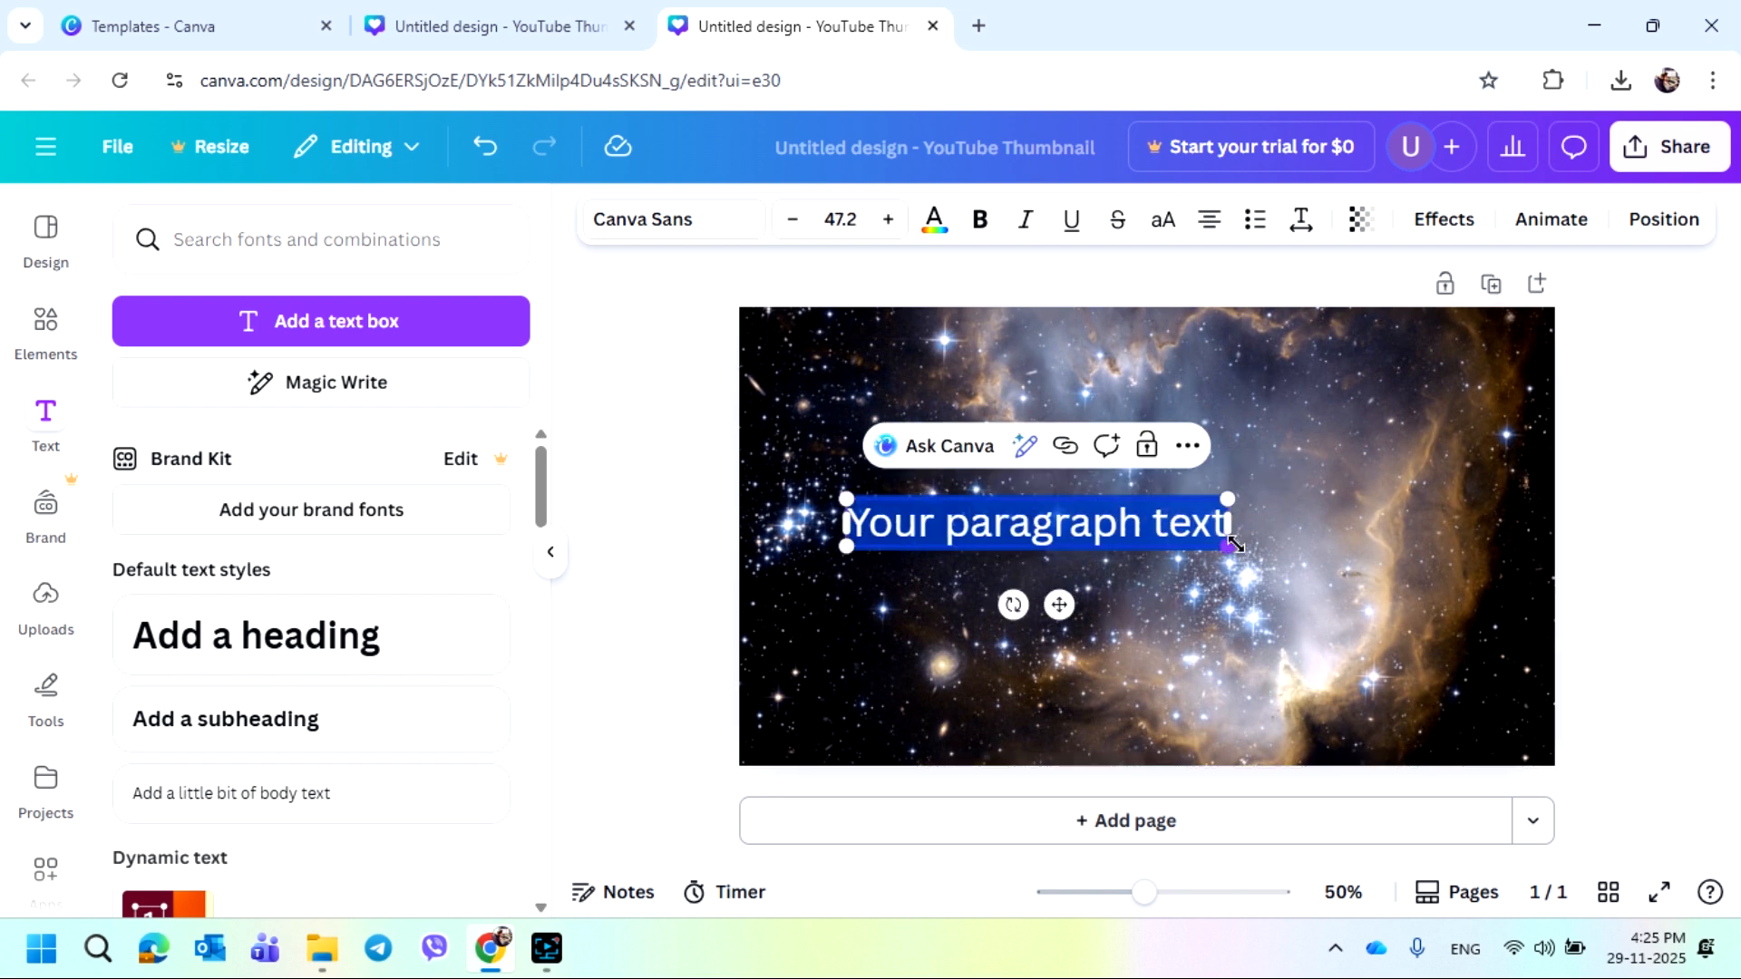
{"action": "type", "text": "r"}
{"action": "key", "text": "BackSpace"}
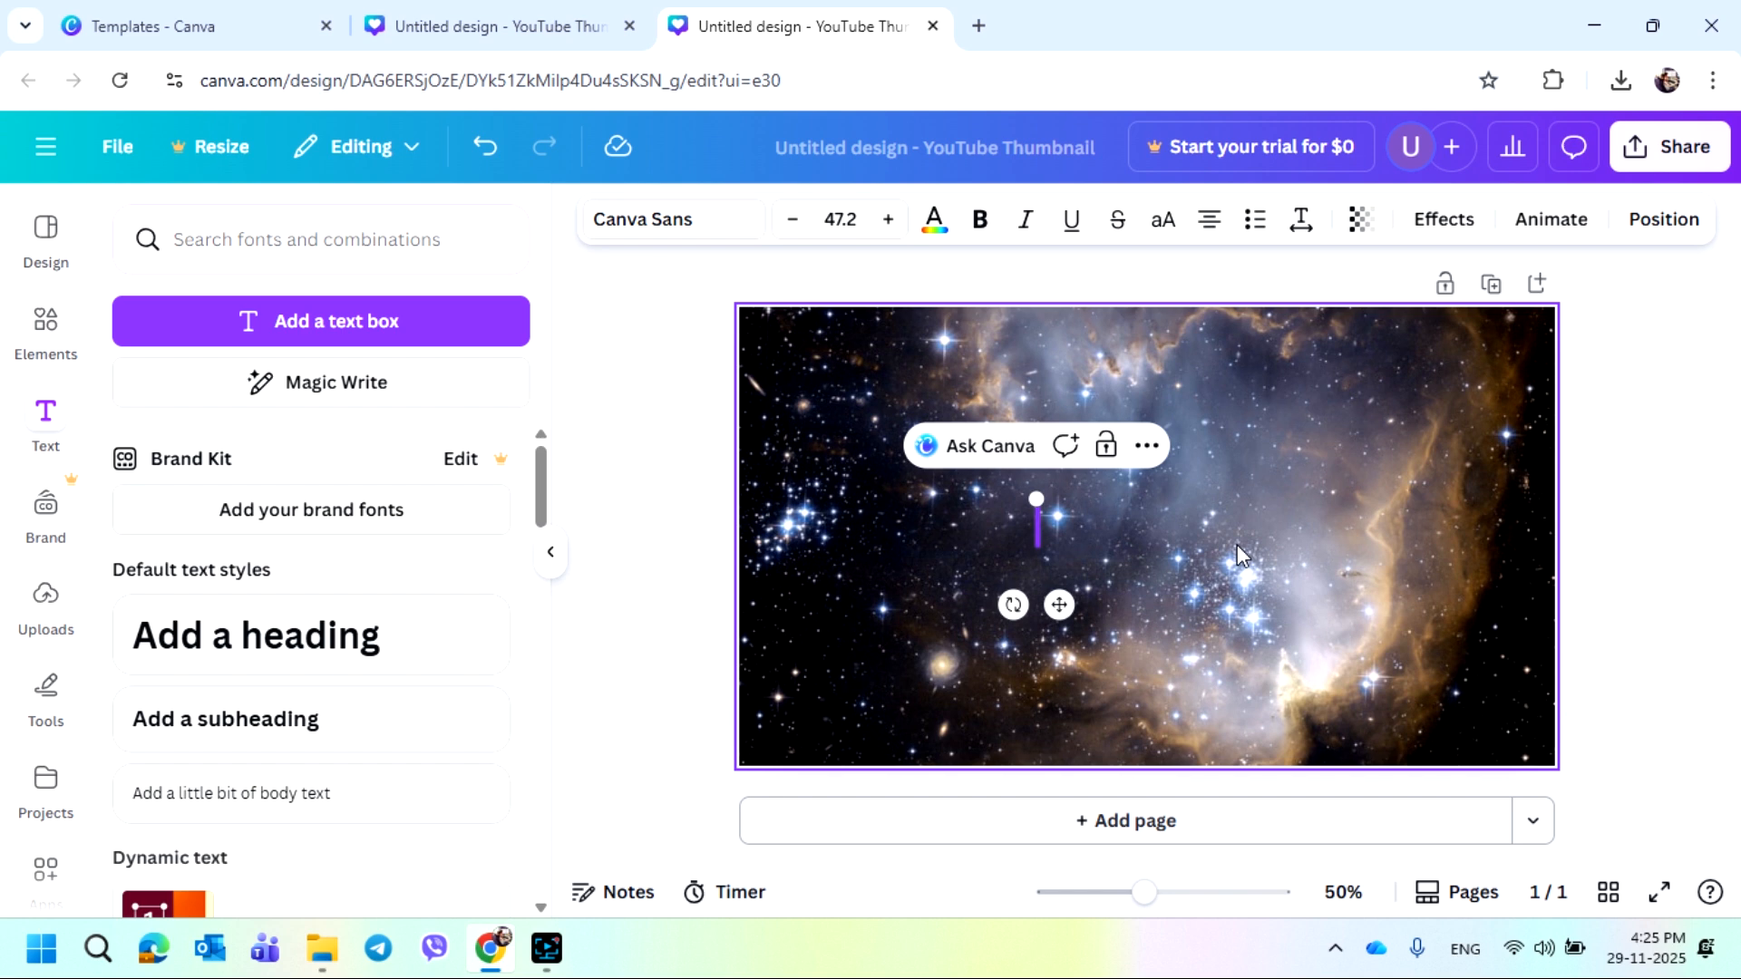
{"action": "type", "text": "မသိစိ"}
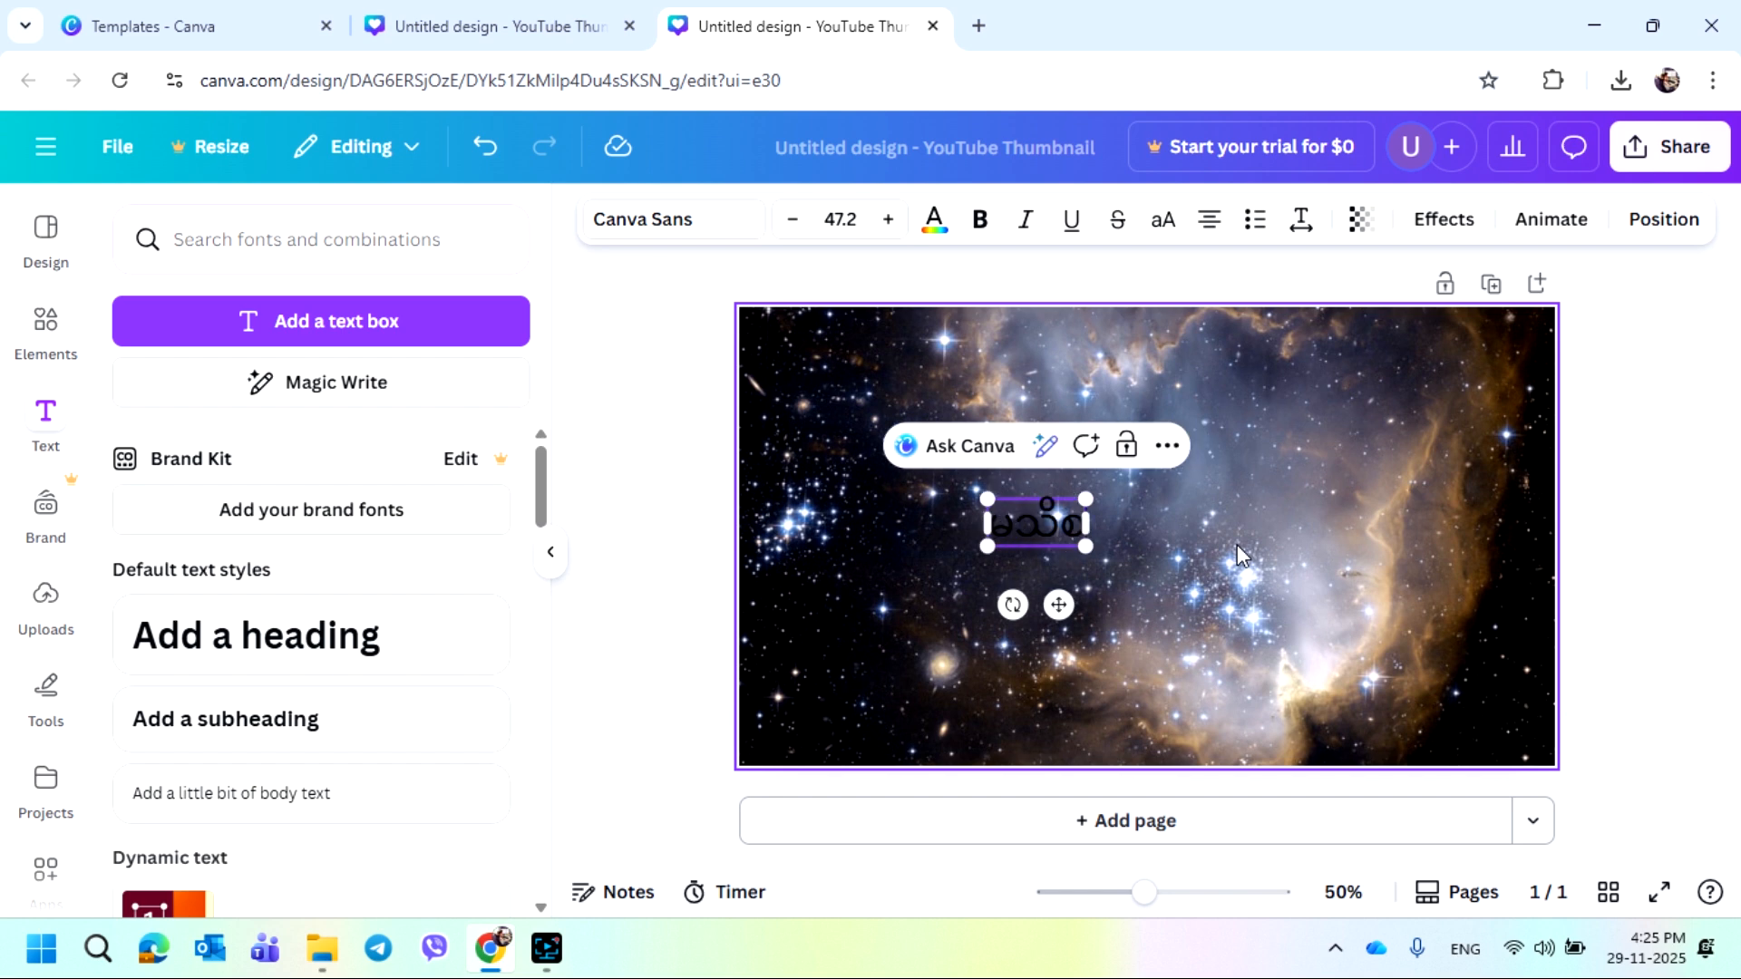
{"action": "type", "text": "တ်"}
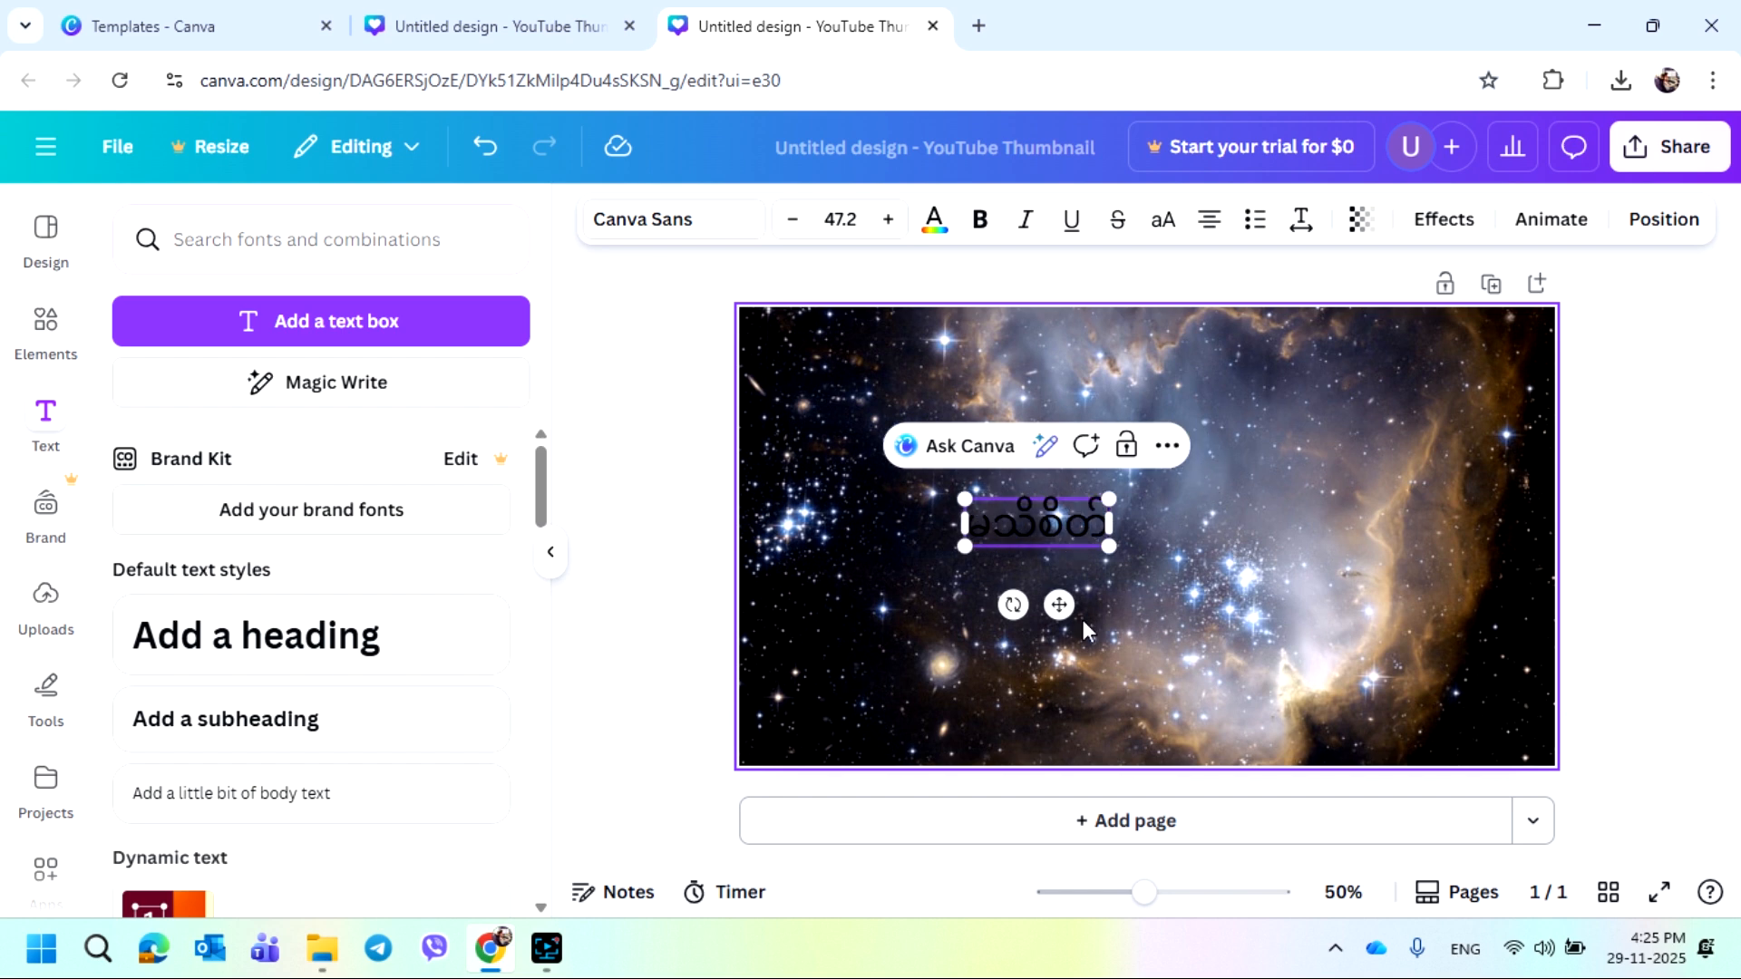
Set the title text's font size to 150
{"action": "left_click", "coordinate": [995, 533]}
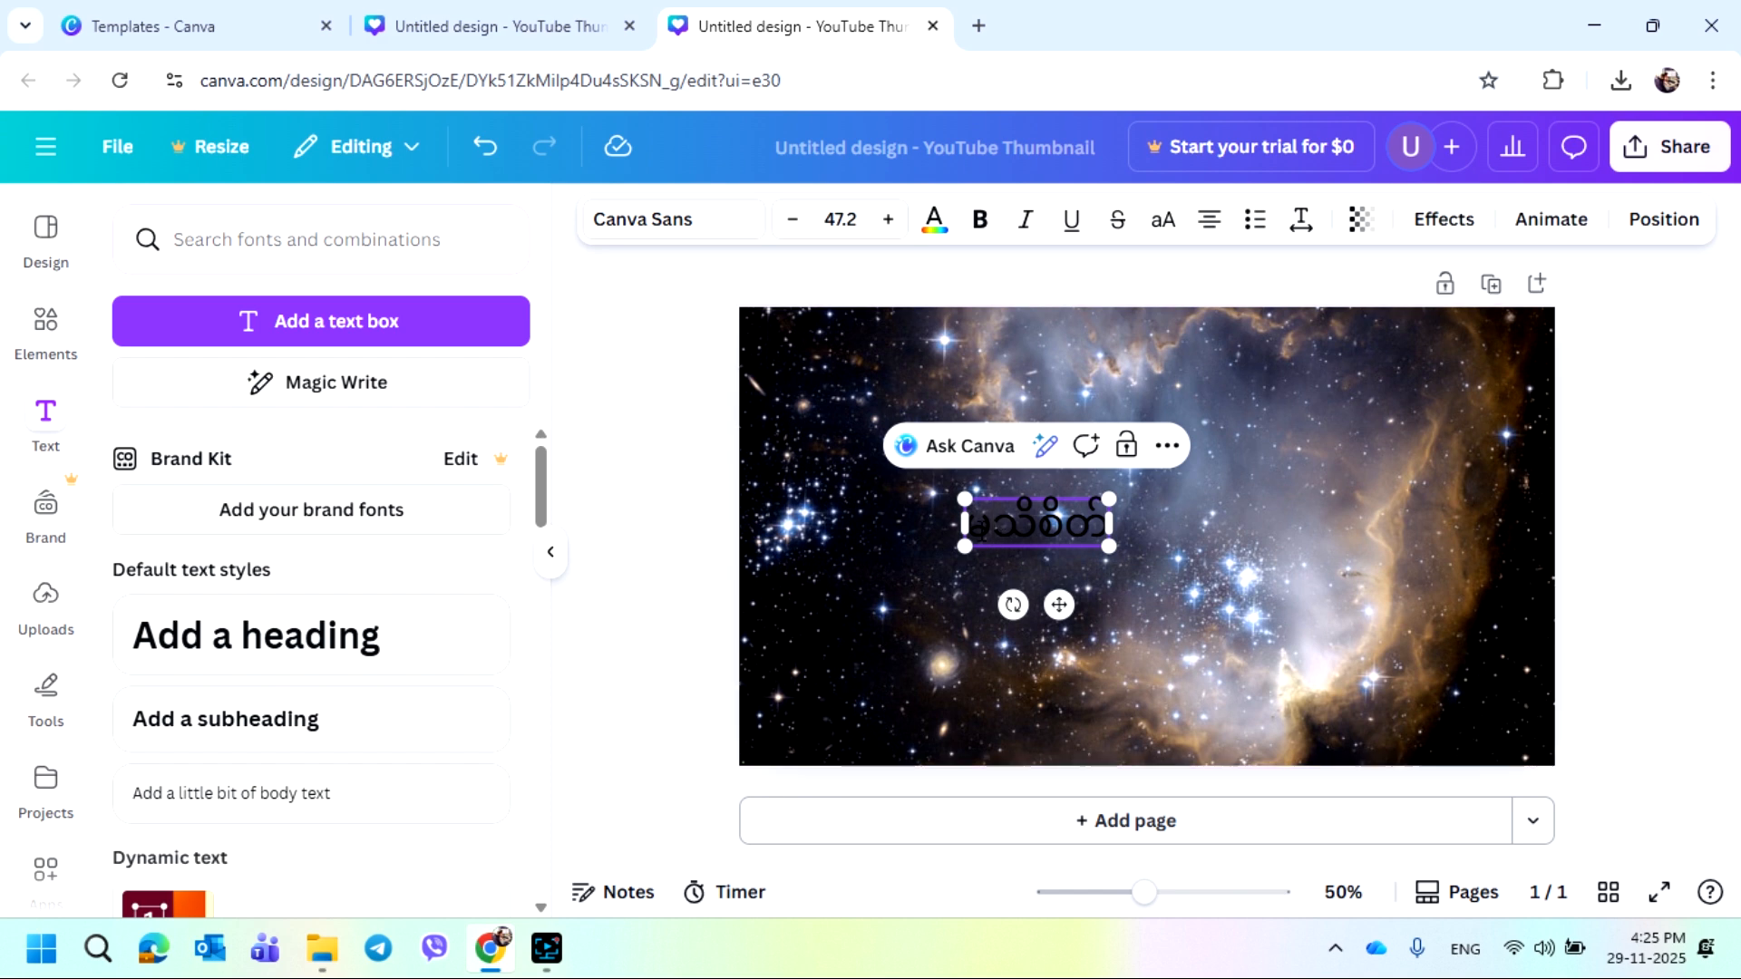
{"action": "left_click_drag", "start_coordinate": [970, 530], "coordinate": [1104, 526]}
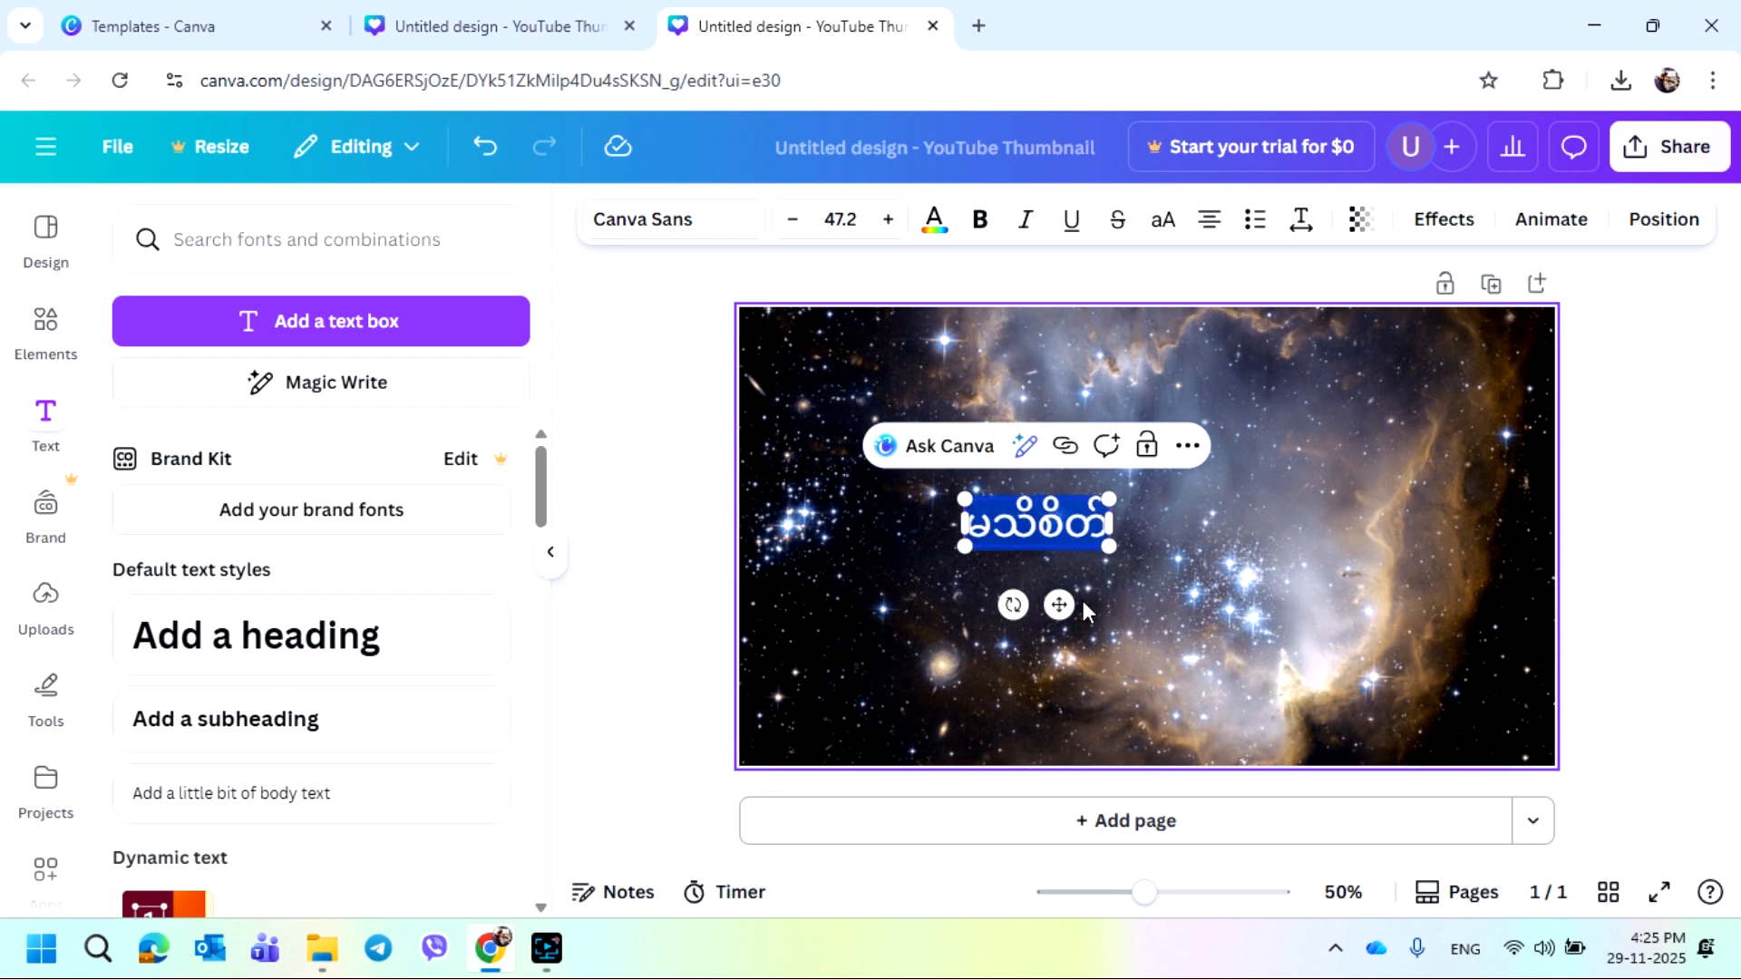
{"action": "left_click", "coordinate": [842, 220]}
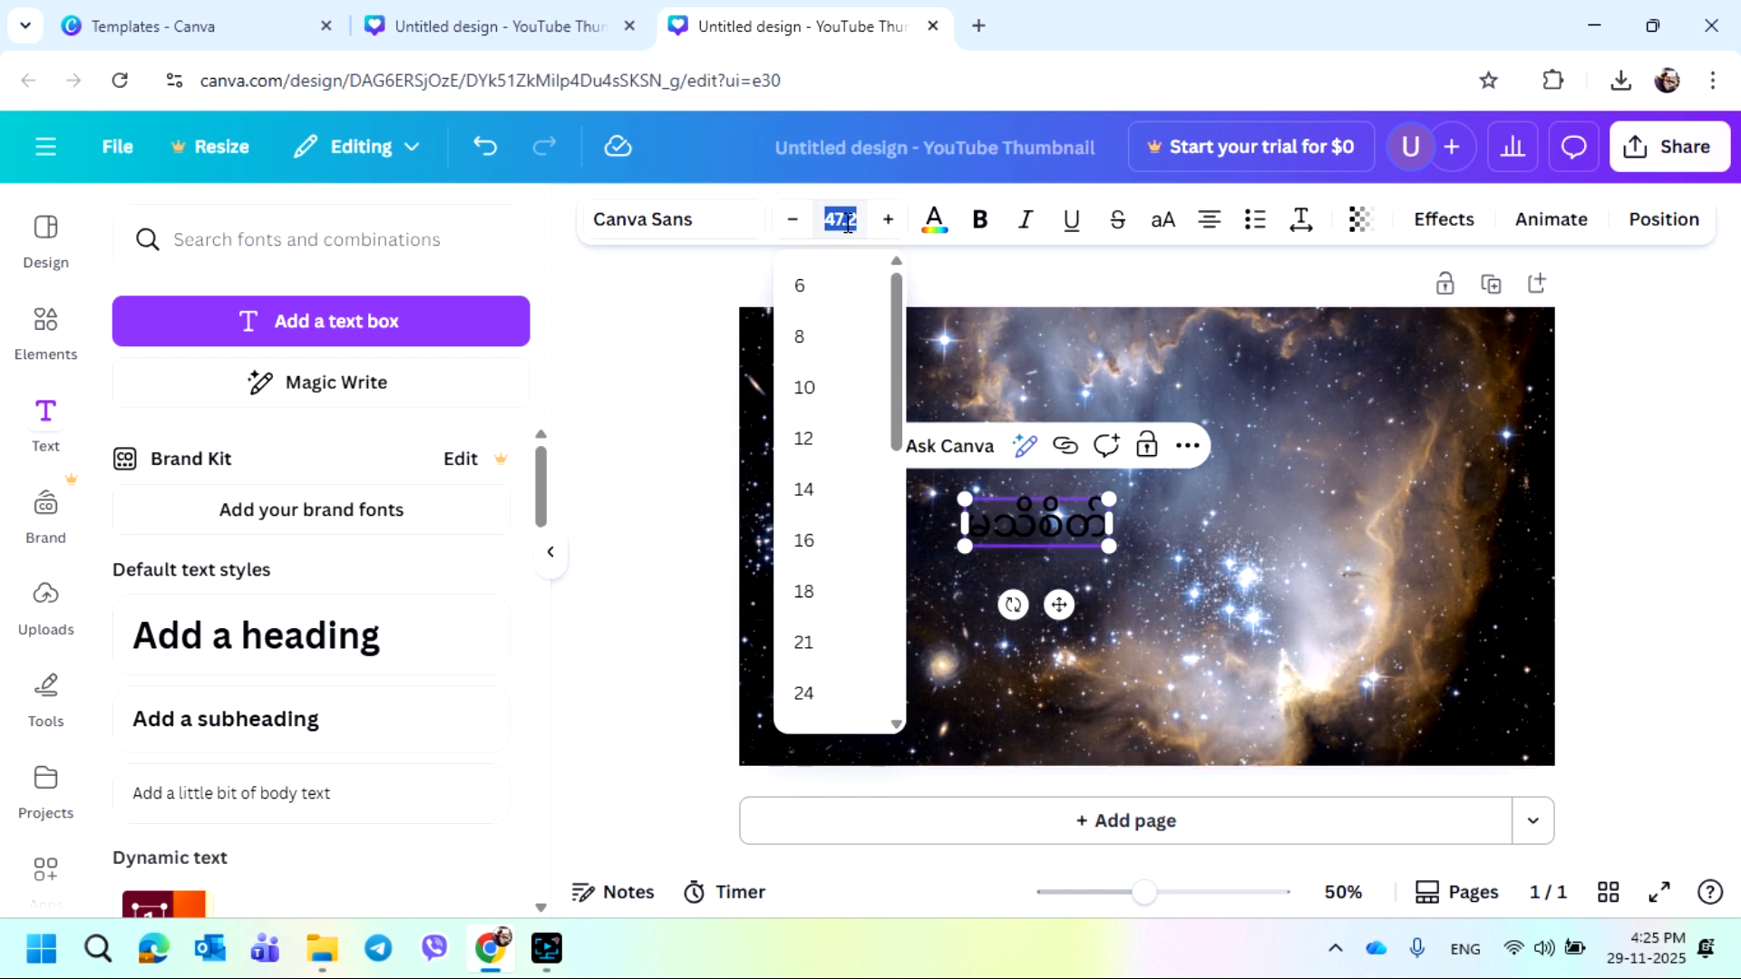
{"action": "type", "text": "150"}
{"action": "key", "text": "Return"}
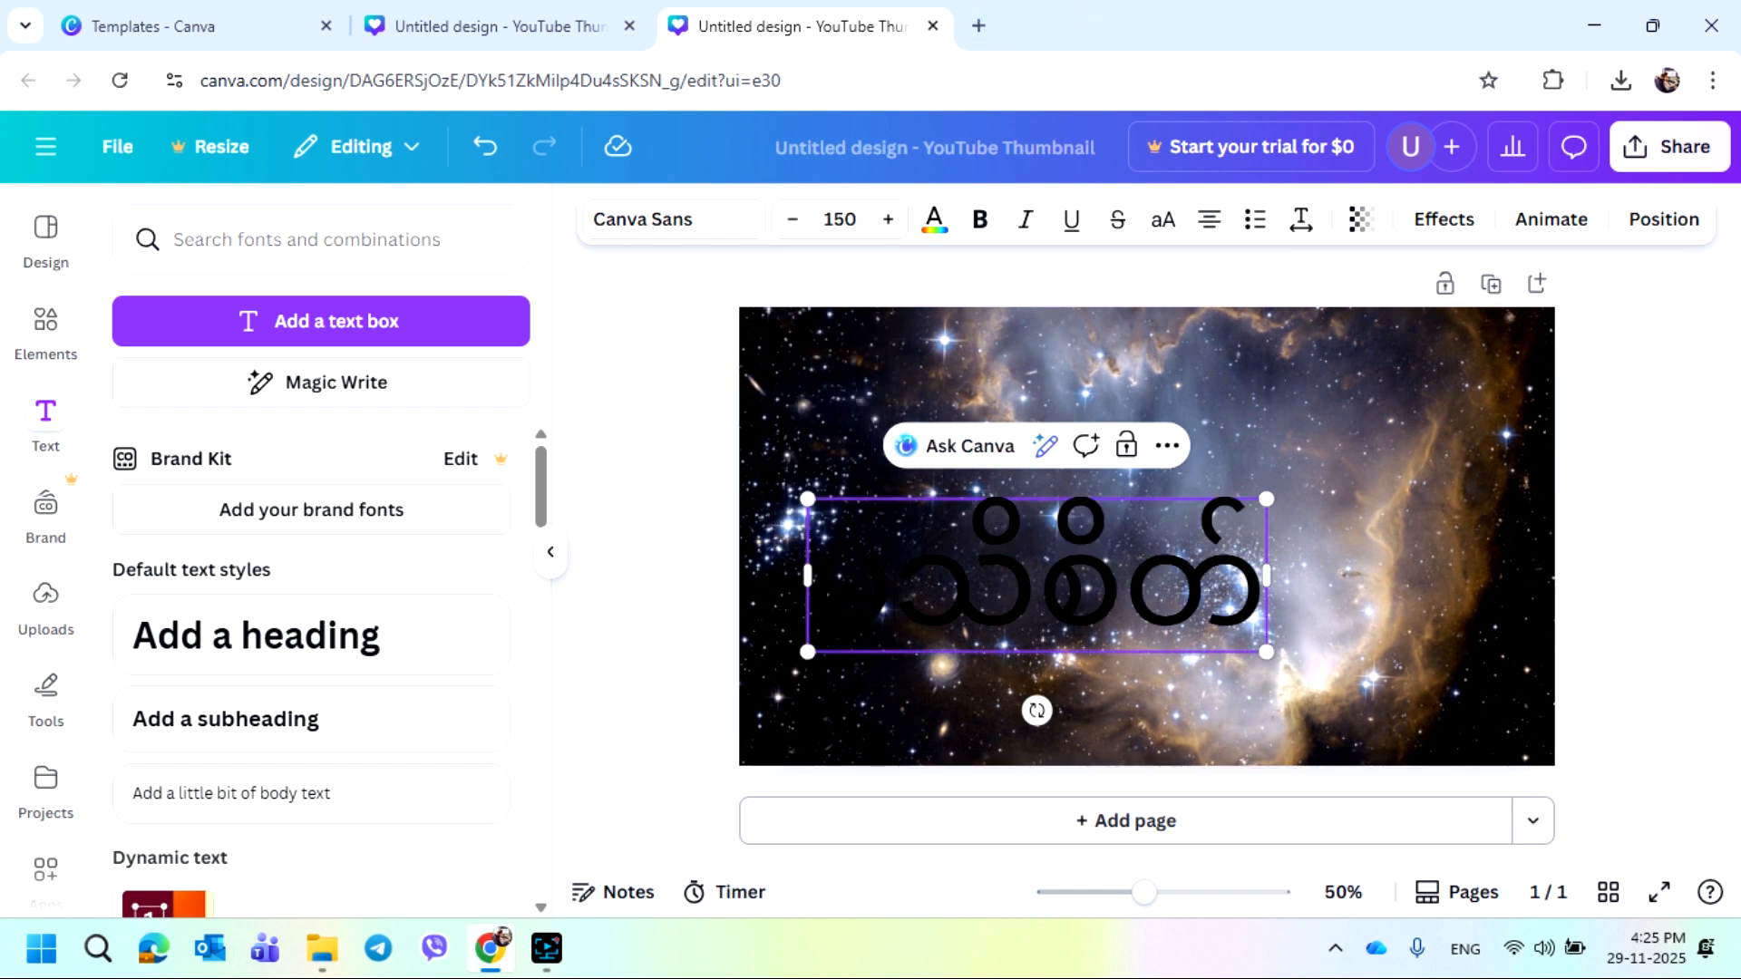
Change the title text colour to white
{"action": "double_click", "coordinate": [939, 624]}
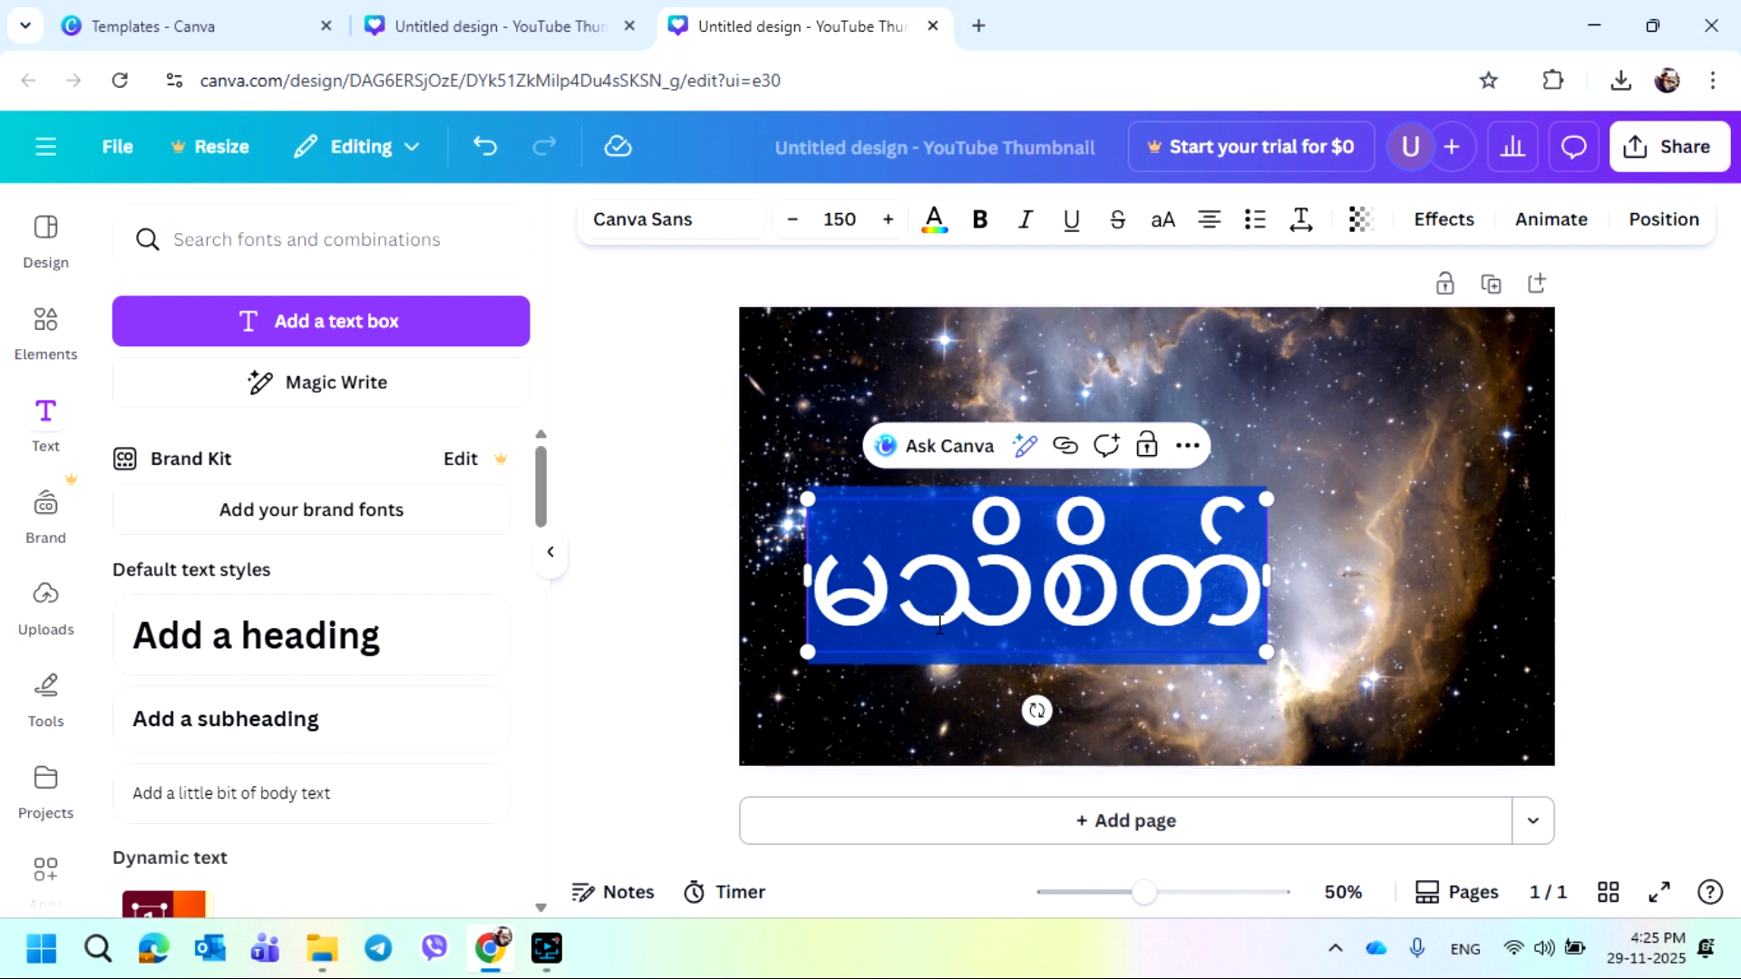
{"action": "left_click", "coordinate": [935, 225]}
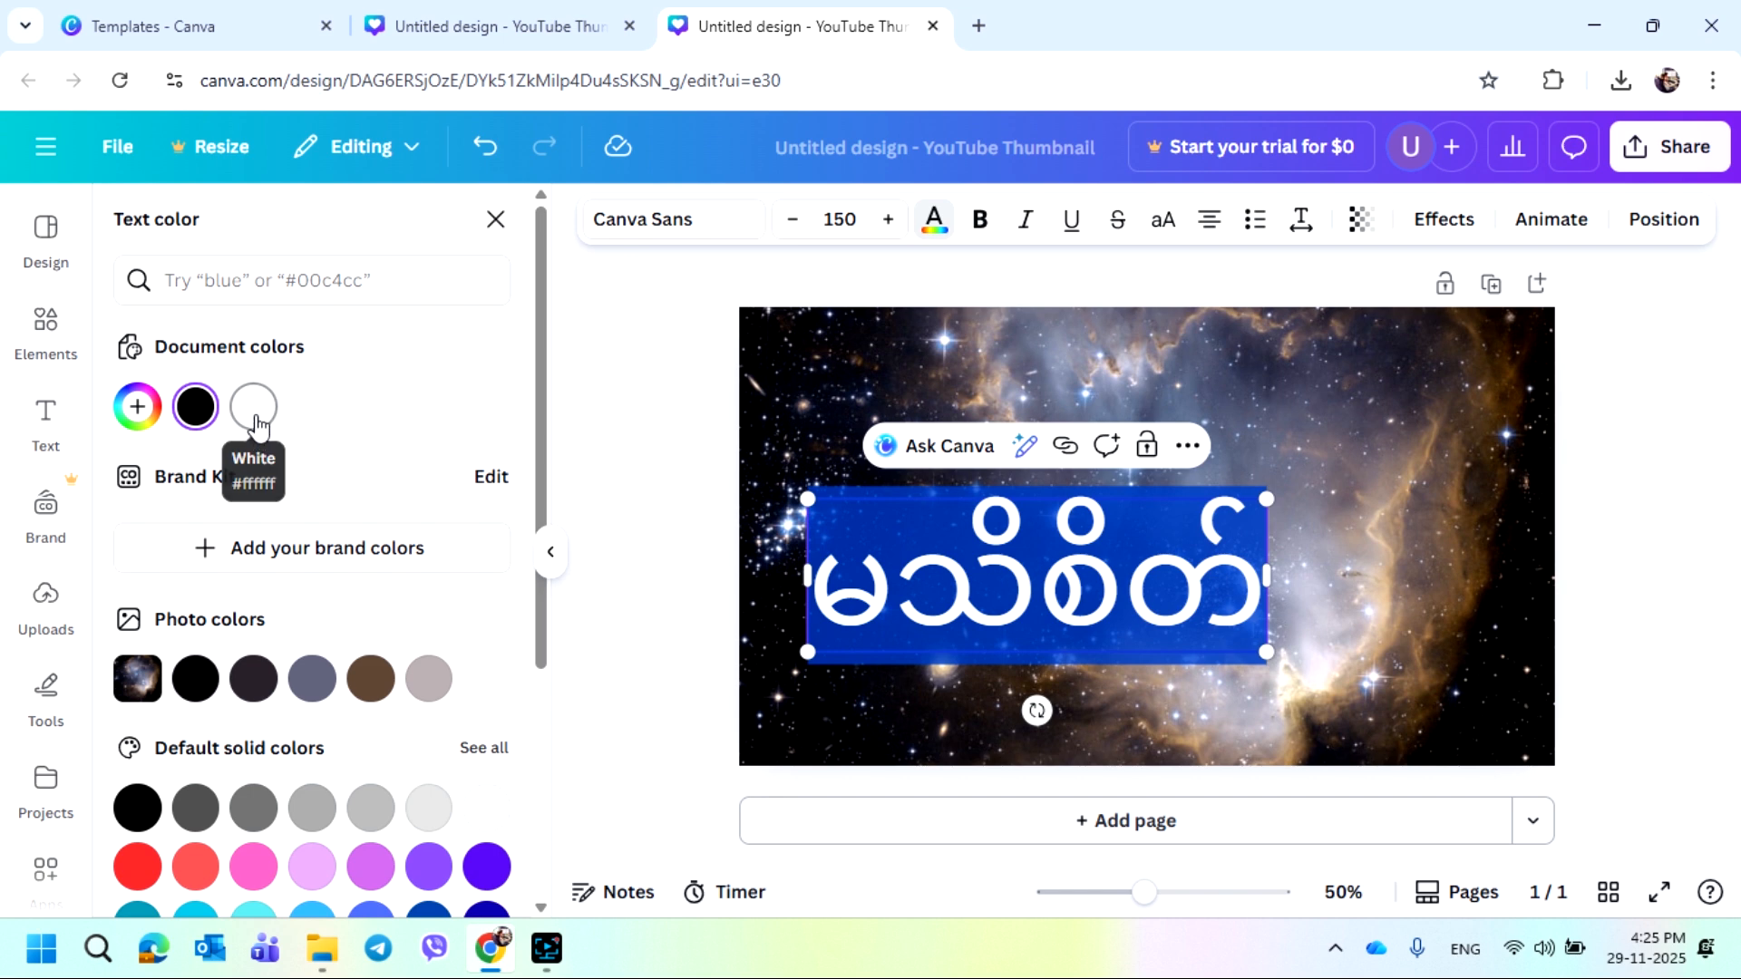
{"action": "left_click", "coordinate": [257, 423]}
{"action": "left_click", "coordinate": [1347, 519]}
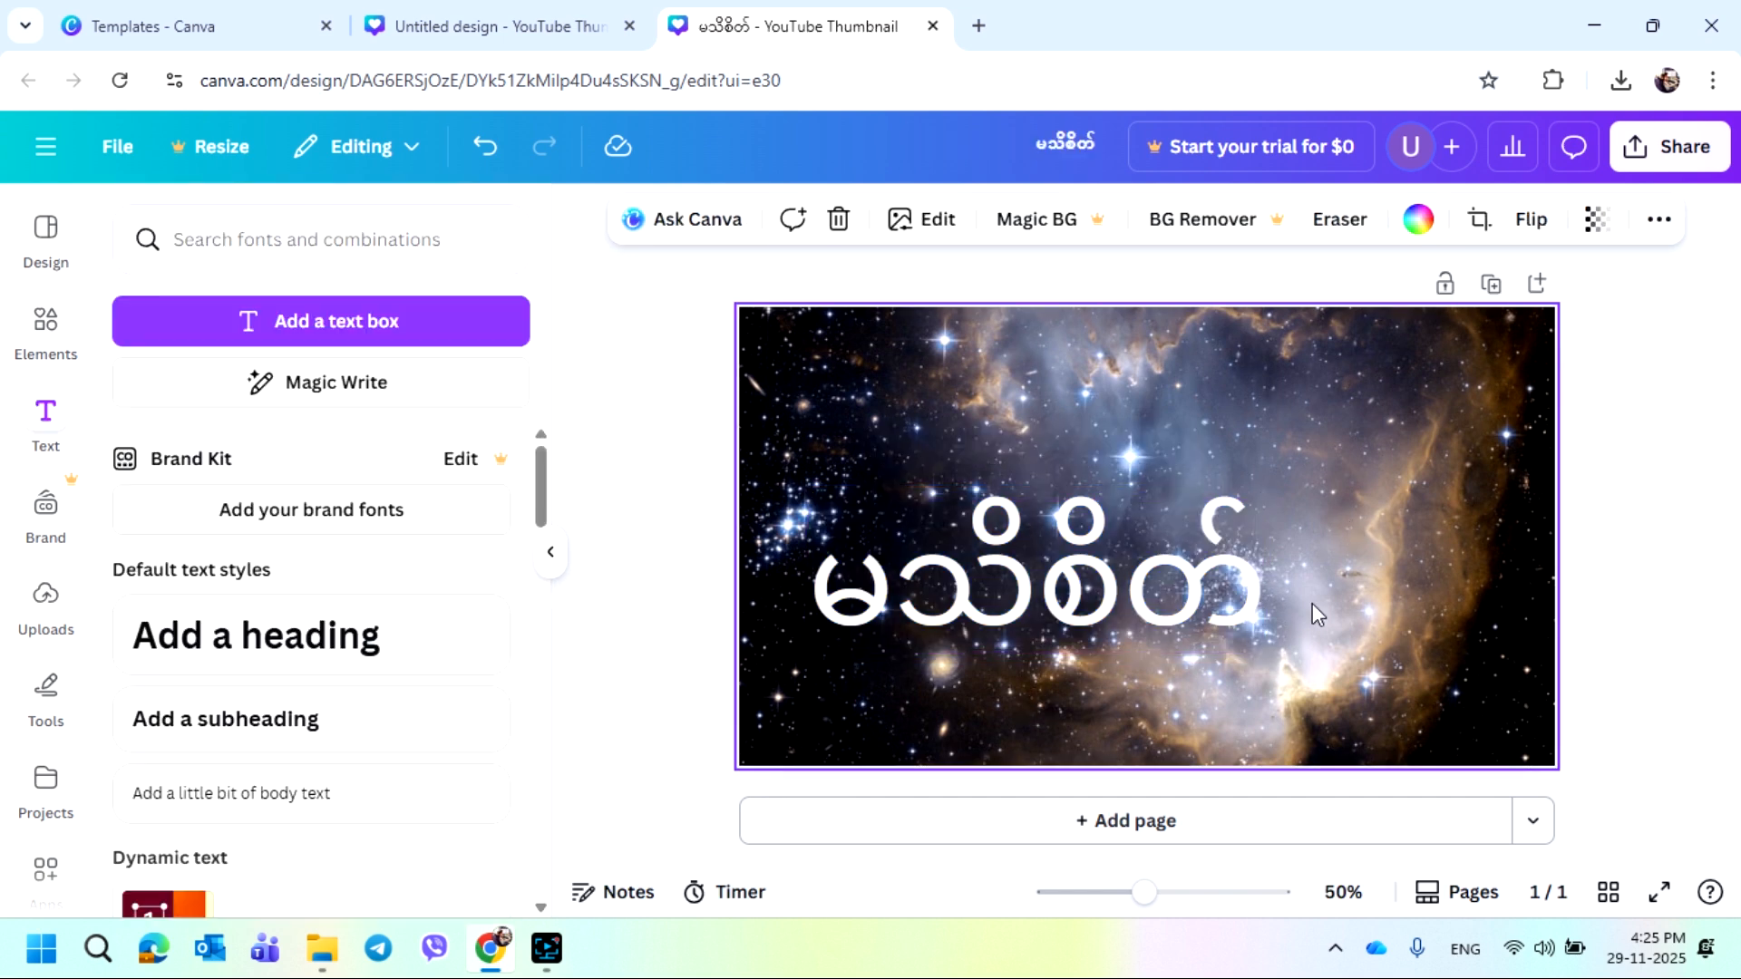
Search fonts for burmese and change the title text's font to Noto Sans Myanmar Bold
{"action": "left_click", "coordinate": [845, 612]}
{"action": "left_click", "coordinate": [838, 605]}
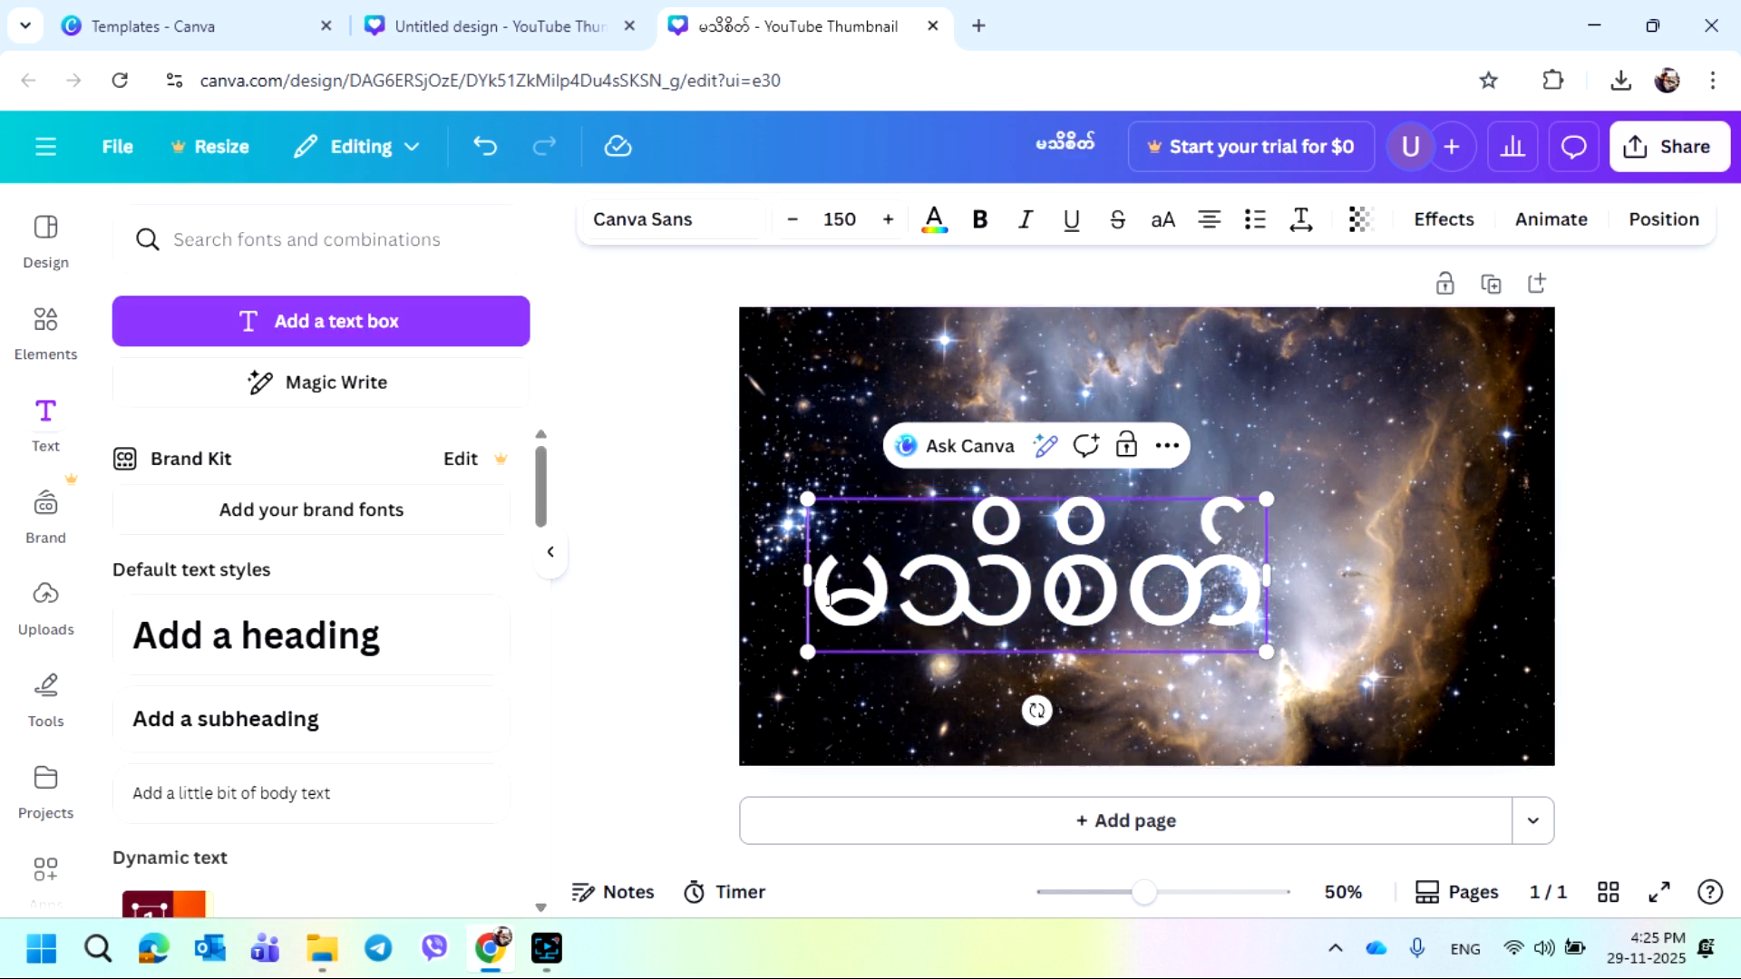
{"action": "left_click_drag", "start_coordinate": [837, 606], "coordinate": [1221, 617]}
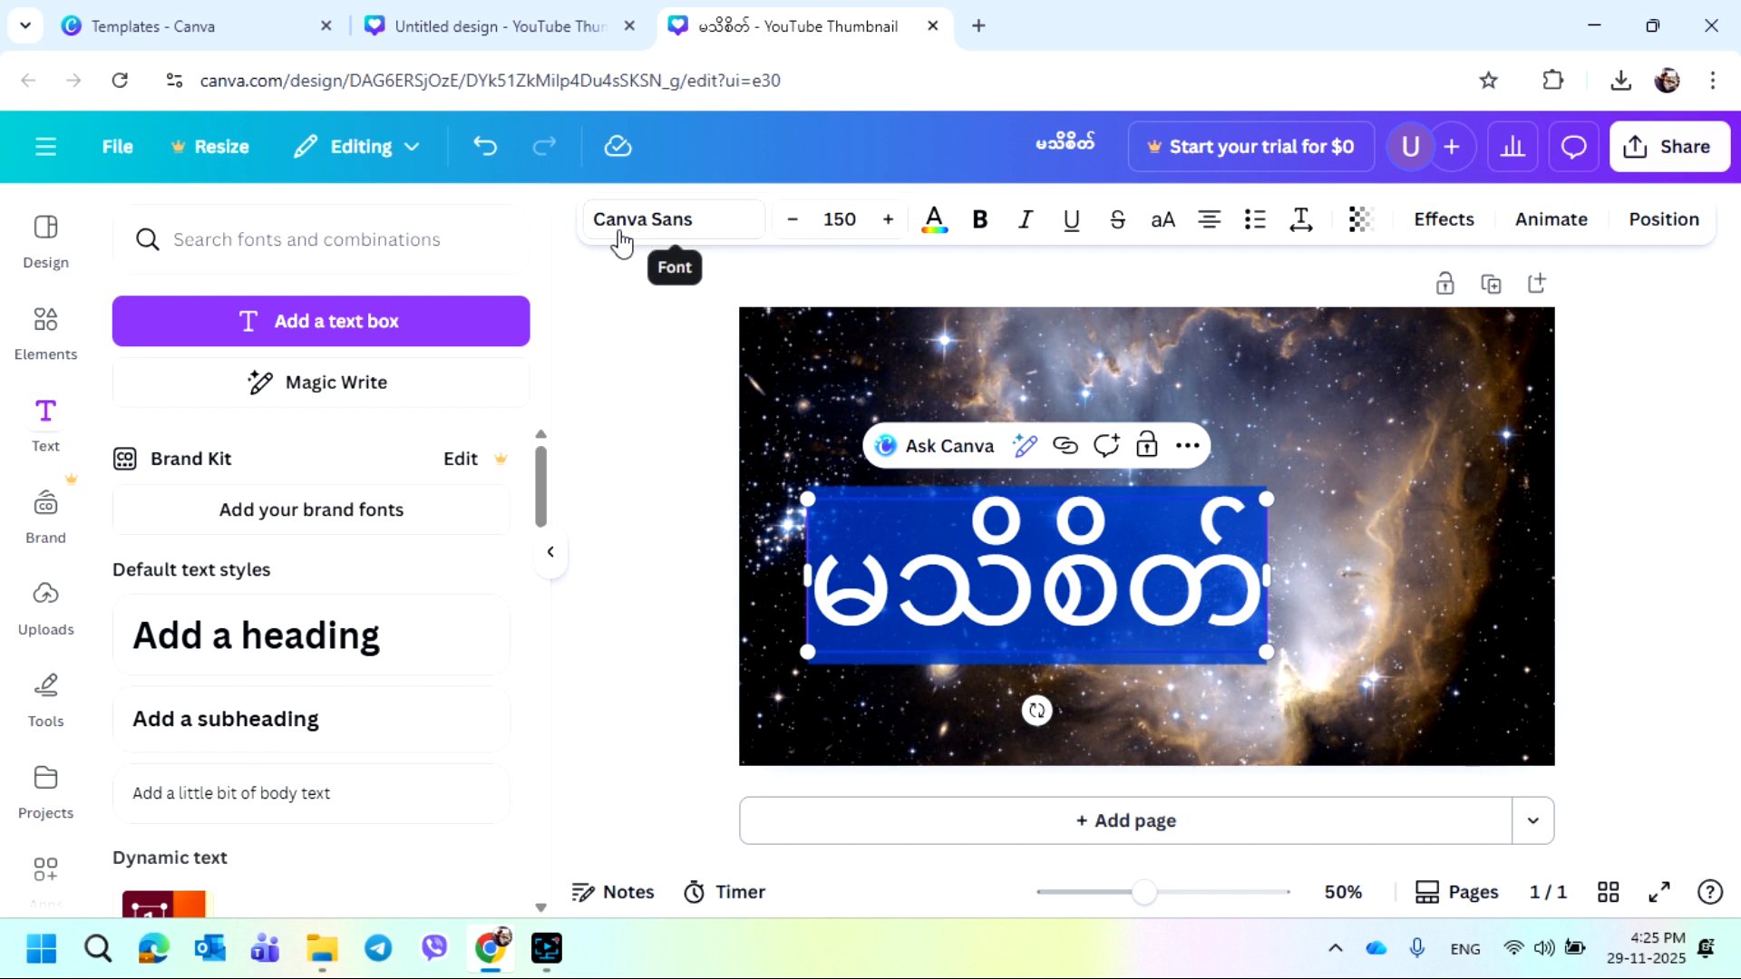
{"action": "left_click", "coordinate": [680, 226]}
{"action": "left_click", "coordinate": [232, 356]}
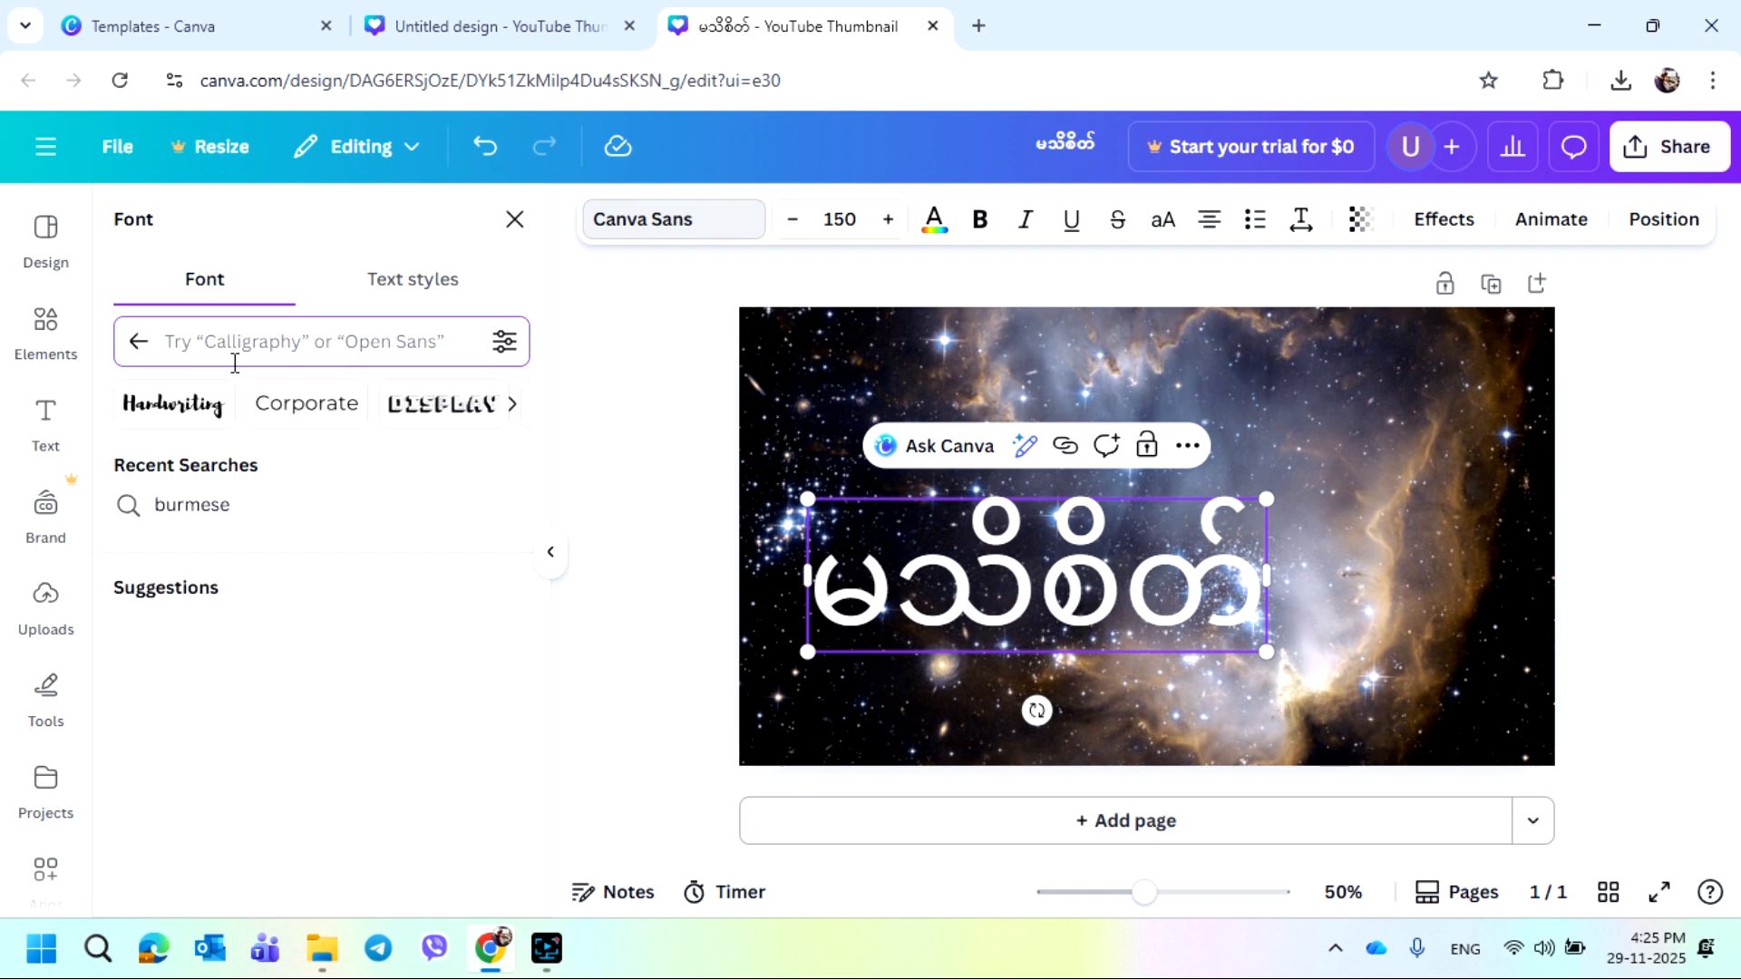
{"action": "type", "text": "bur"}
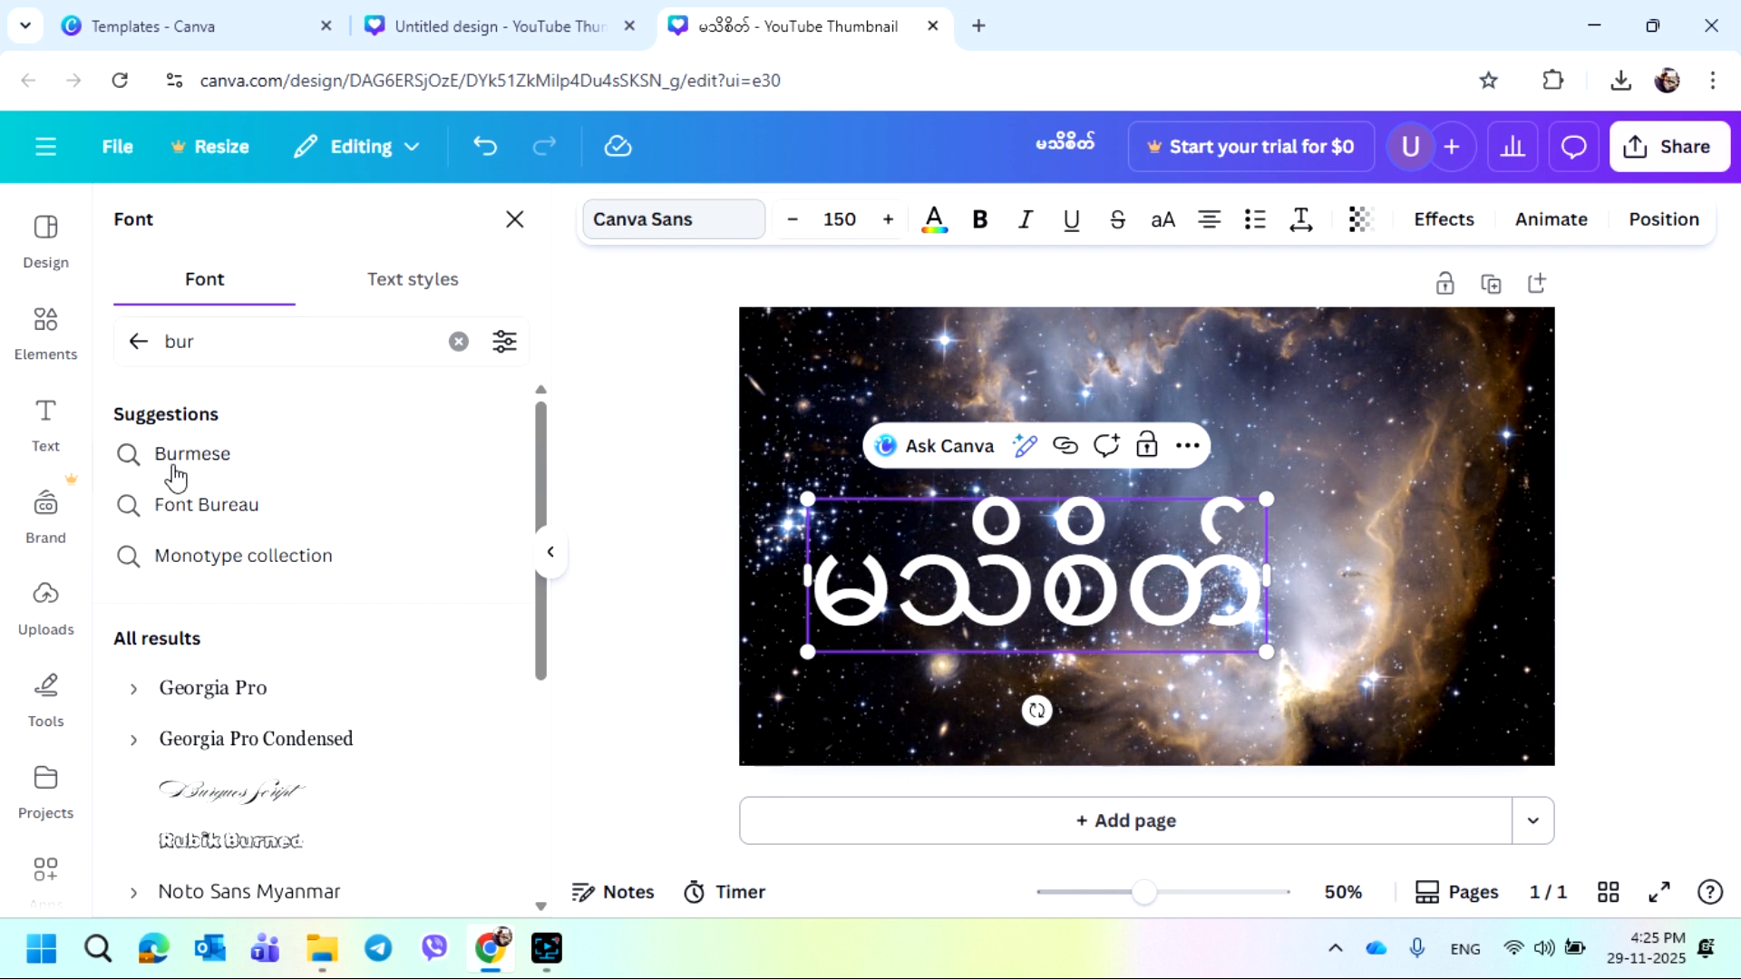
{"action": "left_click", "coordinate": [174, 465]}
{"action": "left_click", "coordinate": [230, 325]}
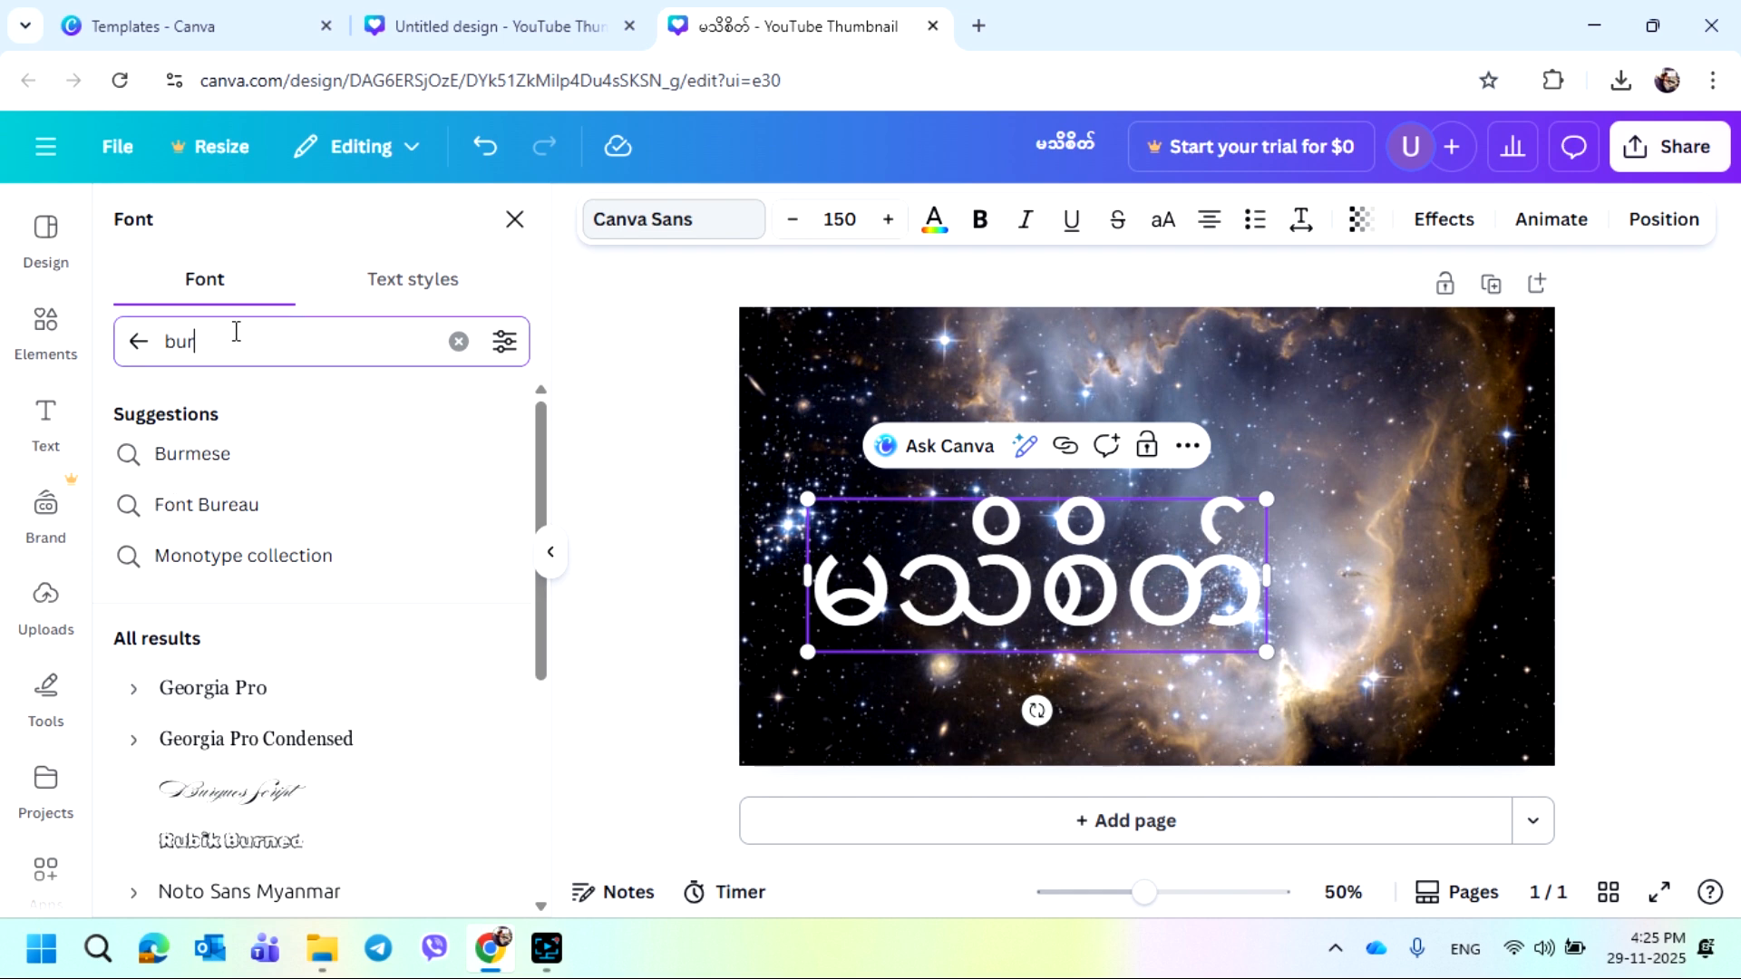
{"action": "type", "text": "mes"}
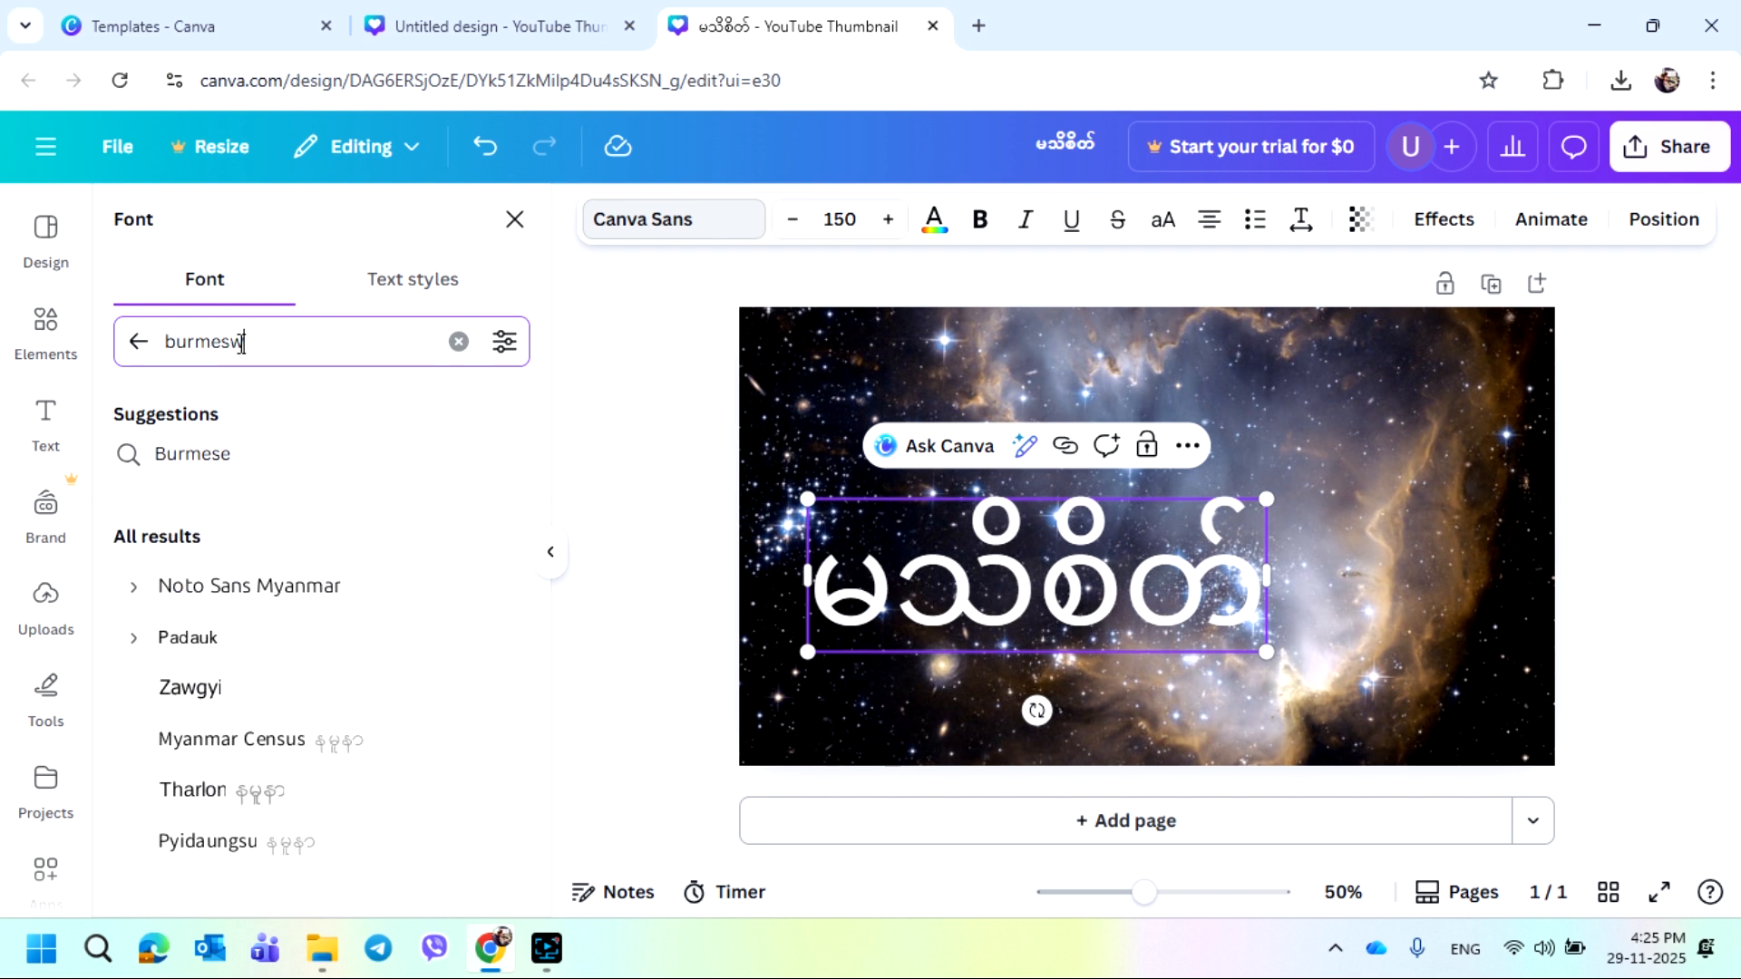
{"action": "type", "text": "e"}
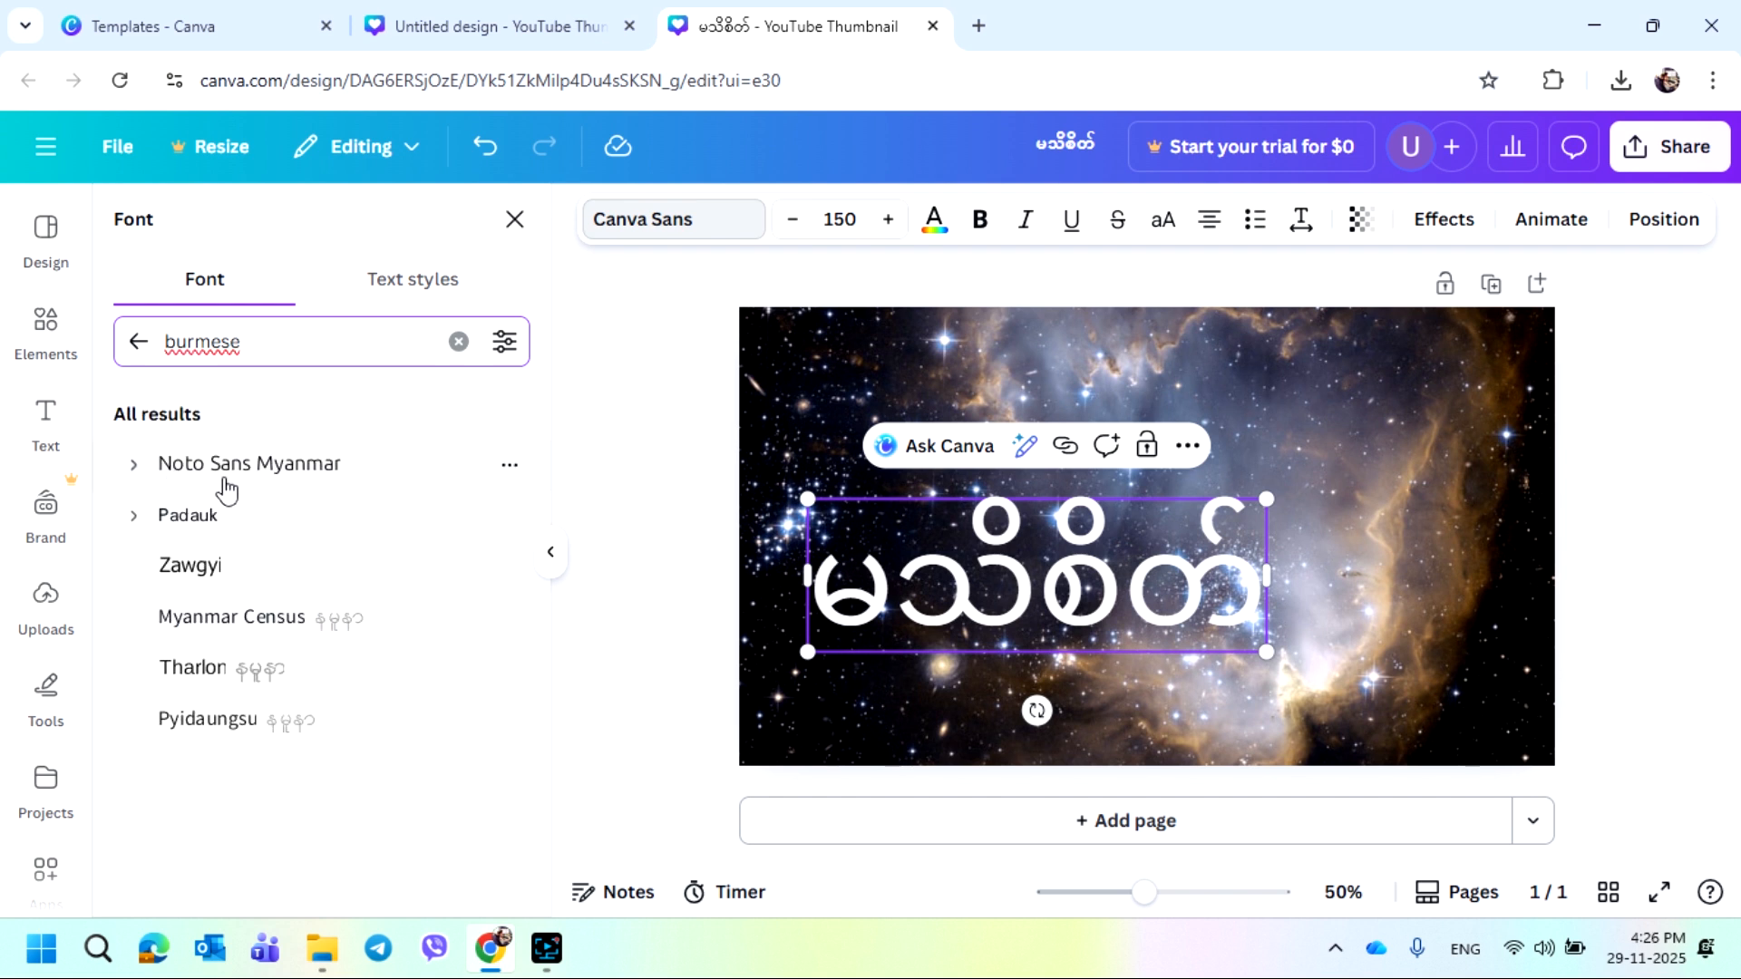
{"action": "left_click", "coordinate": [135, 479]}
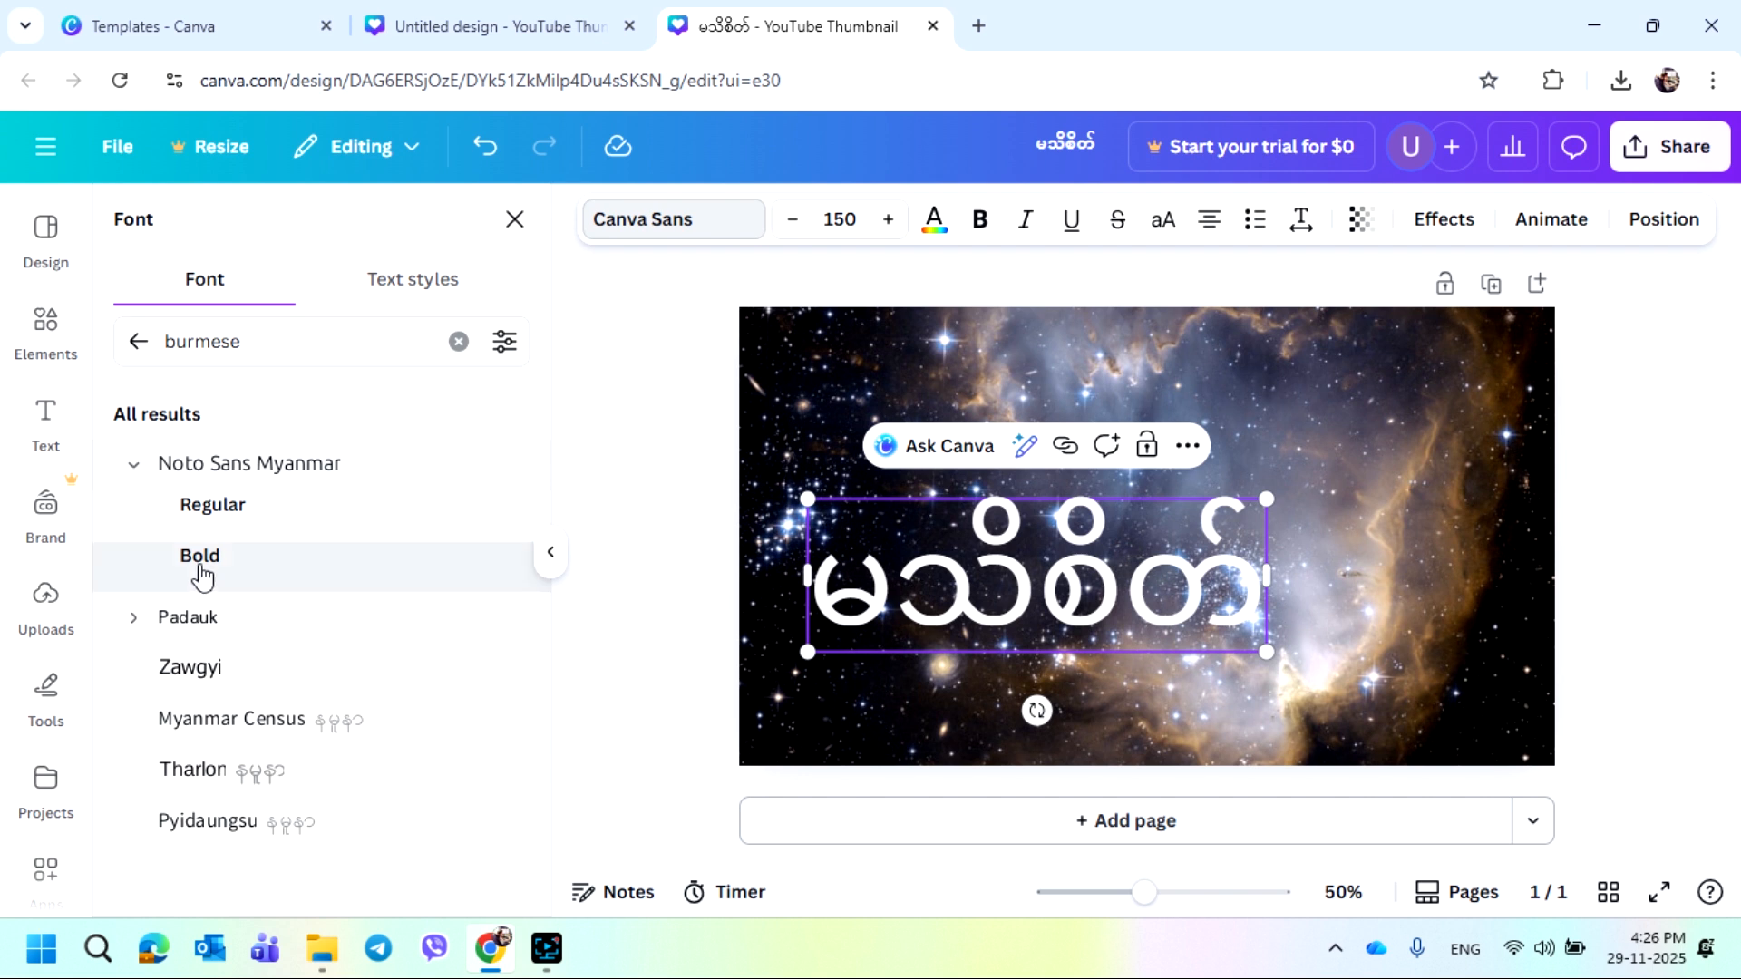
{"action": "left_click", "coordinate": [204, 581]}
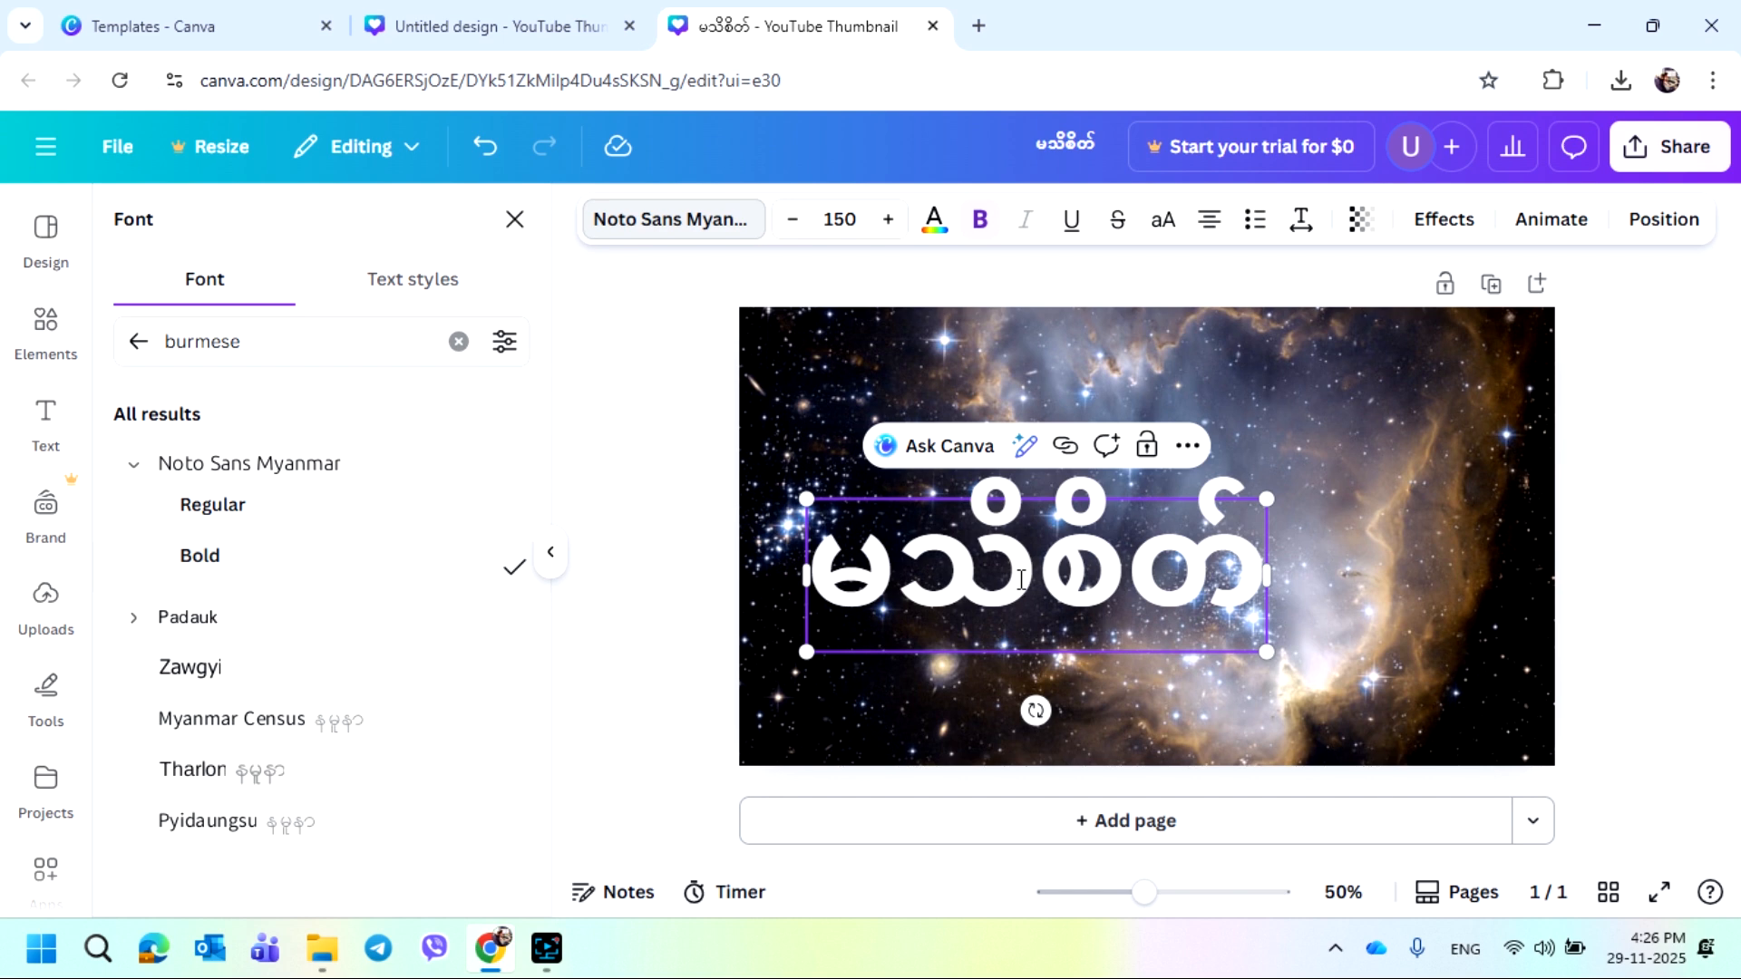
Move the title text up toward the top of the thumbnail
{"action": "left_click", "coordinate": [1399, 572]}
{"action": "left_click_drag", "start_coordinate": [1061, 585], "coordinate": [1027, 431]}
{"action": "left_click", "coordinate": [1009, 634]}
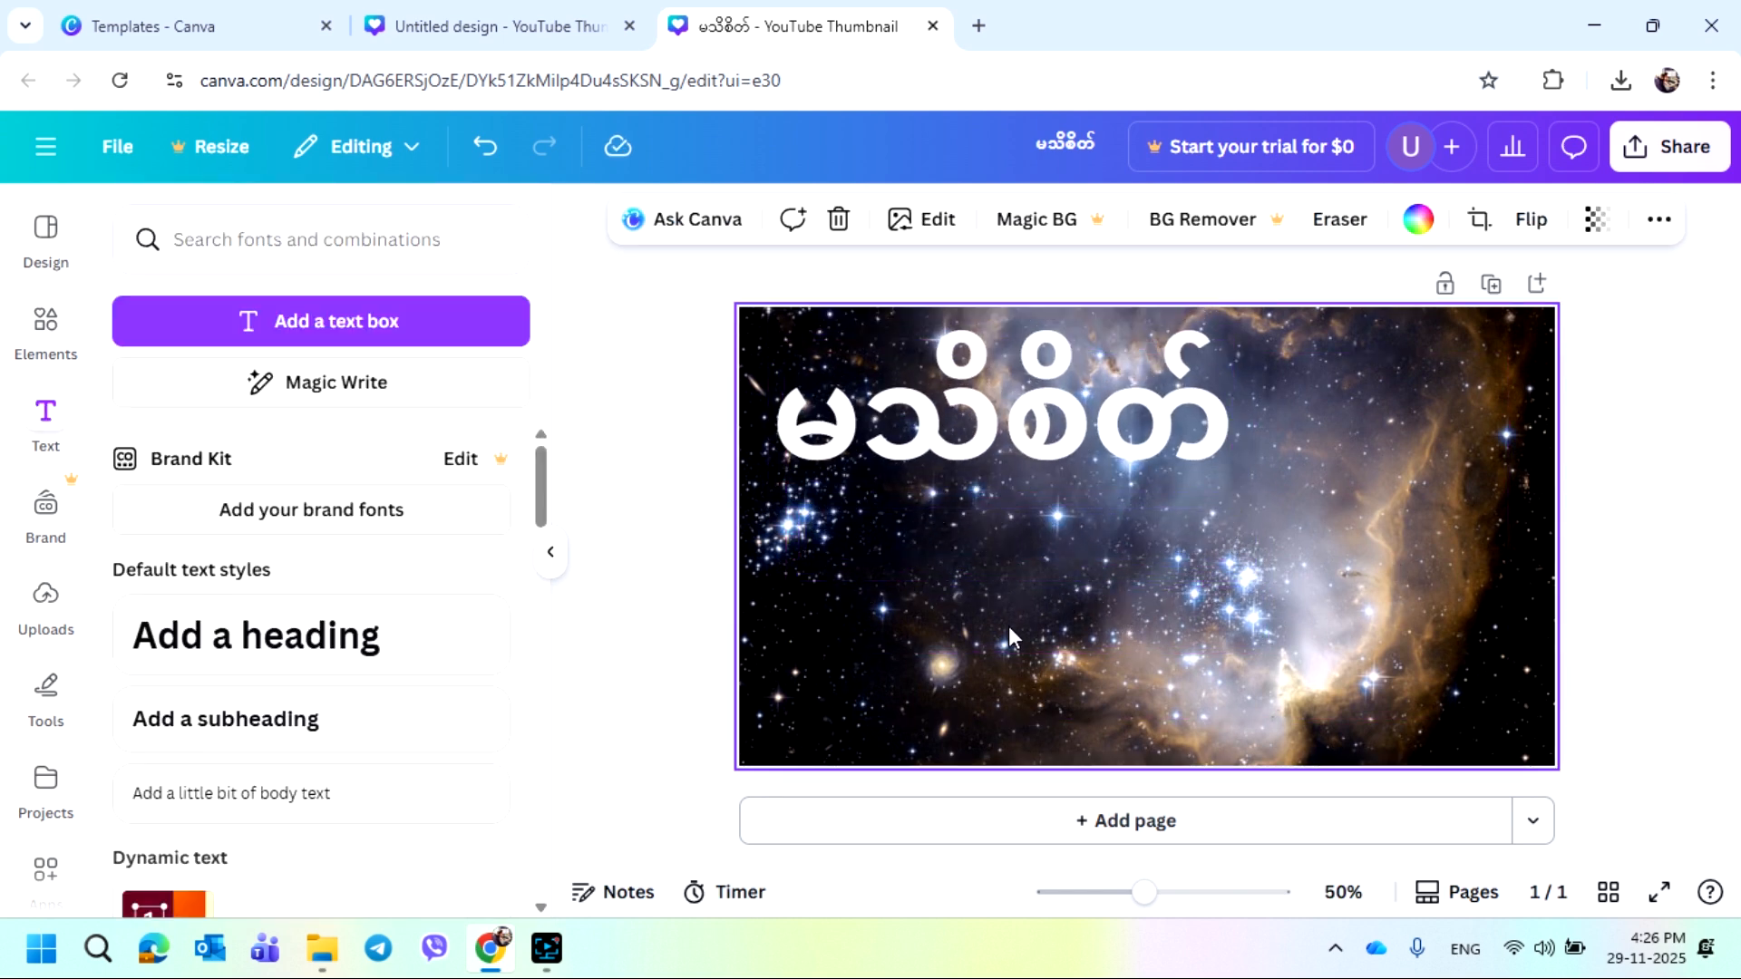
Add a new text box and replace its placeholder with the Burmese text အလုပ်လုပ်ပုံ
{"action": "left_click", "coordinate": [389, 335]}
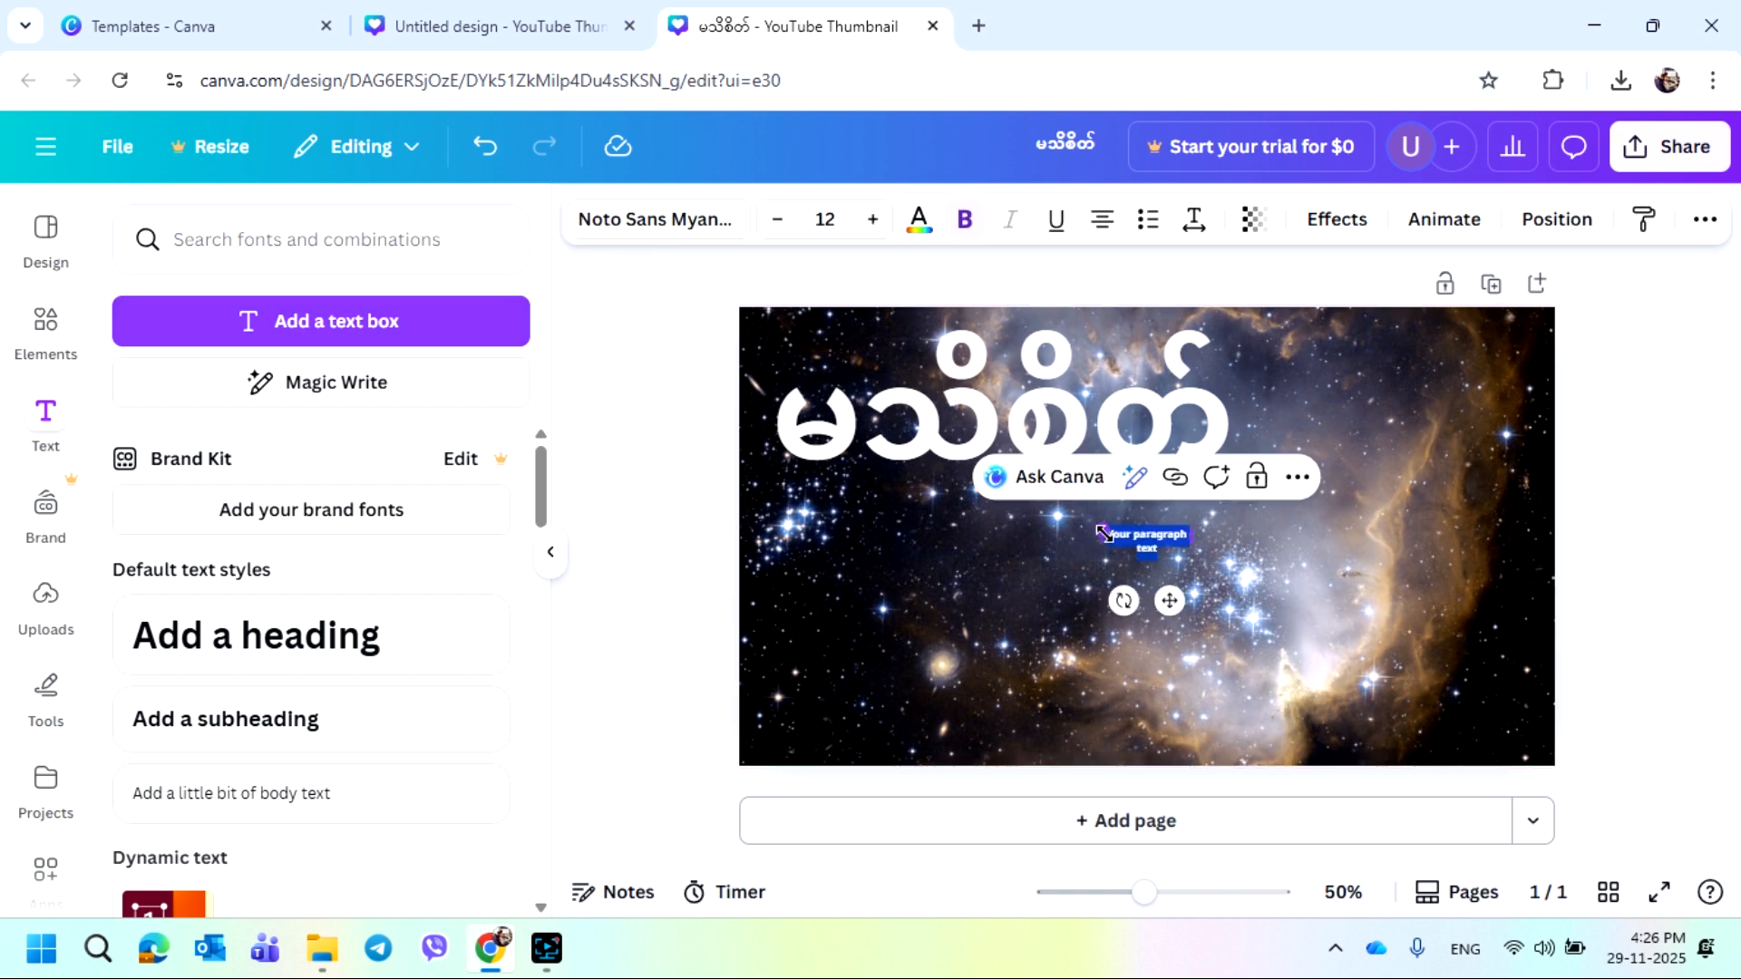
{"action": "left_click_drag", "start_coordinate": [1104, 533], "coordinate": [1266, 541]}
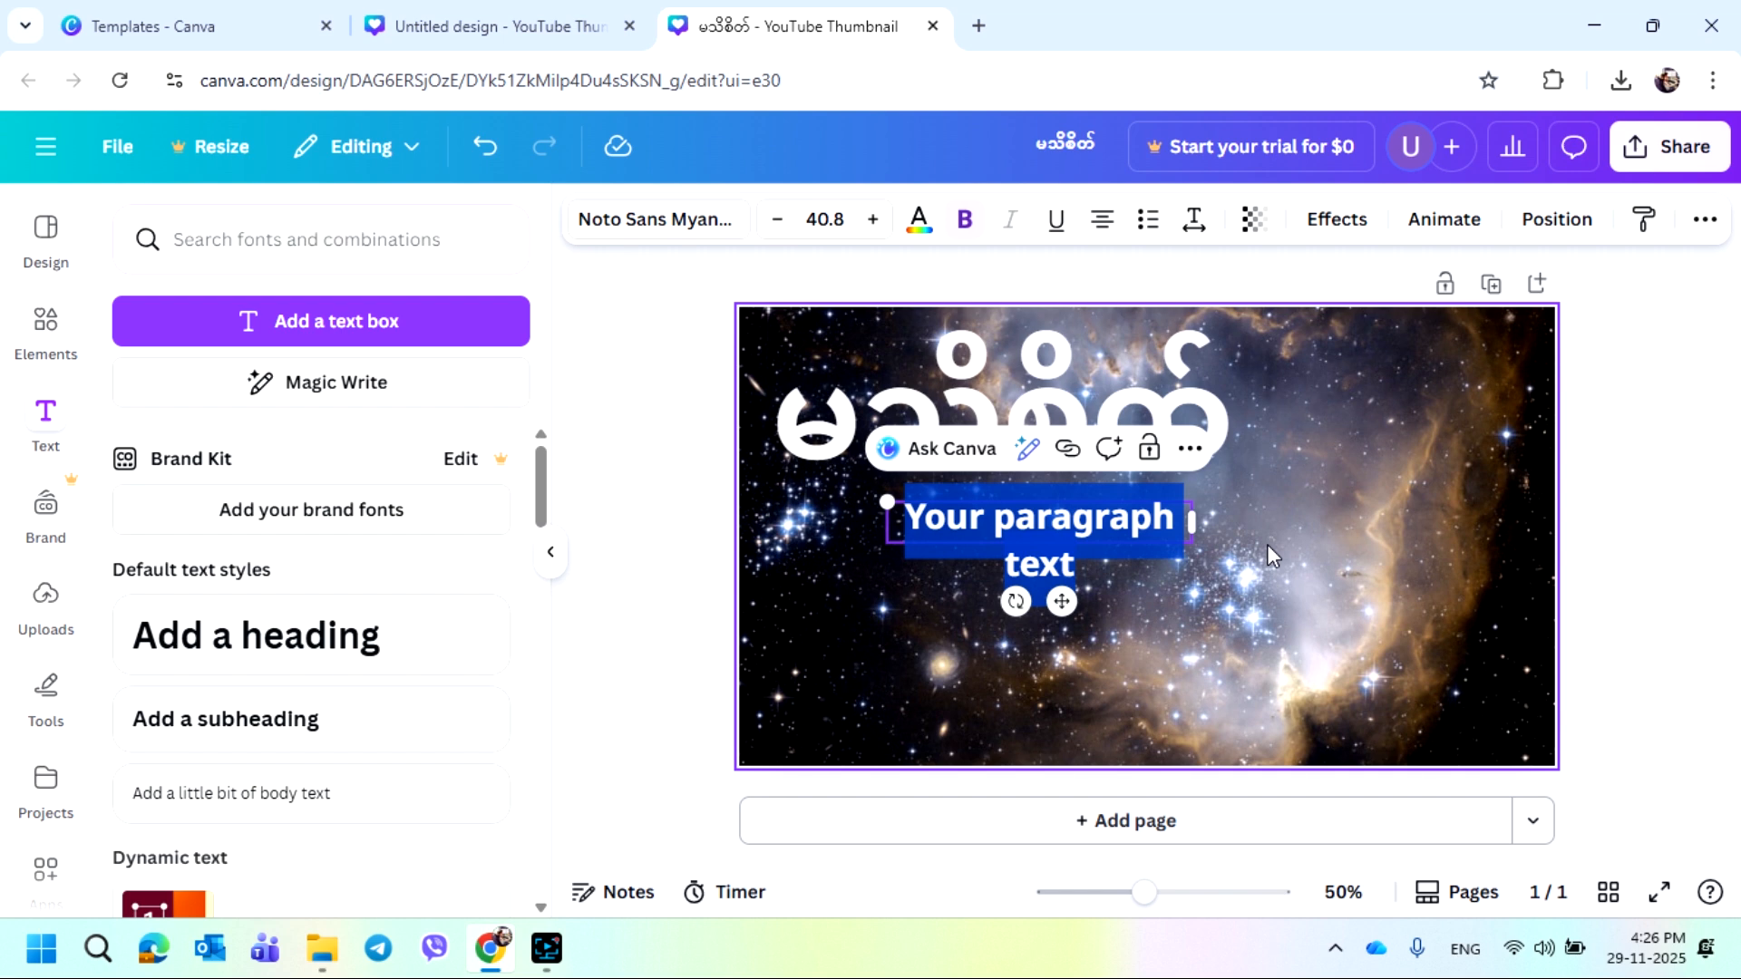
{"action": "key", "text": "BackSpace"}
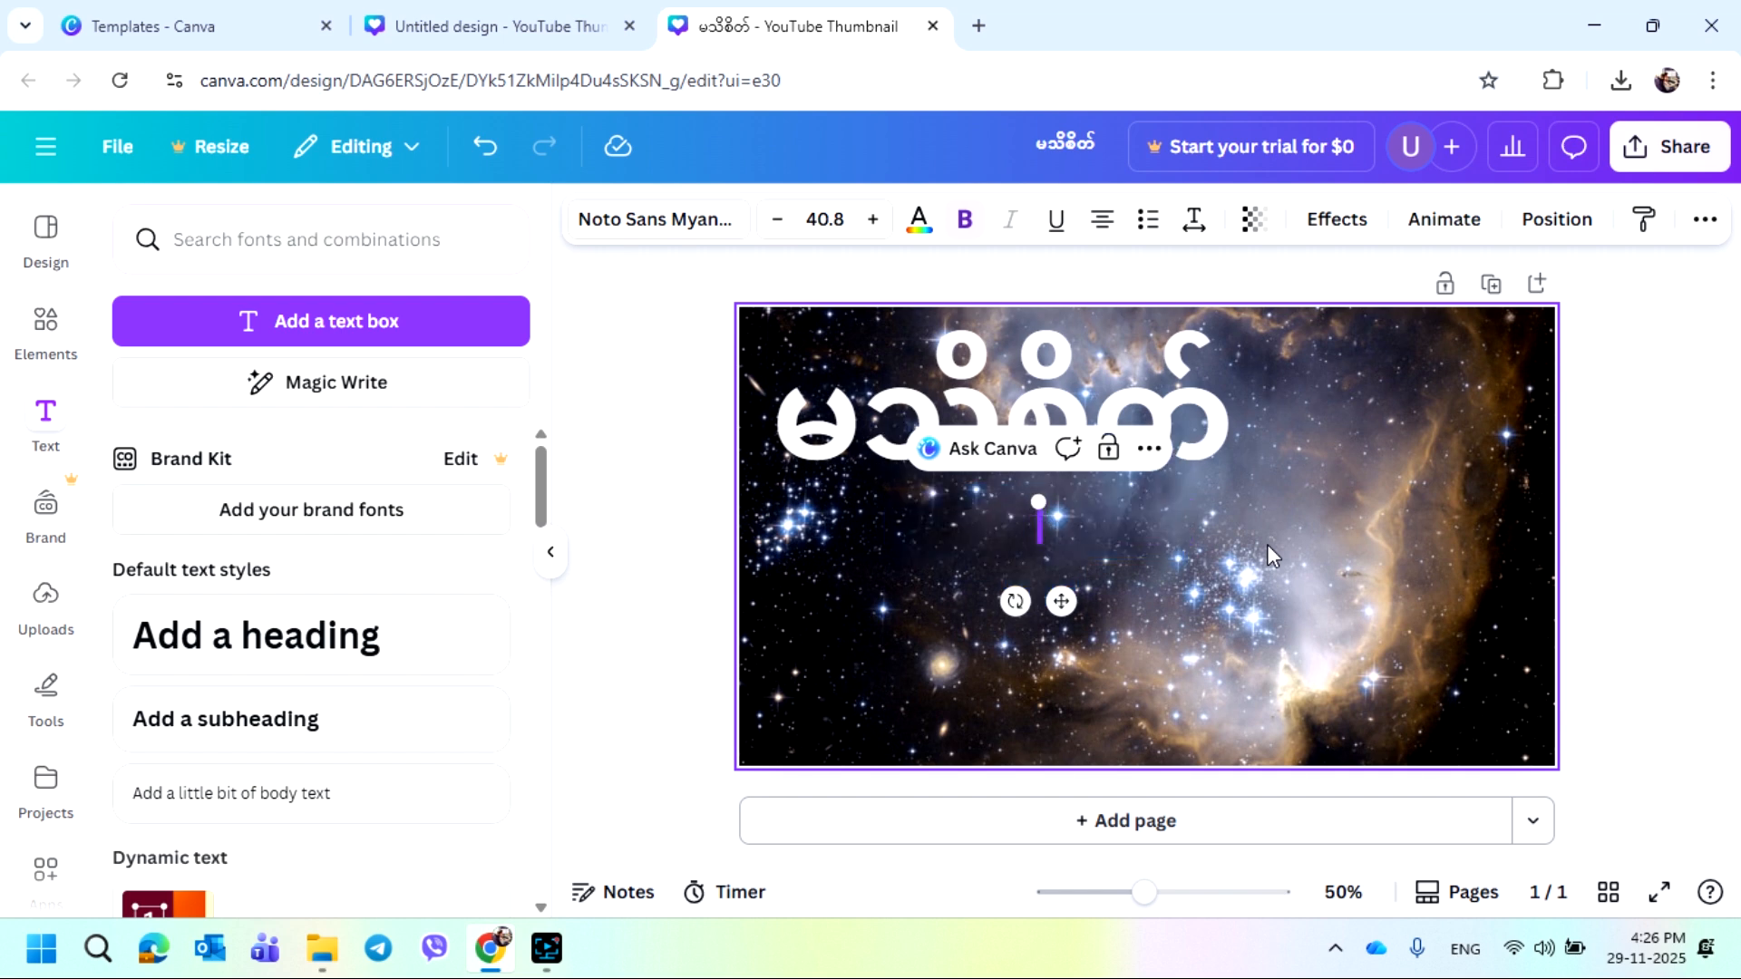
{"action": "type", "text": "အလုပ်"}
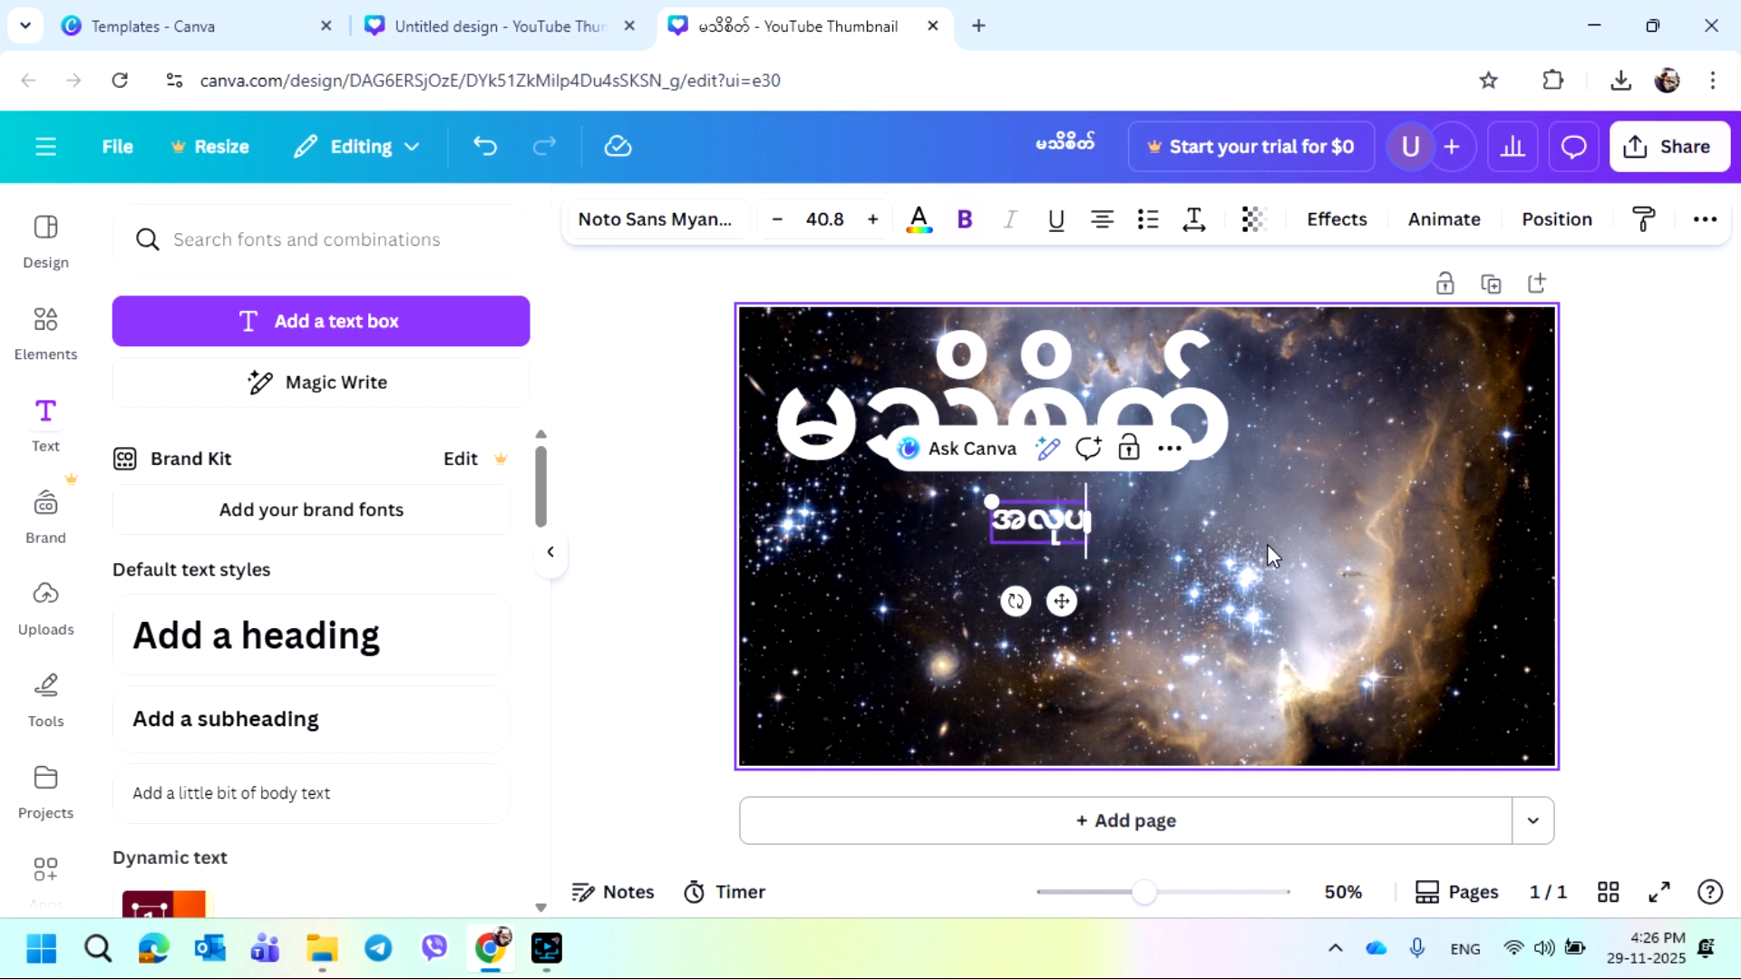
{"action": "type", "text": "လ"}
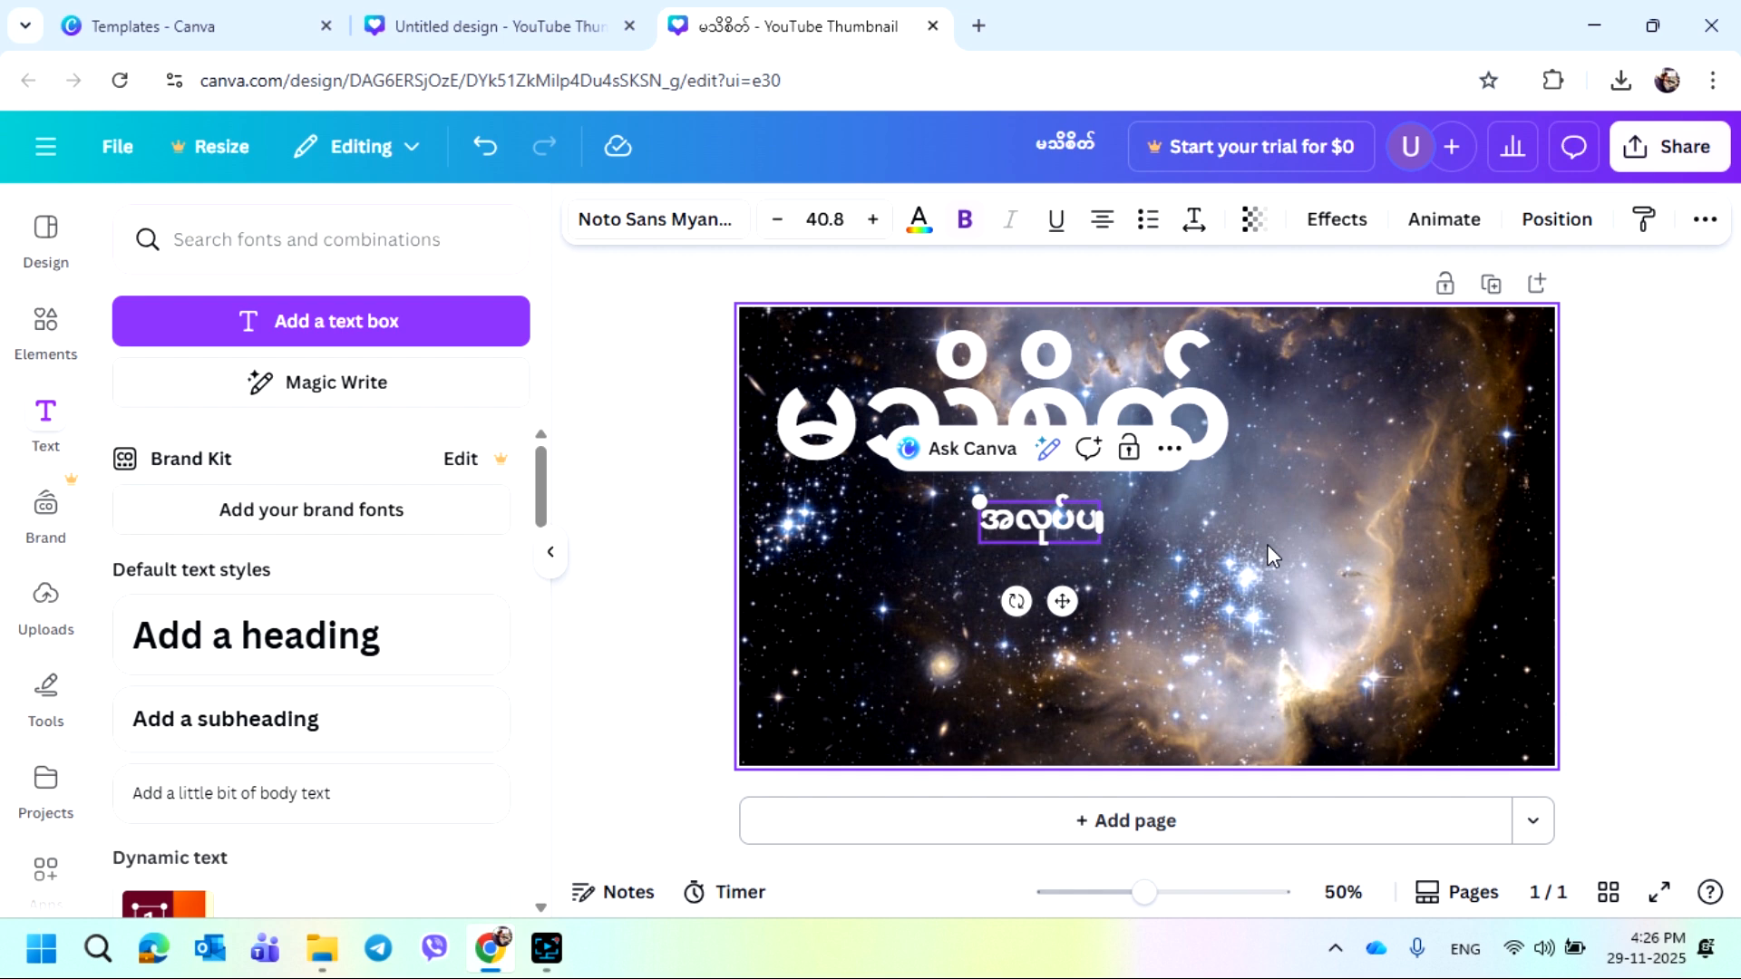
{"action": "type", "text": "ုပ်"}
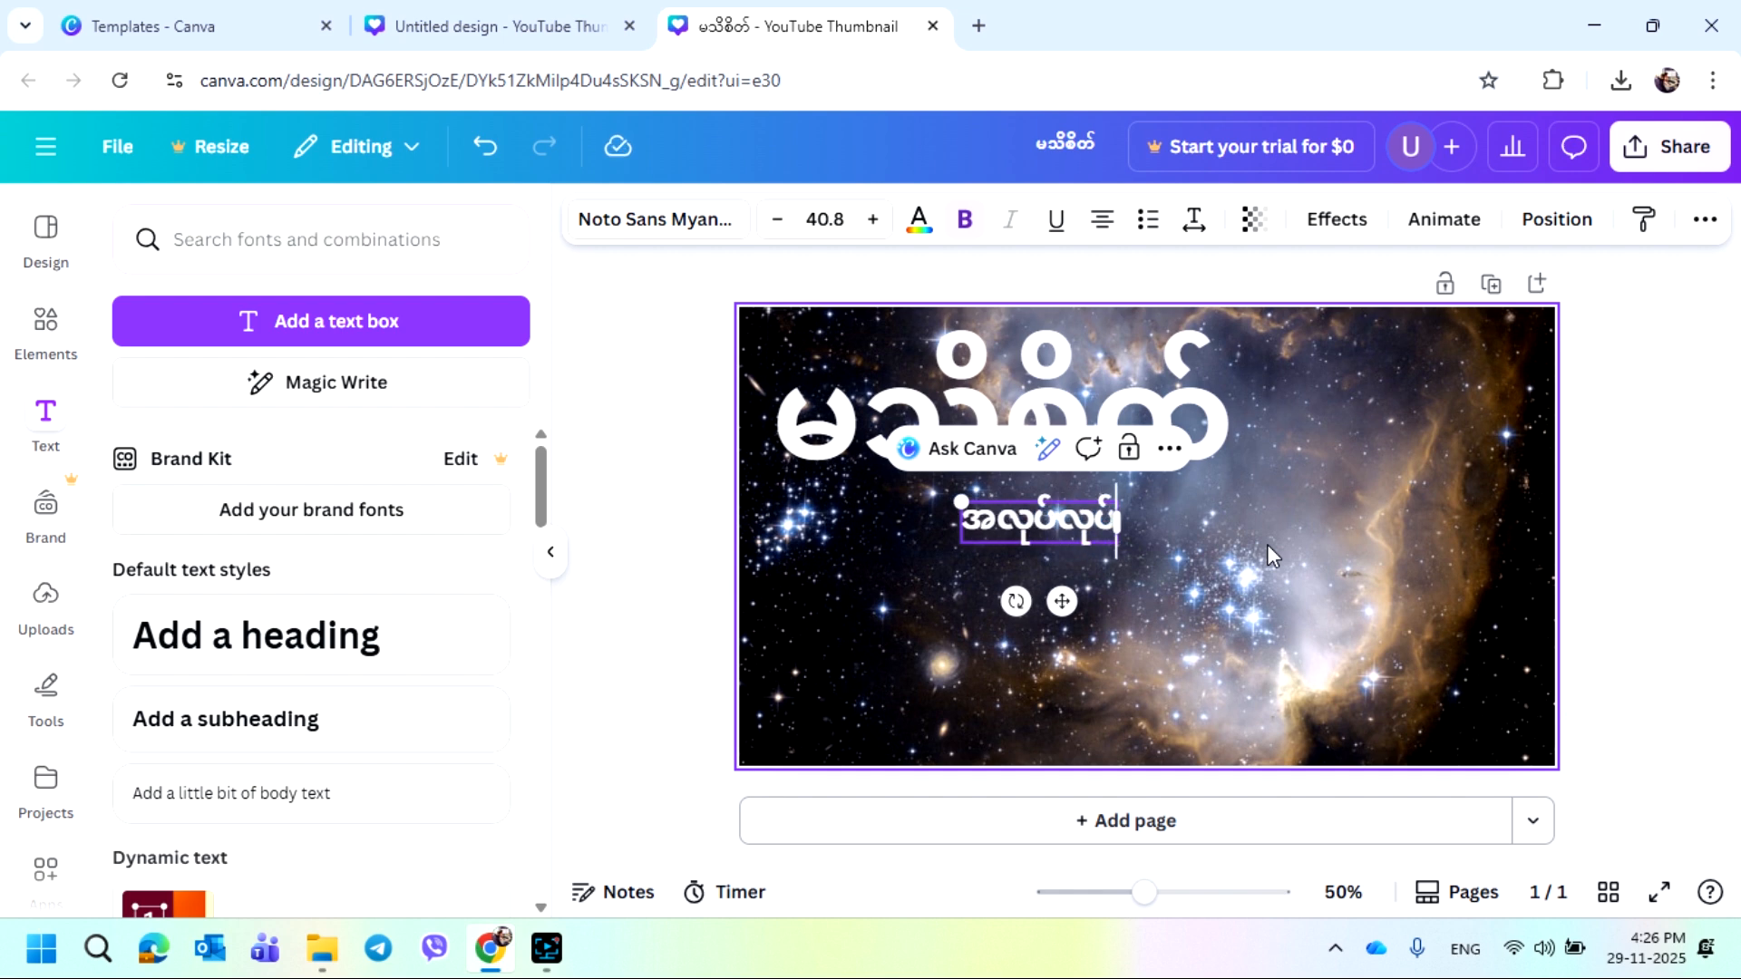
{"action": "type", "text": "ပို"}
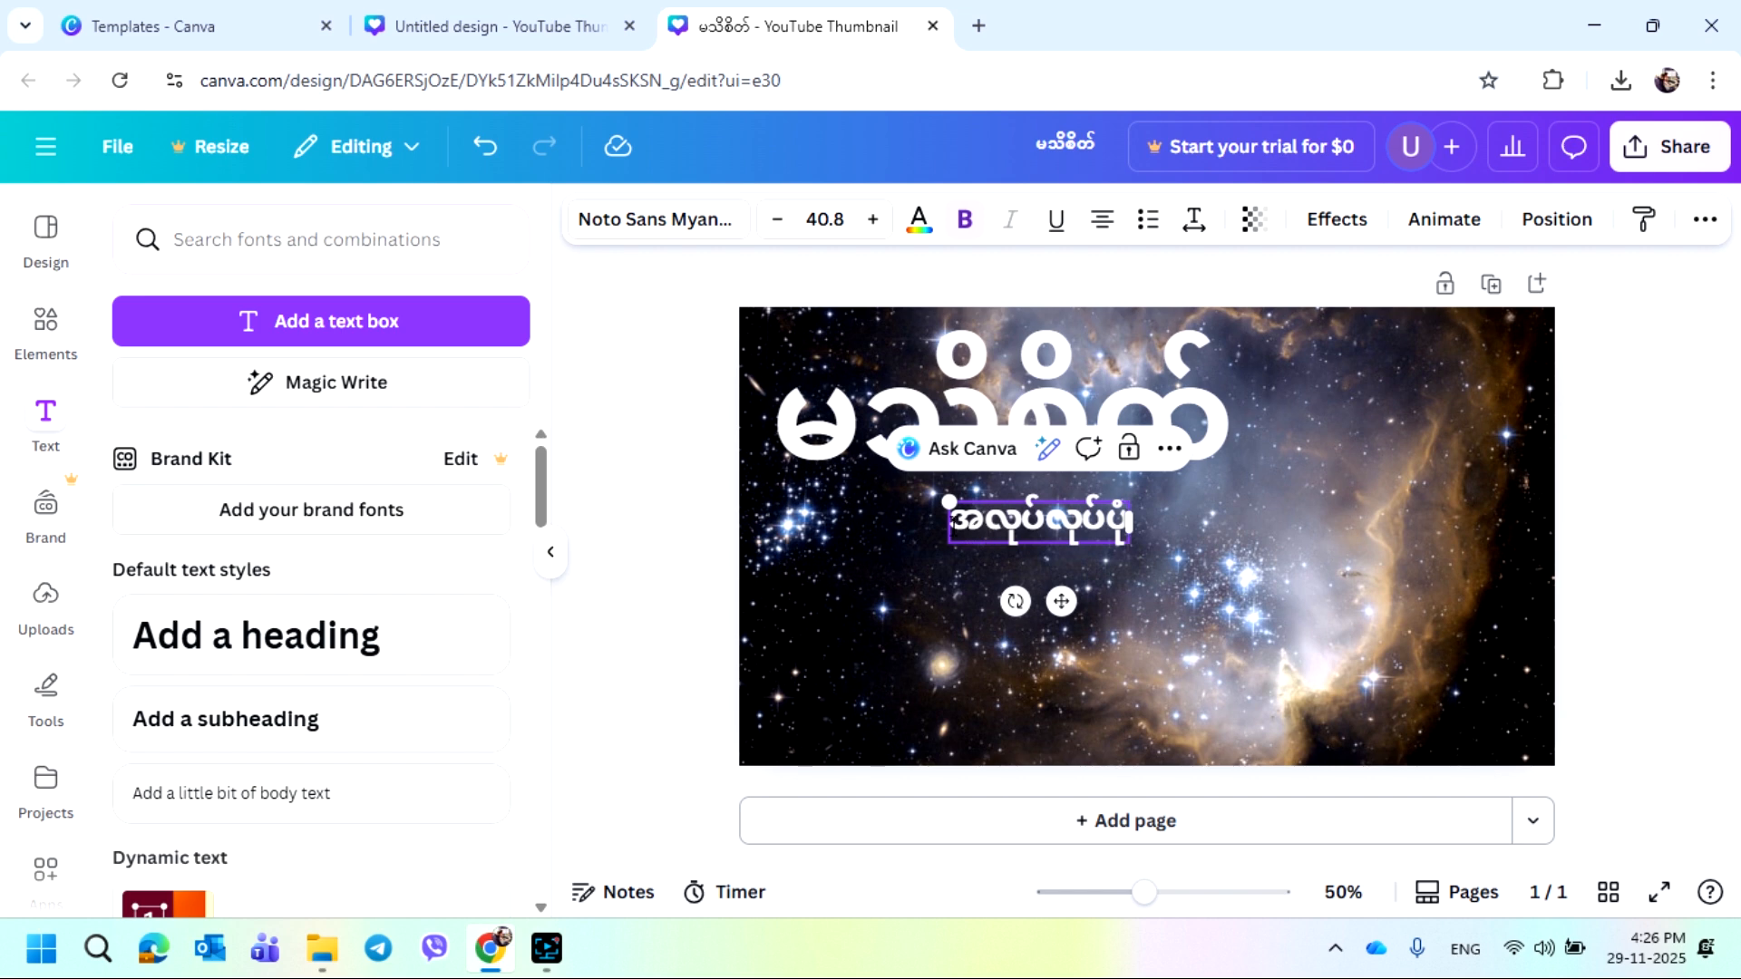
Set the new subtitle text's font size to 100
{"action": "left_click_drag", "start_coordinate": [950, 524], "coordinate": [1135, 531]}
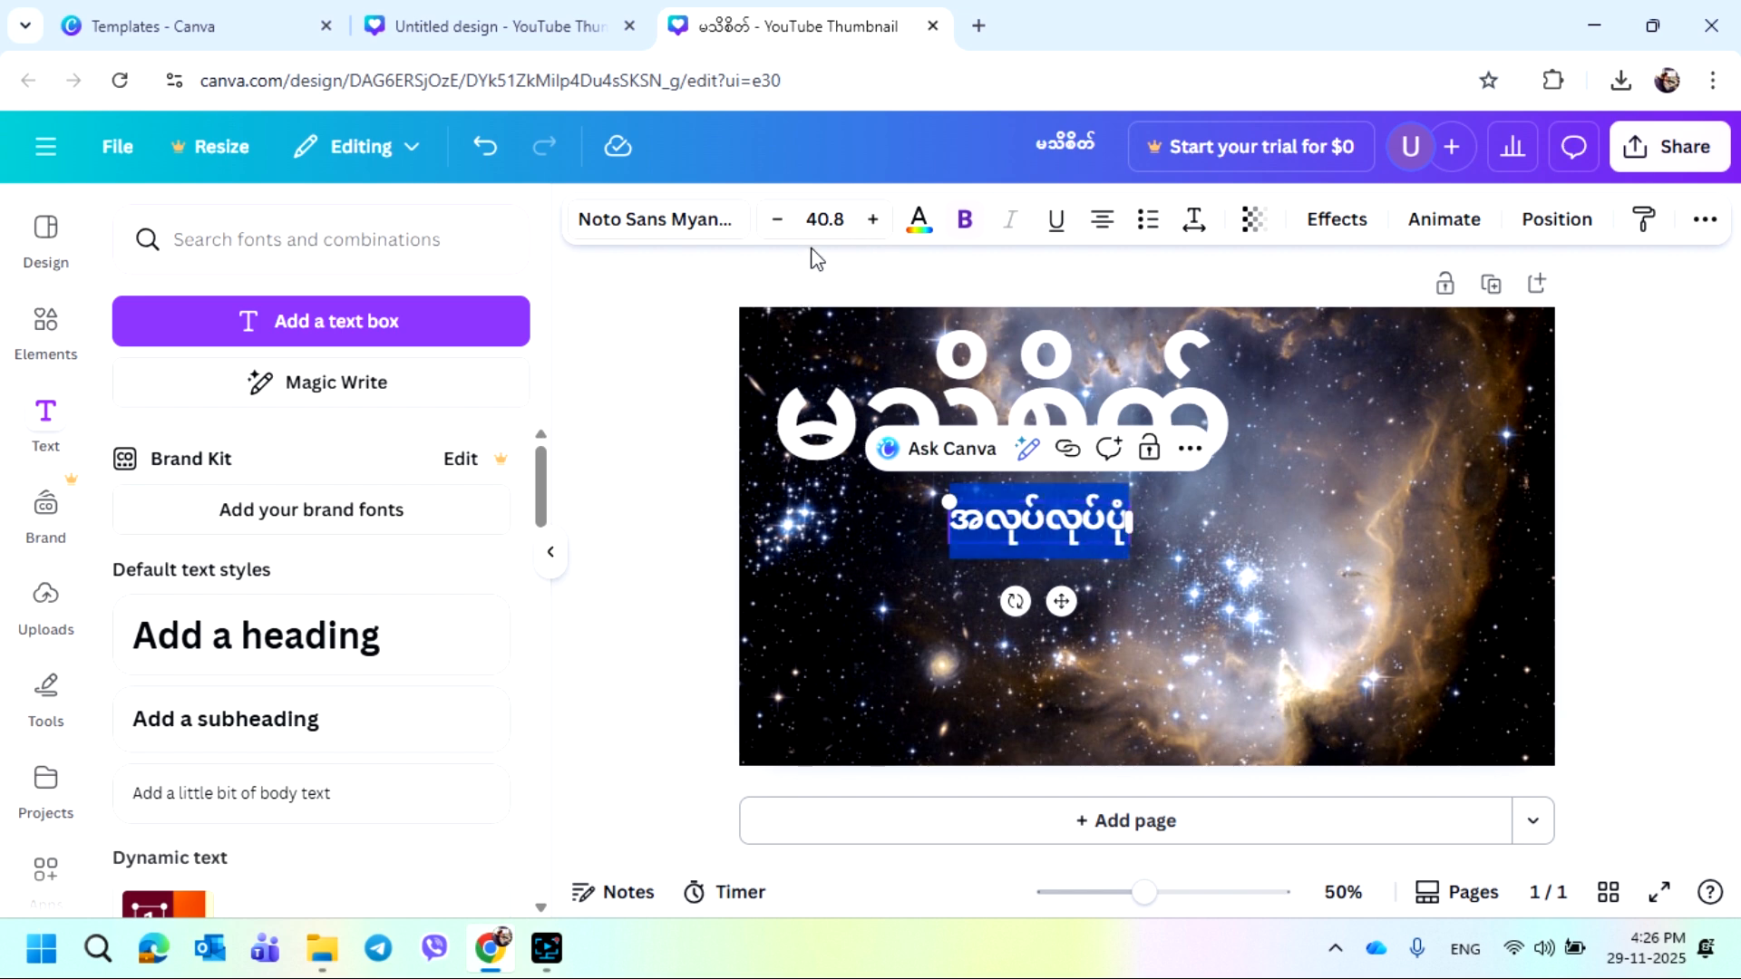
{"action": "left_click", "coordinate": [844, 225]}
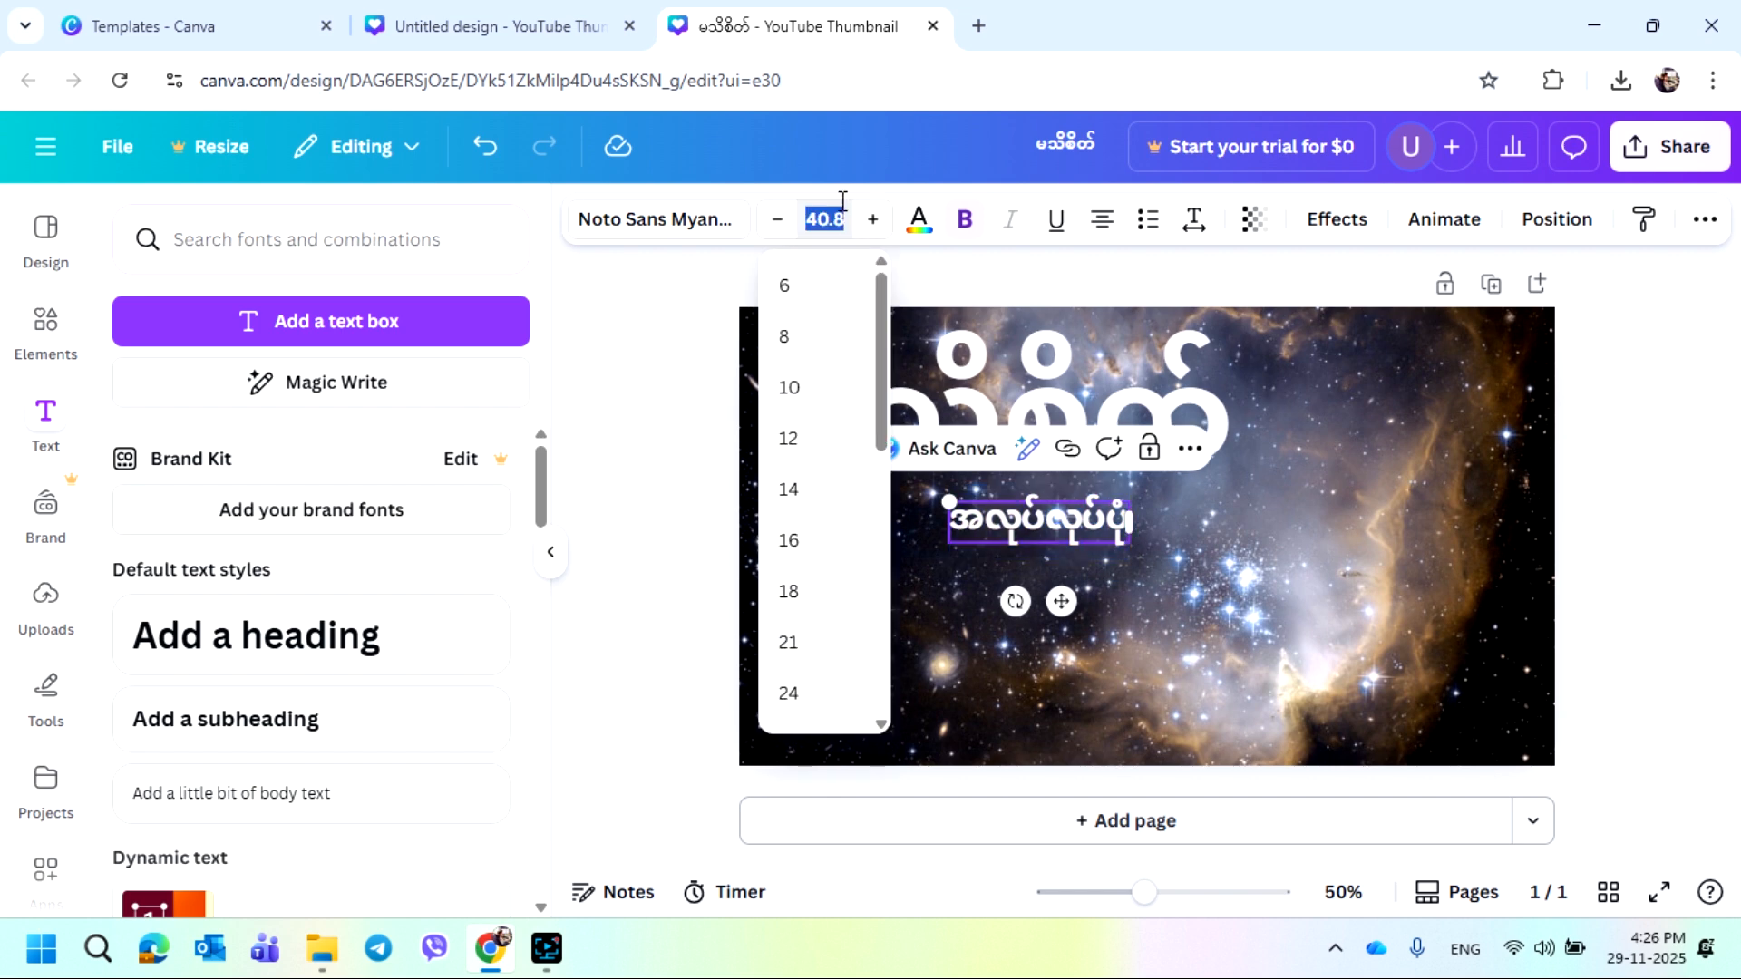
{"action": "type", "text": "100"}
{"action": "key", "text": "Return"}
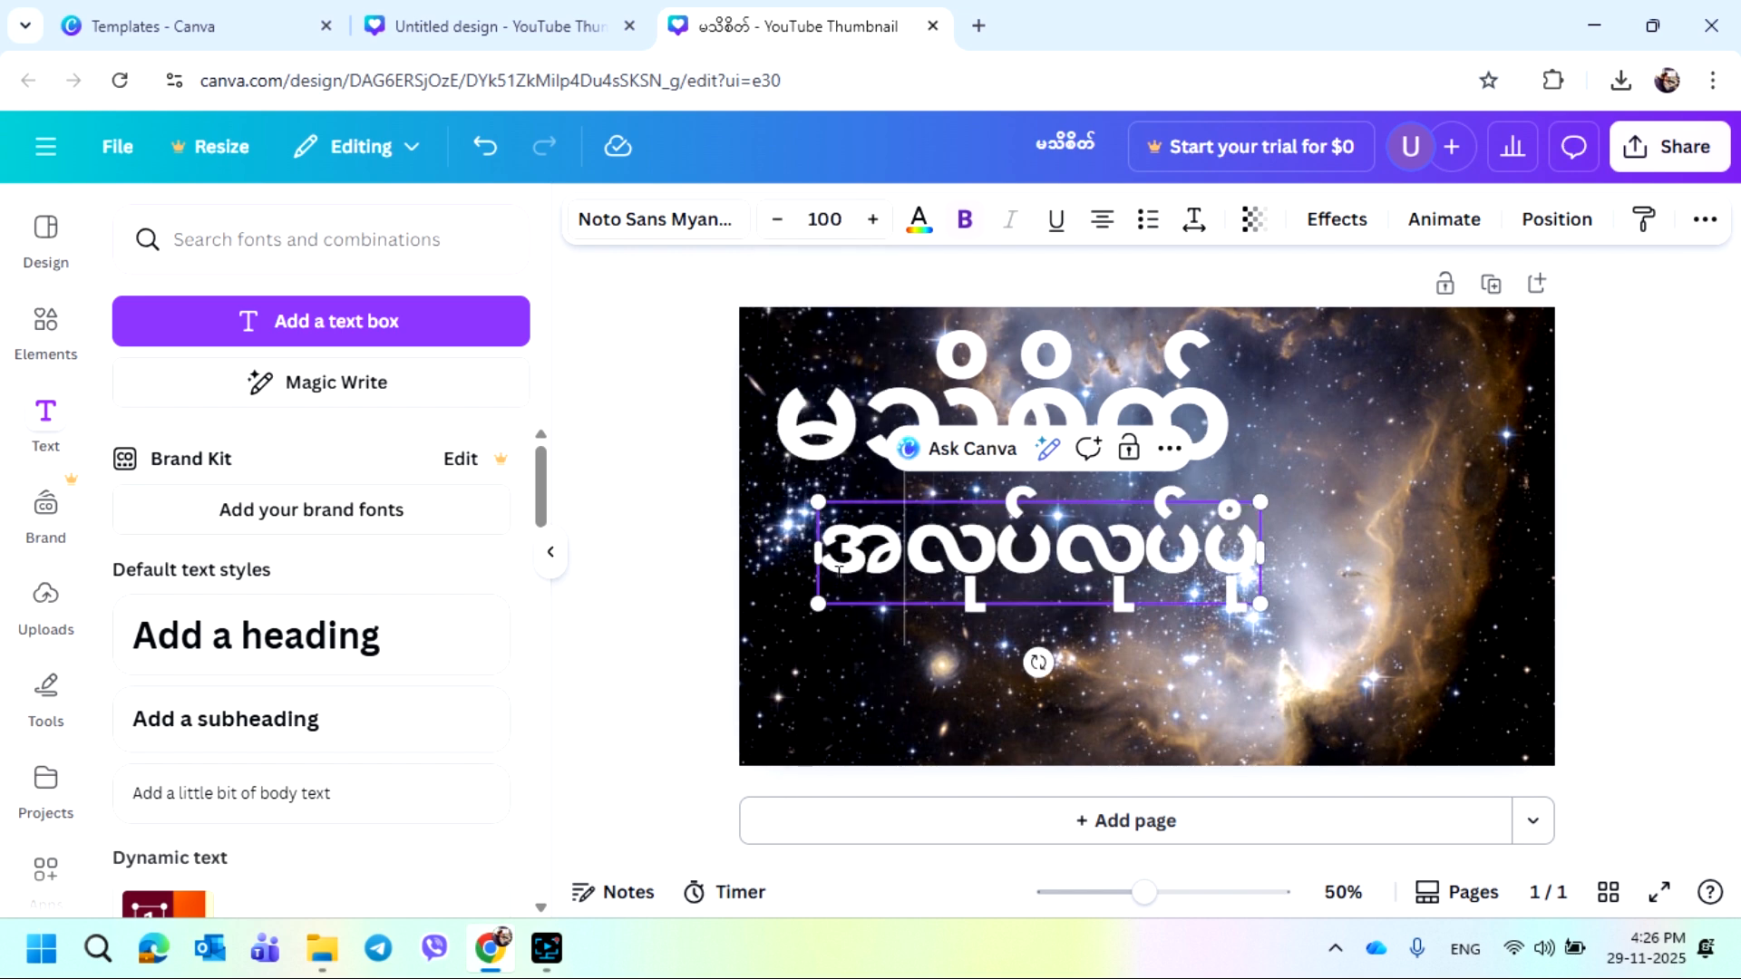
Apply the Outline effect to the subtitle with black colour and thickness 160
{"action": "left_click_drag", "start_coordinate": [827, 567], "coordinate": [1239, 599]}
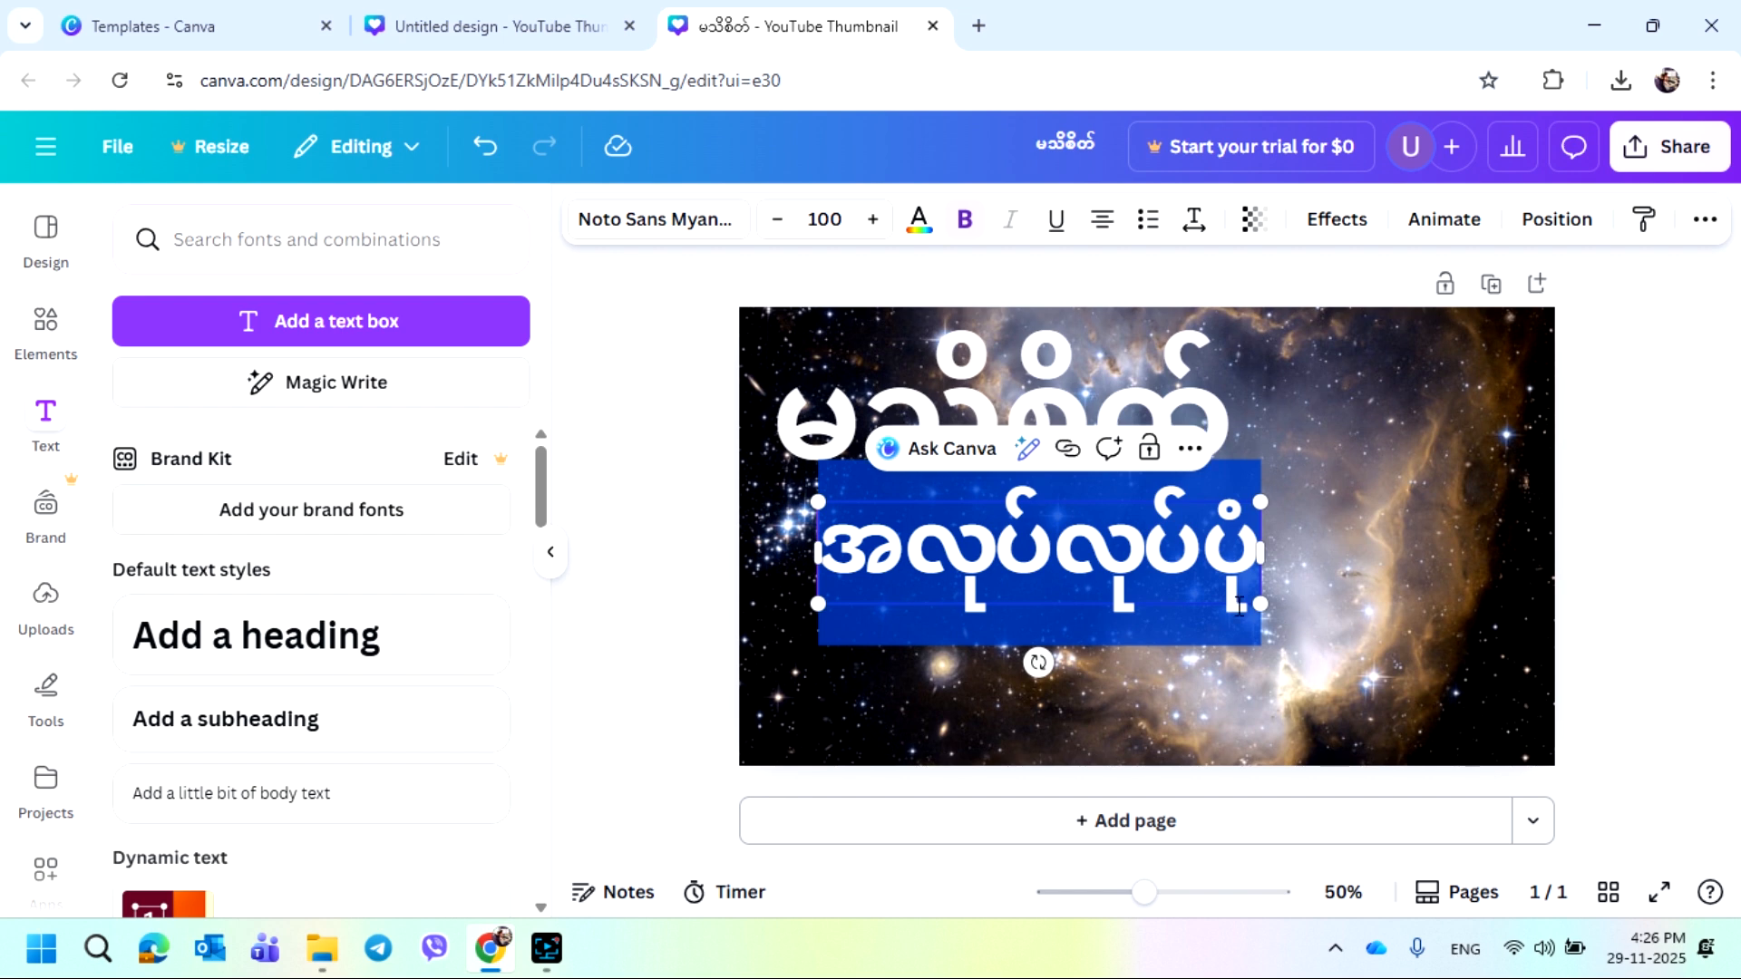
{"action": "left_click", "coordinate": [1338, 221]}
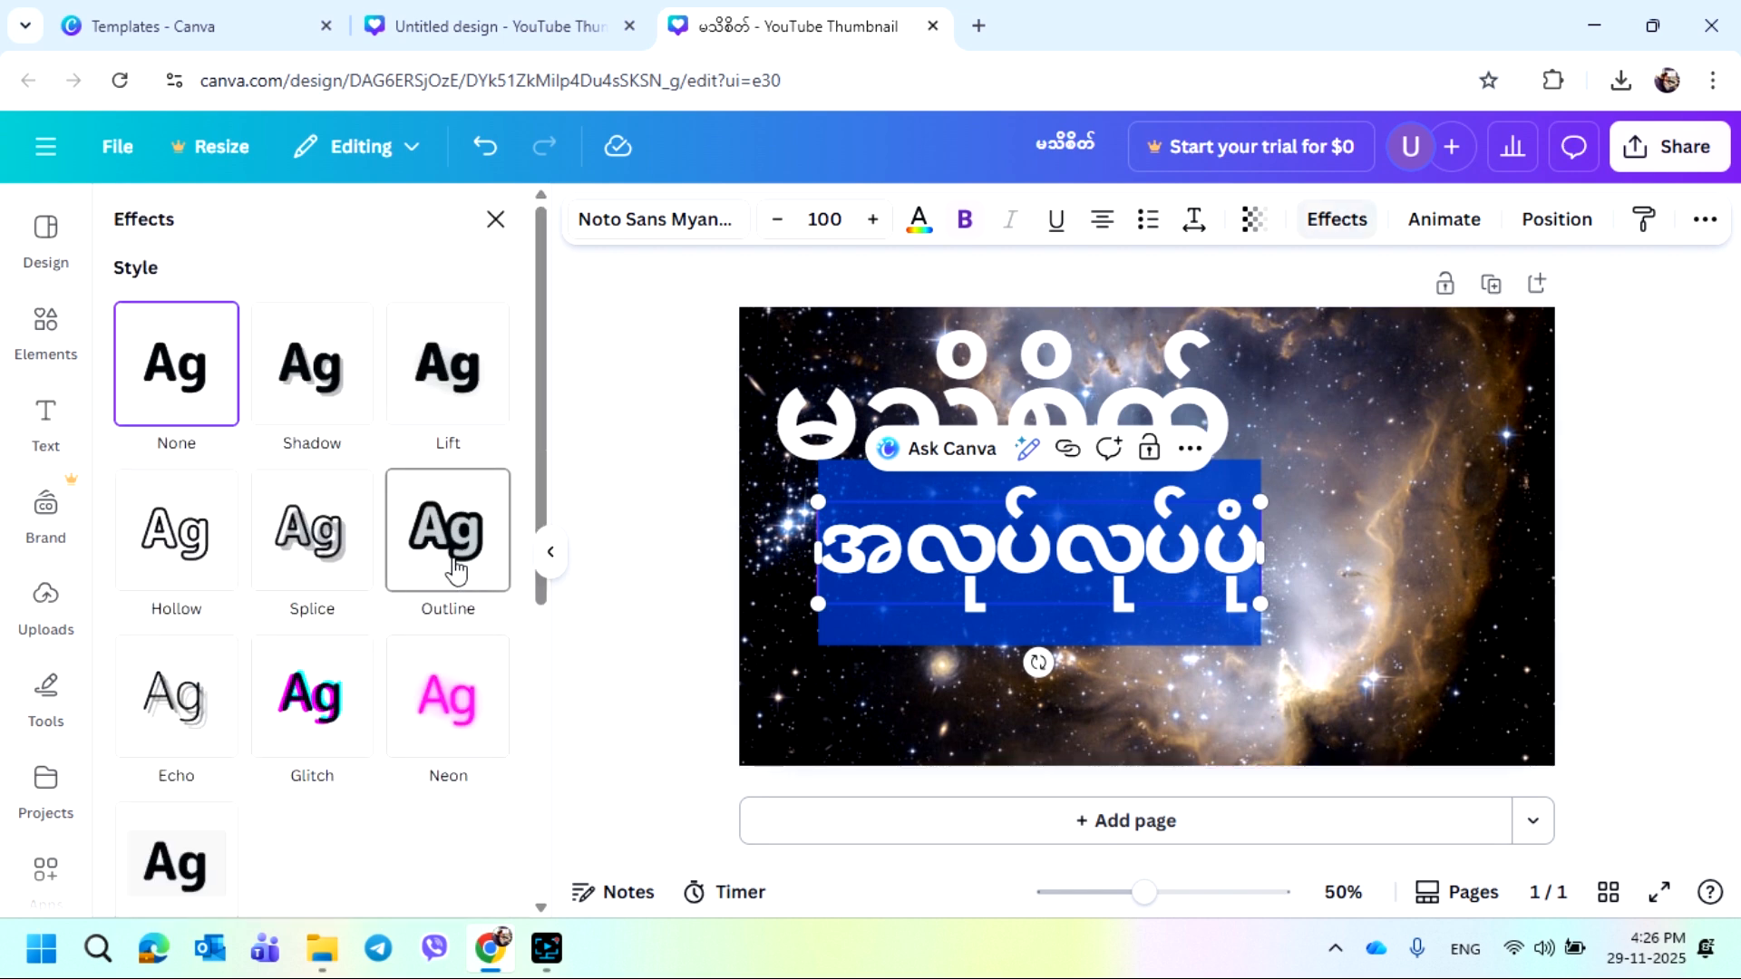
{"action": "left_click", "coordinate": [442, 533]}
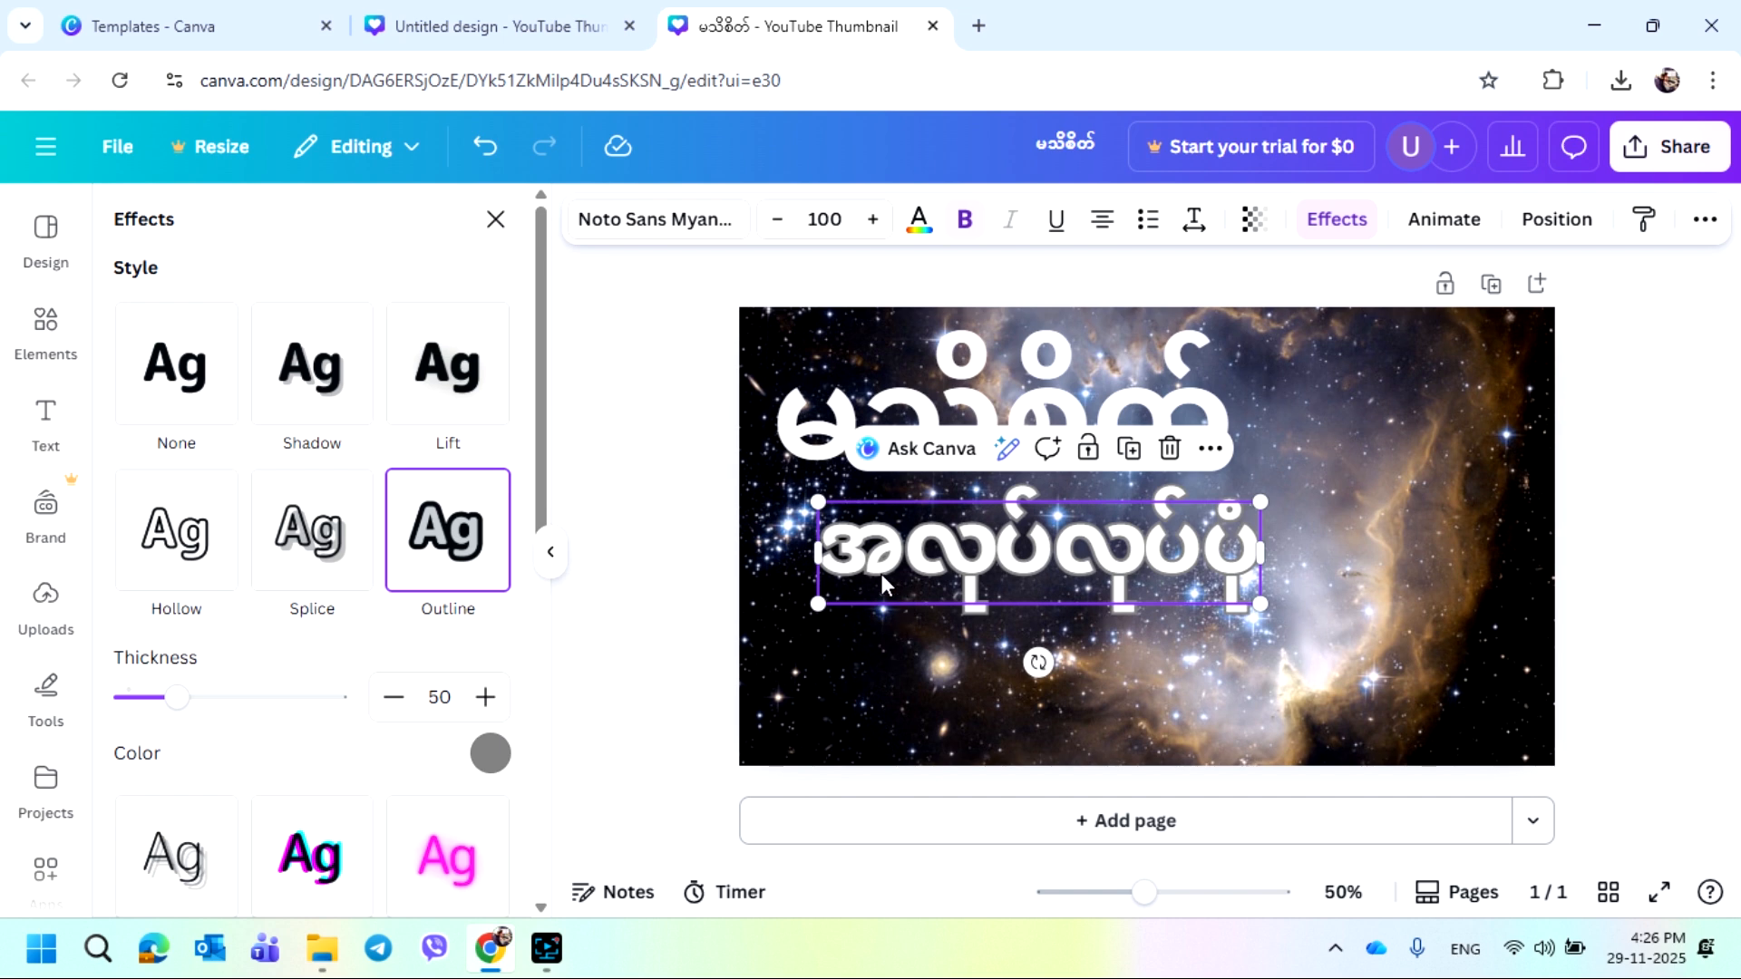
{"action": "left_click", "coordinate": [494, 757]}
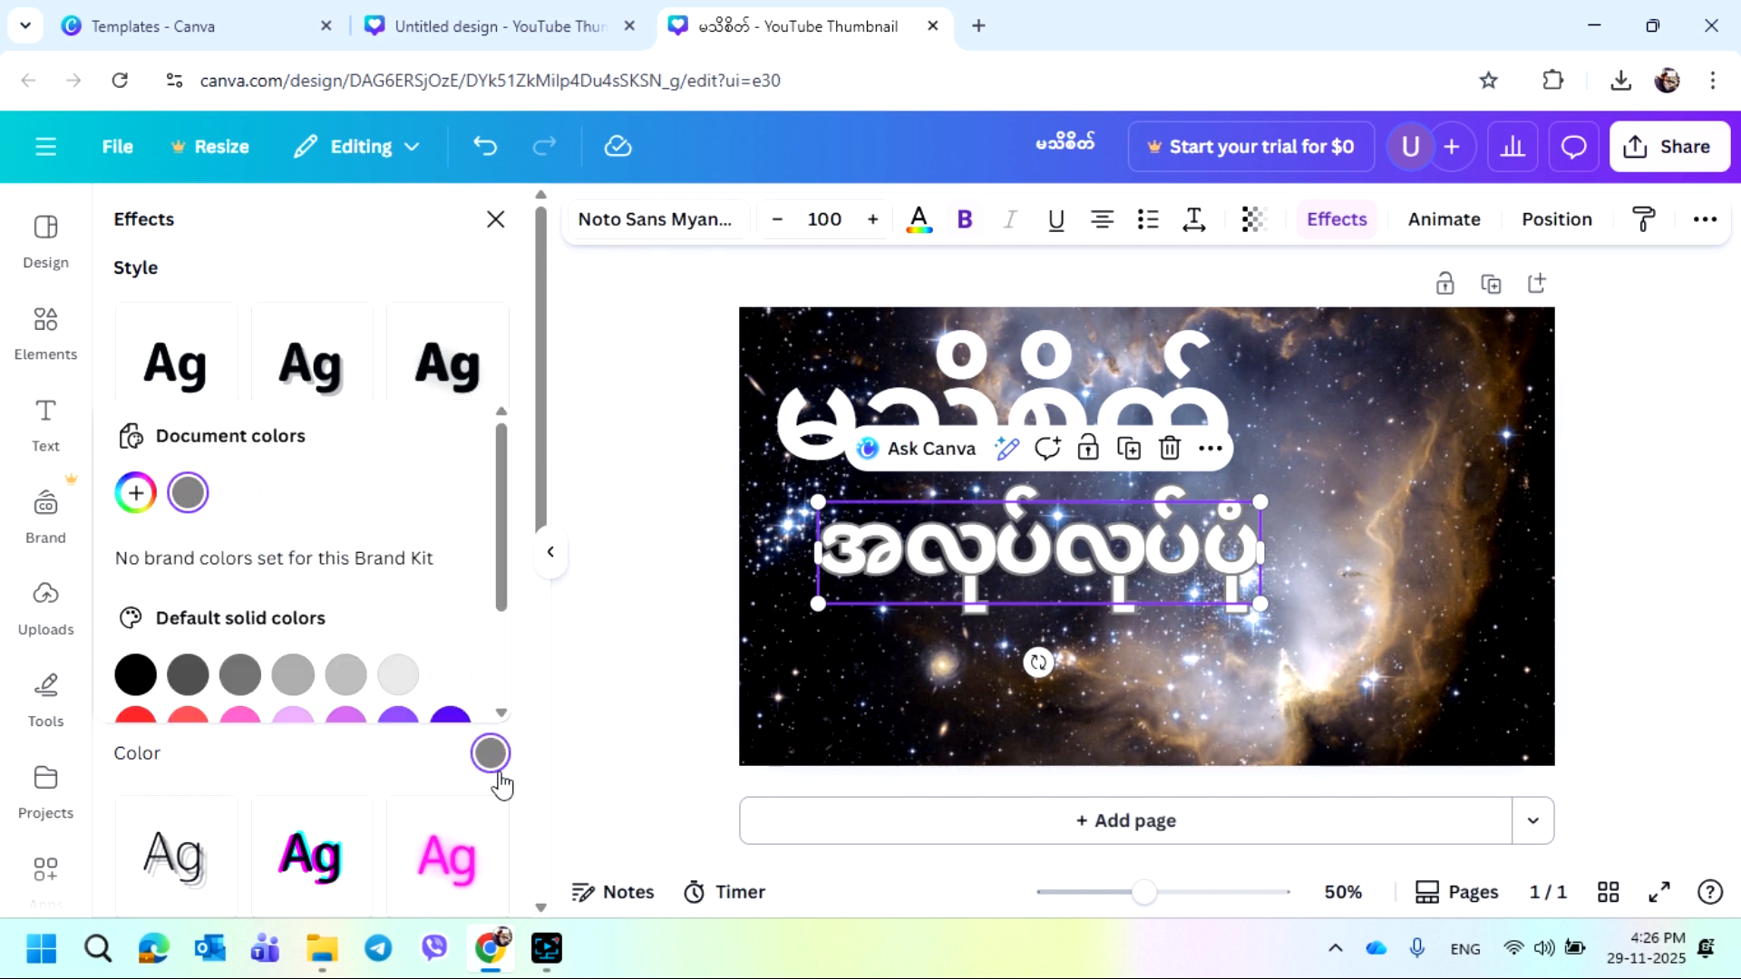
{"action": "scroll", "coordinate": [392, 595], "scroll_direction": "down", "scroll_amount": 2}
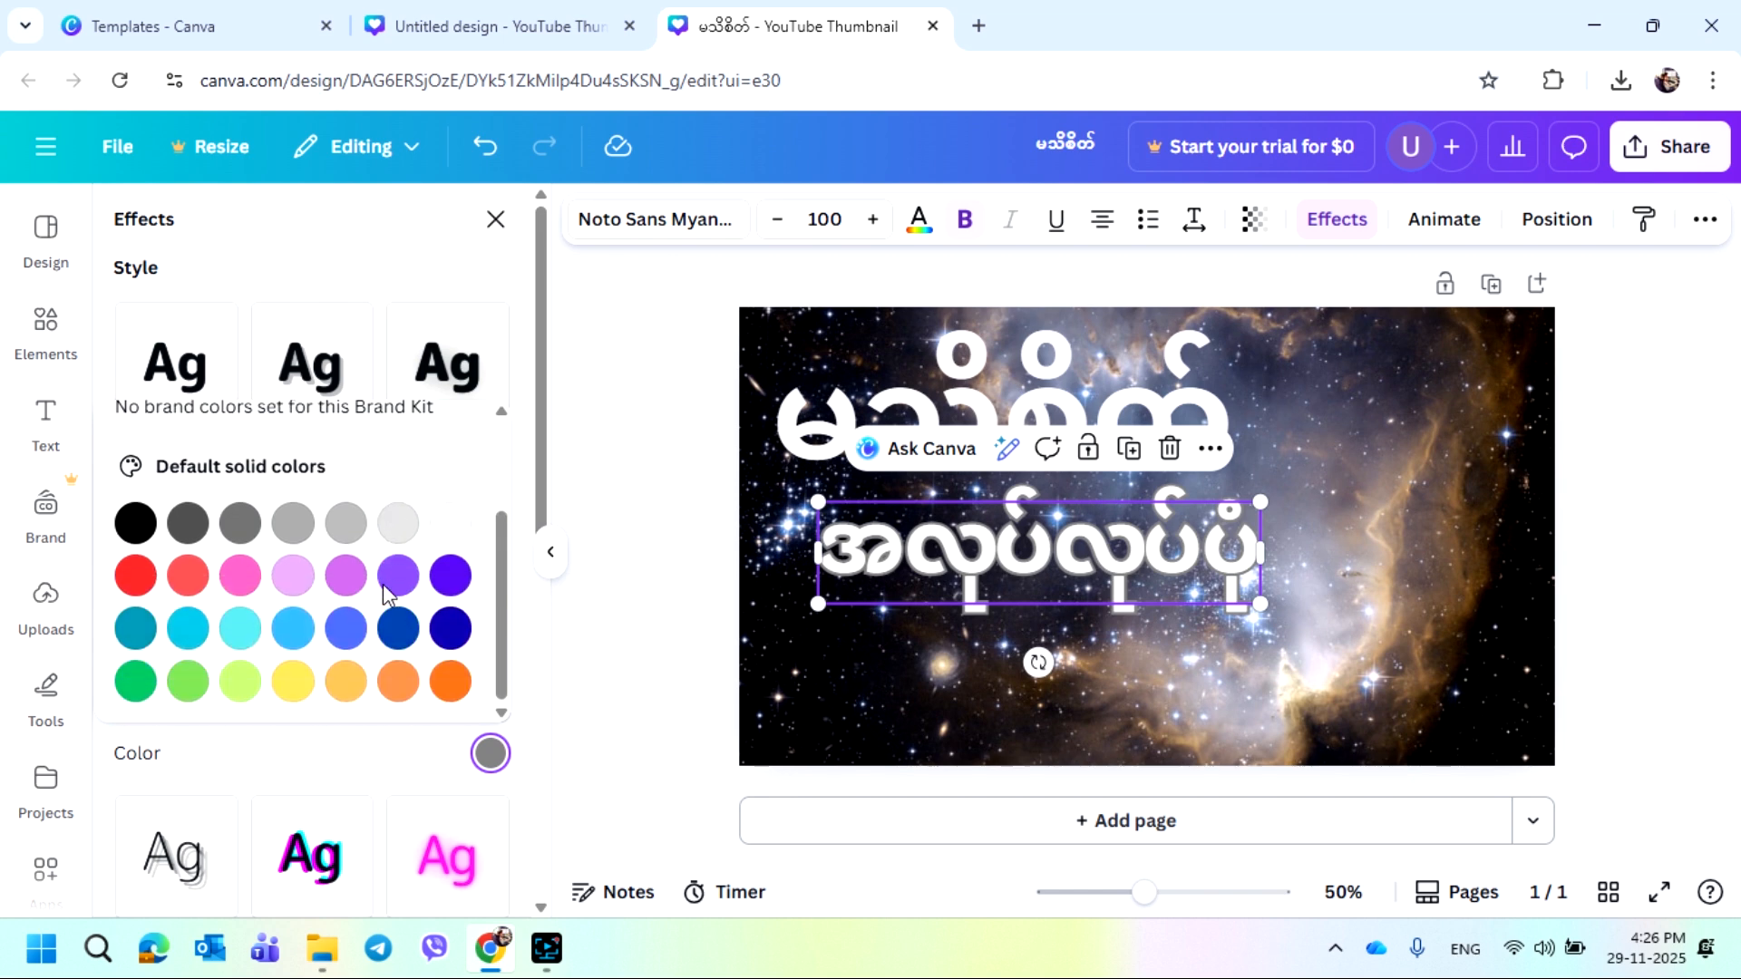
{"action": "left_click", "coordinate": [138, 526]}
{"action": "left_click", "coordinate": [324, 782]}
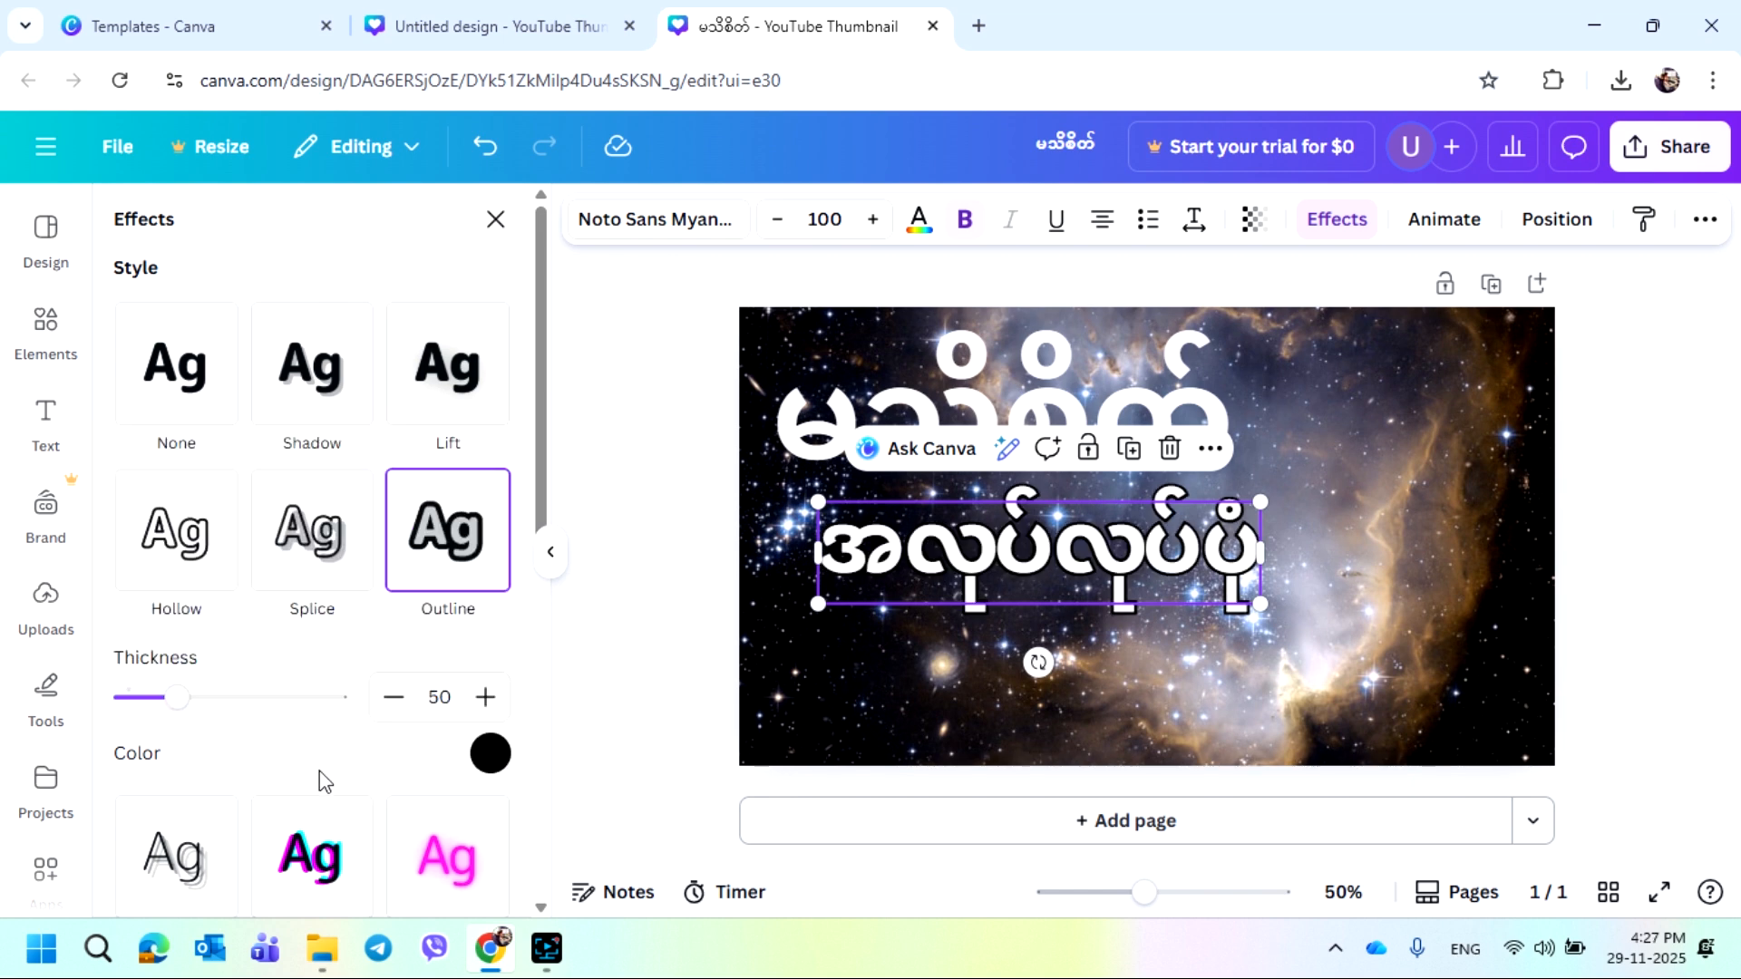
{"action": "left_click_drag", "start_coordinate": [179, 705], "coordinate": [298, 738]}
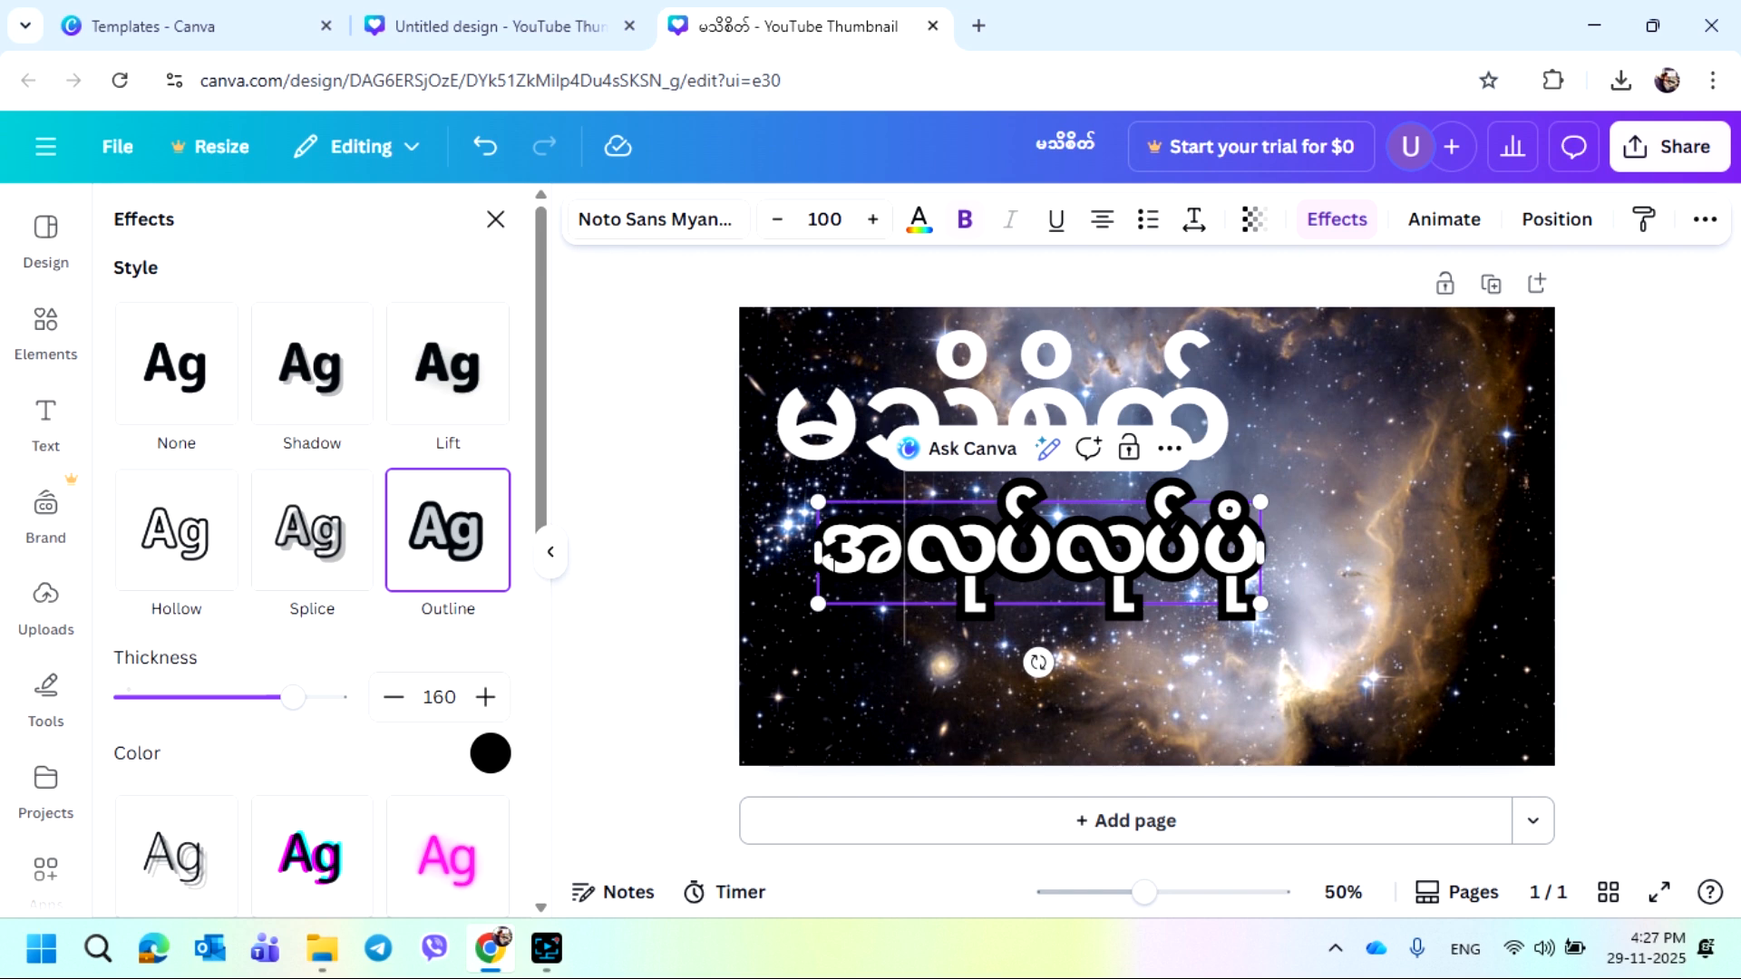
Change the subtitle text colour to orange and move it slightly lower
{"action": "left_click_drag", "start_coordinate": [830, 557], "coordinate": [1240, 555]}
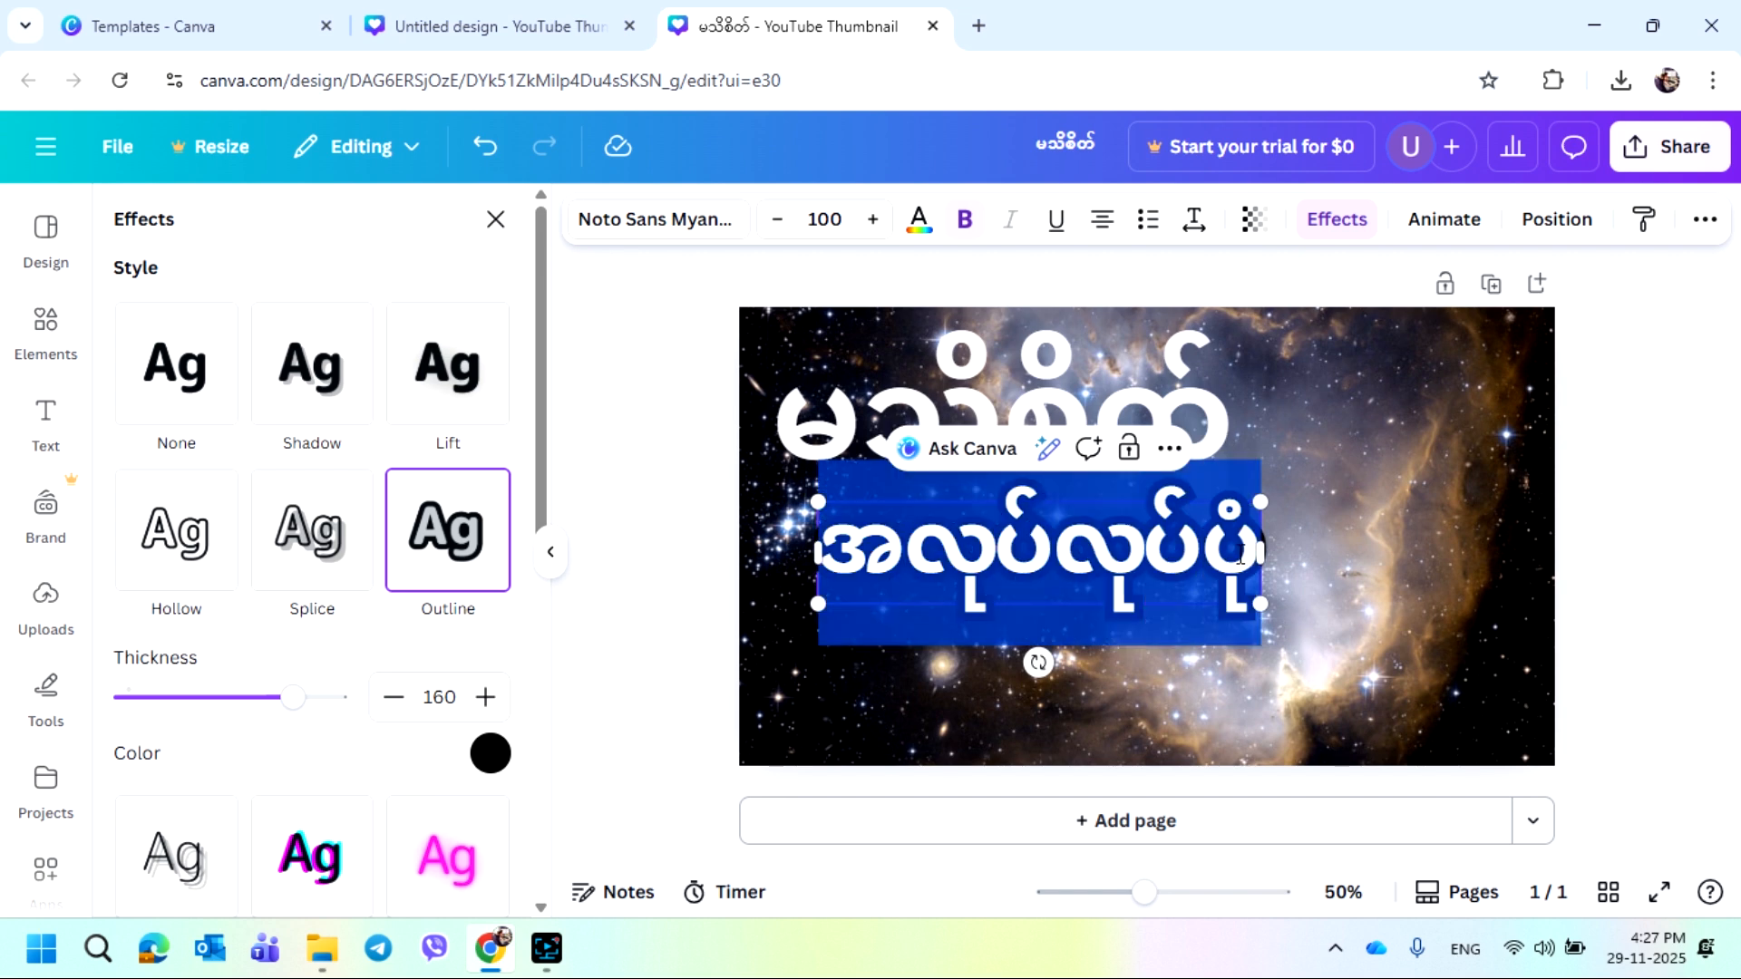
{"action": "left_click", "coordinate": [919, 225]}
{"action": "scroll", "coordinate": [321, 689], "scroll_direction": "down", "scroll_amount": 4}
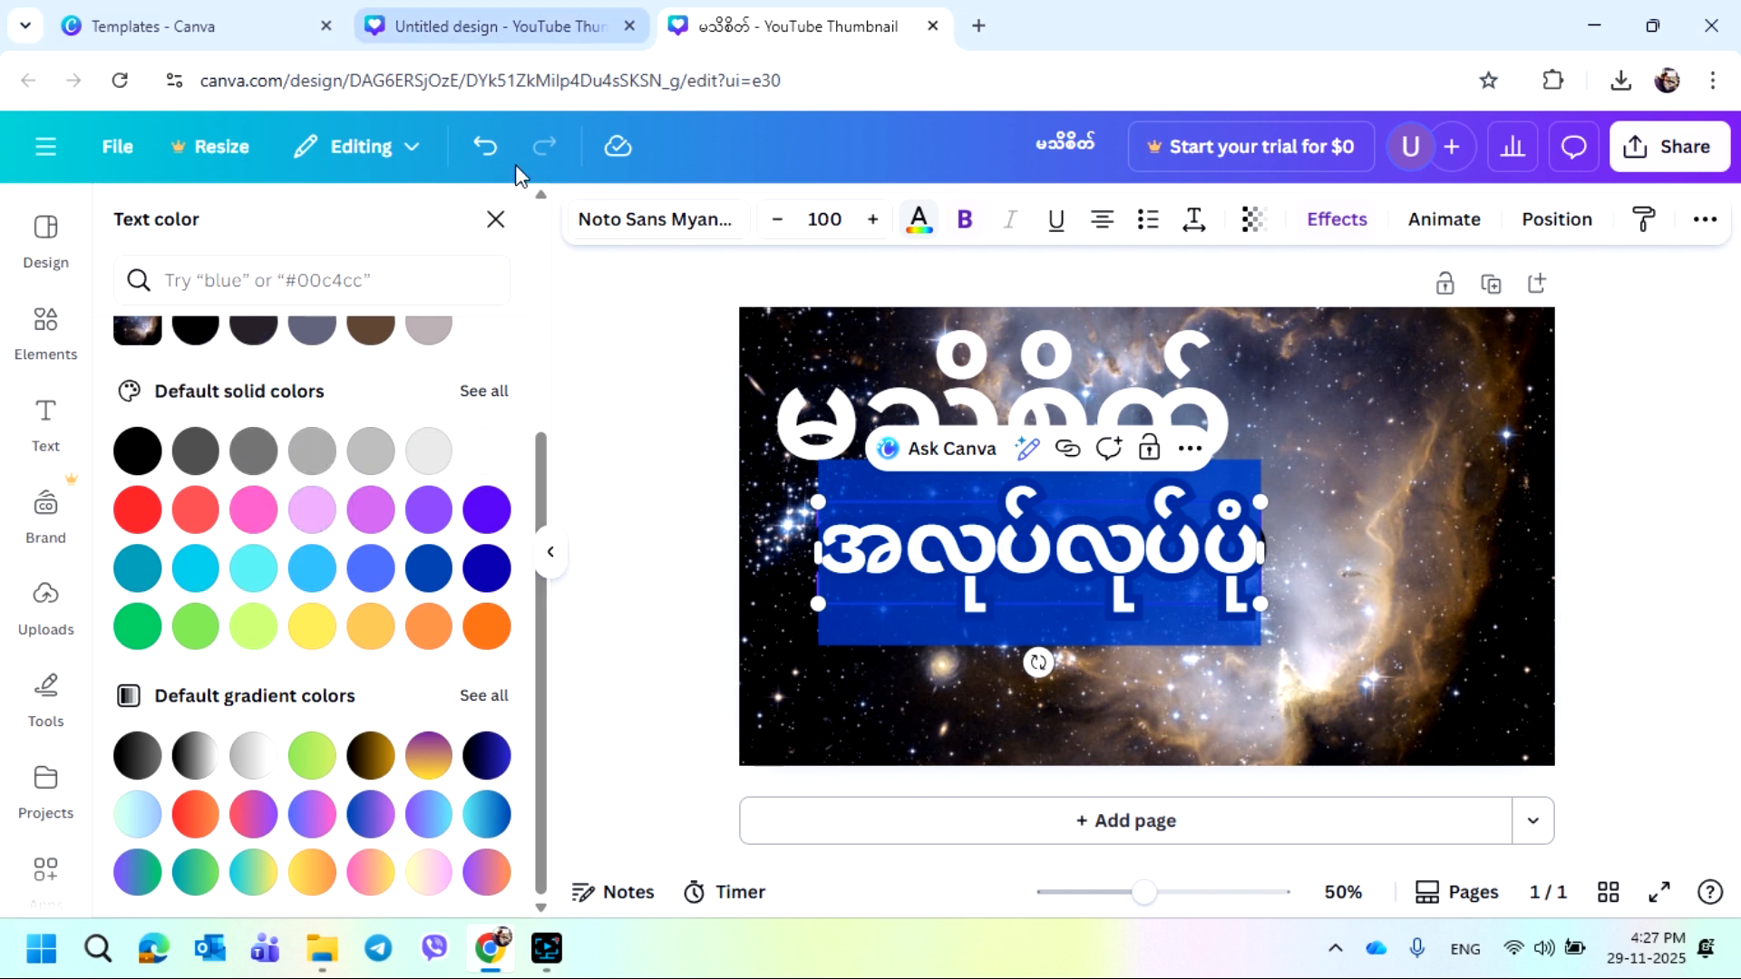
{"action": "left_click", "coordinate": [482, 392]}
{"action": "scroll", "coordinate": [405, 622], "scroll_direction": "down", "scroll_amount": 5}
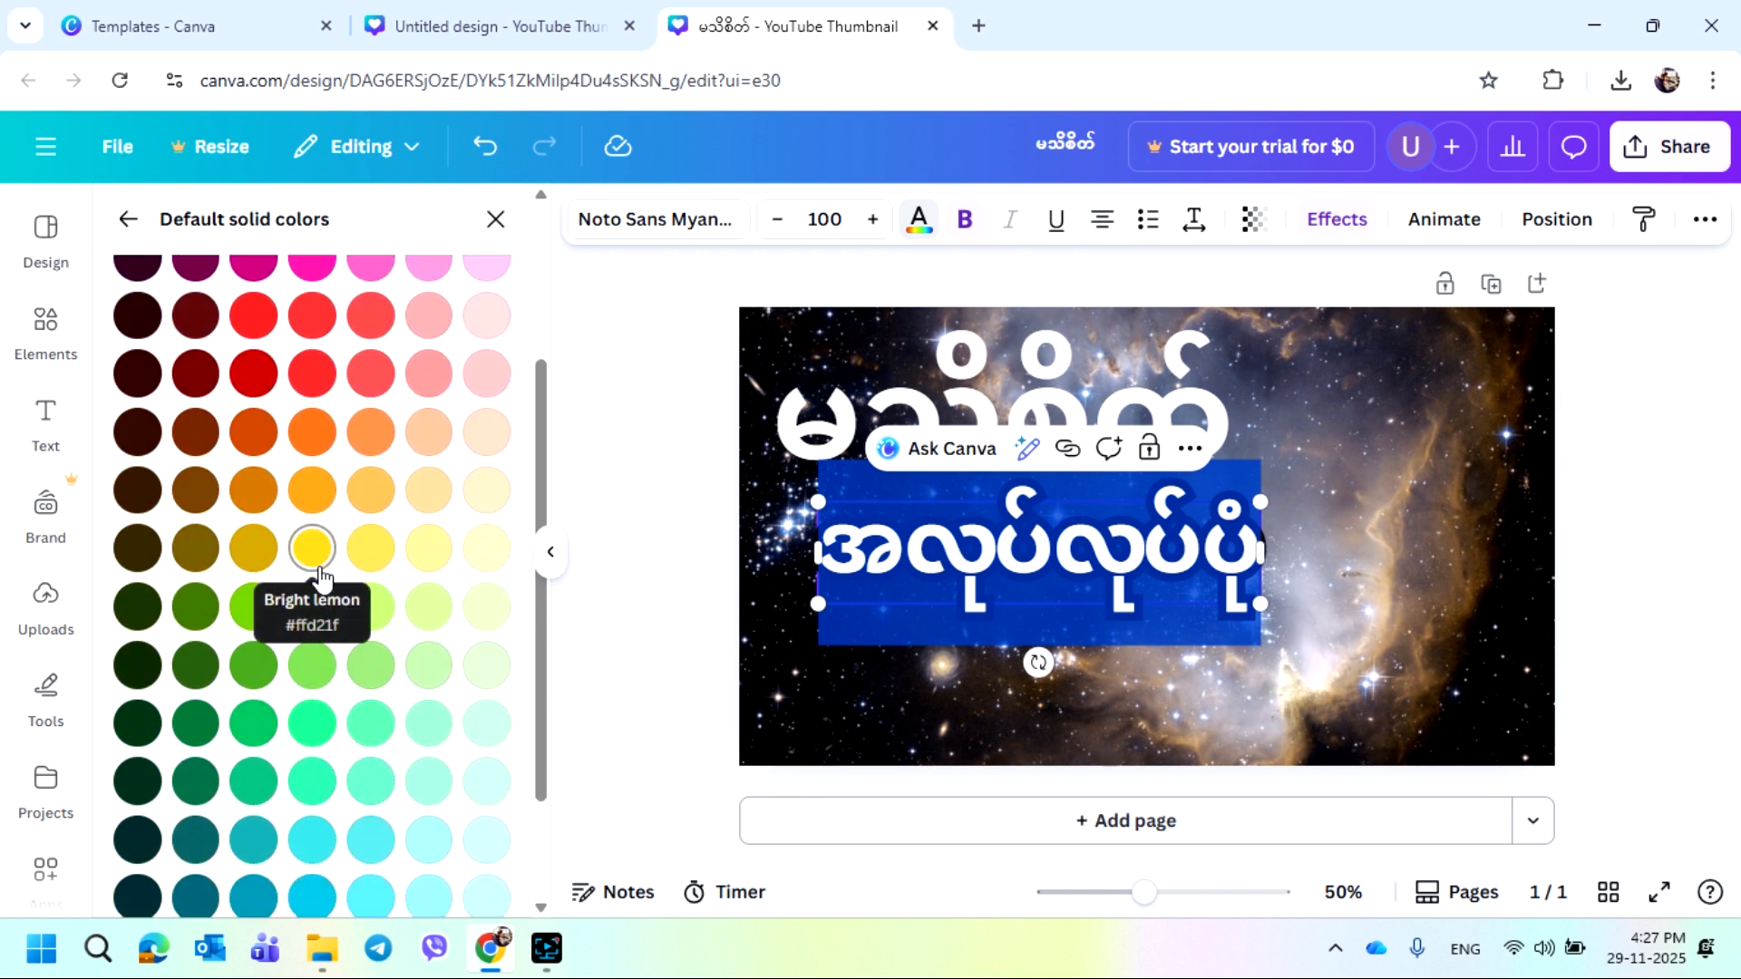
{"action": "left_click", "coordinate": [311, 494]}
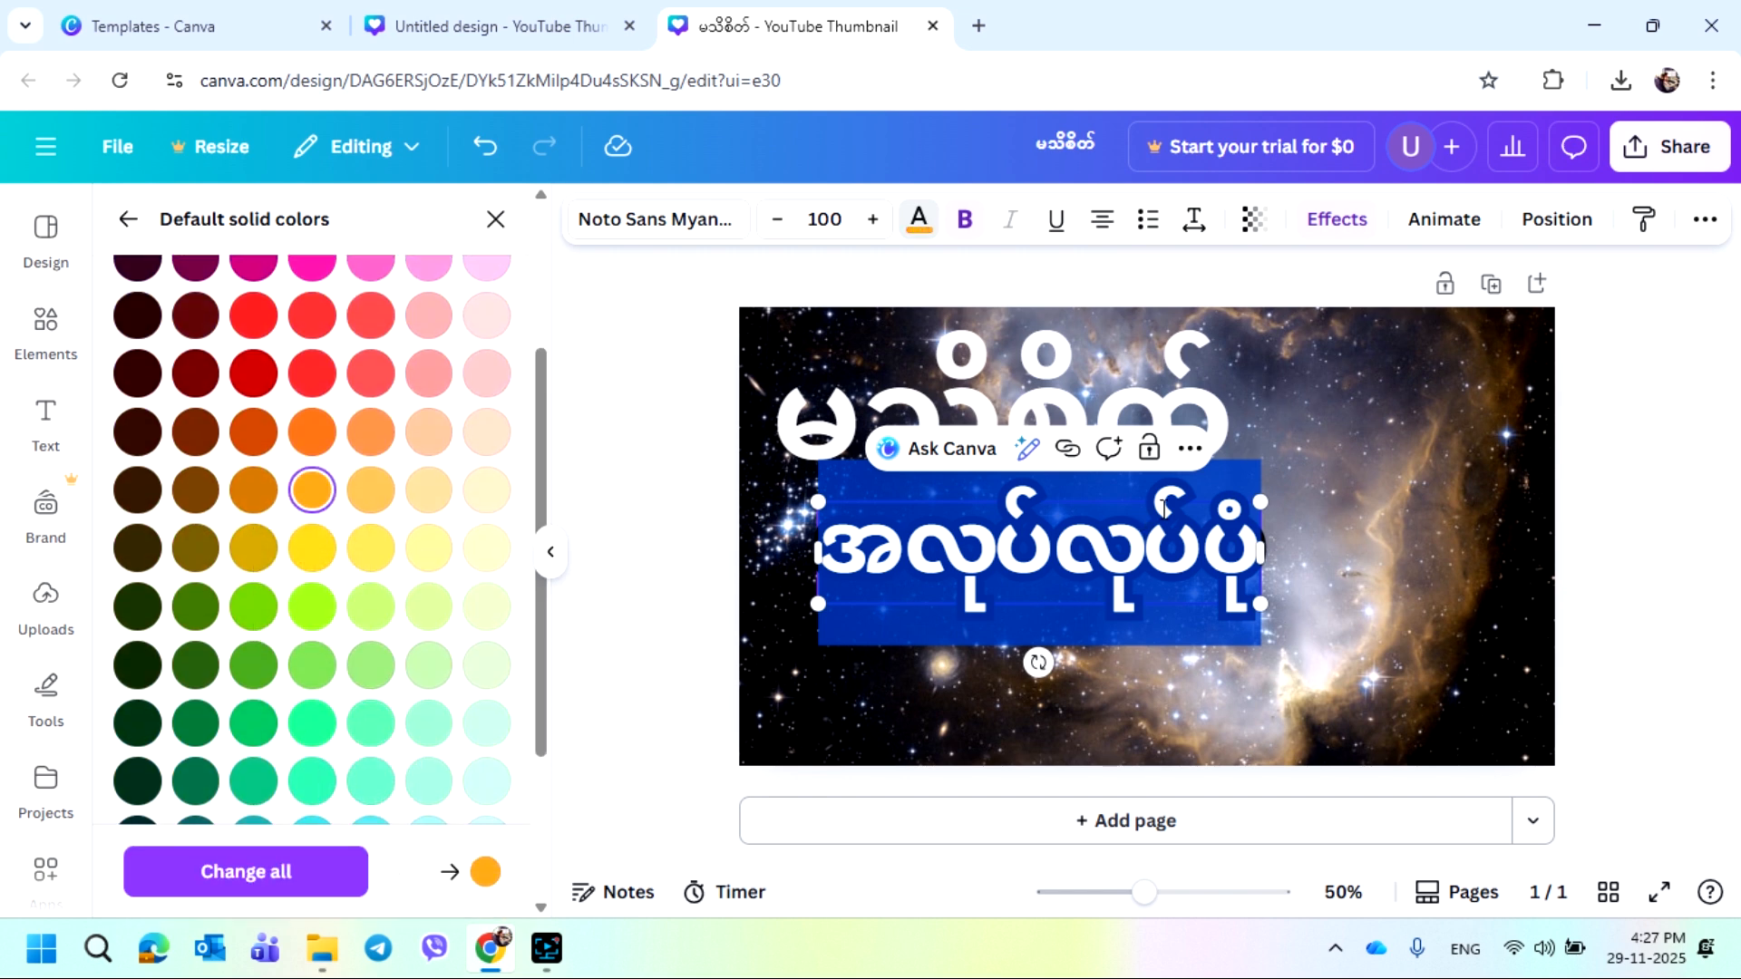
{"action": "key", "text": "Escape"}
{"action": "left_click", "coordinate": [1282, 518]}
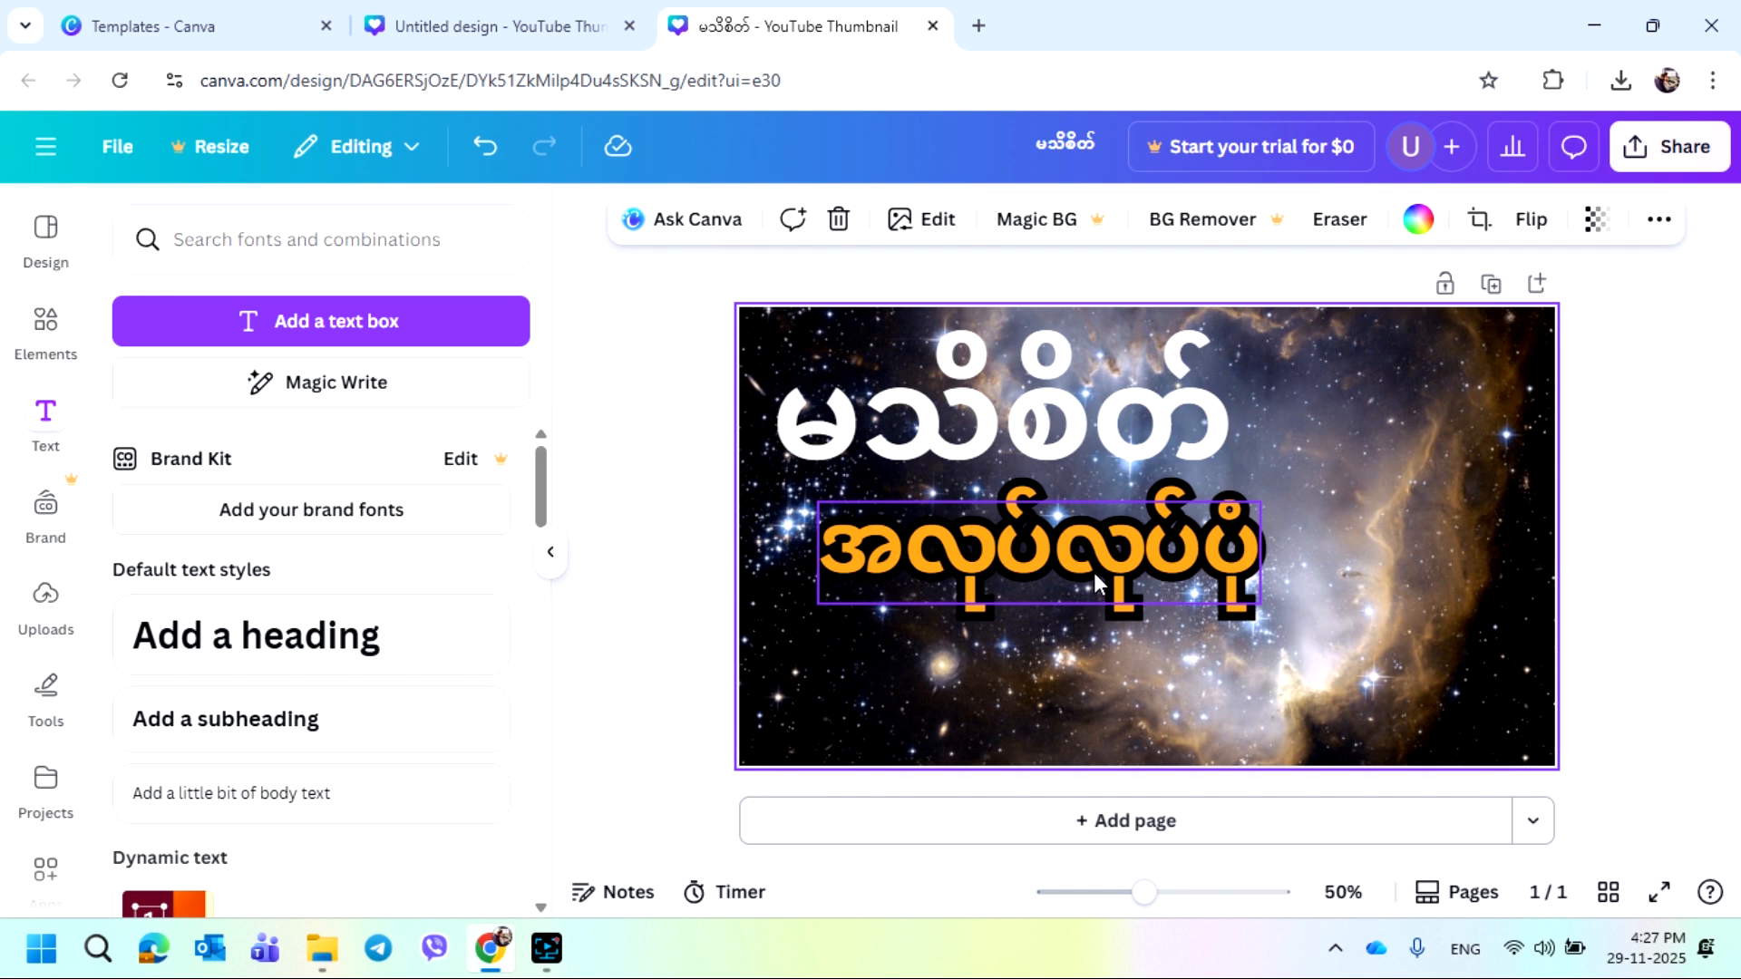
{"action": "left_click_drag", "start_coordinate": [1090, 566], "coordinate": [1053, 592]}
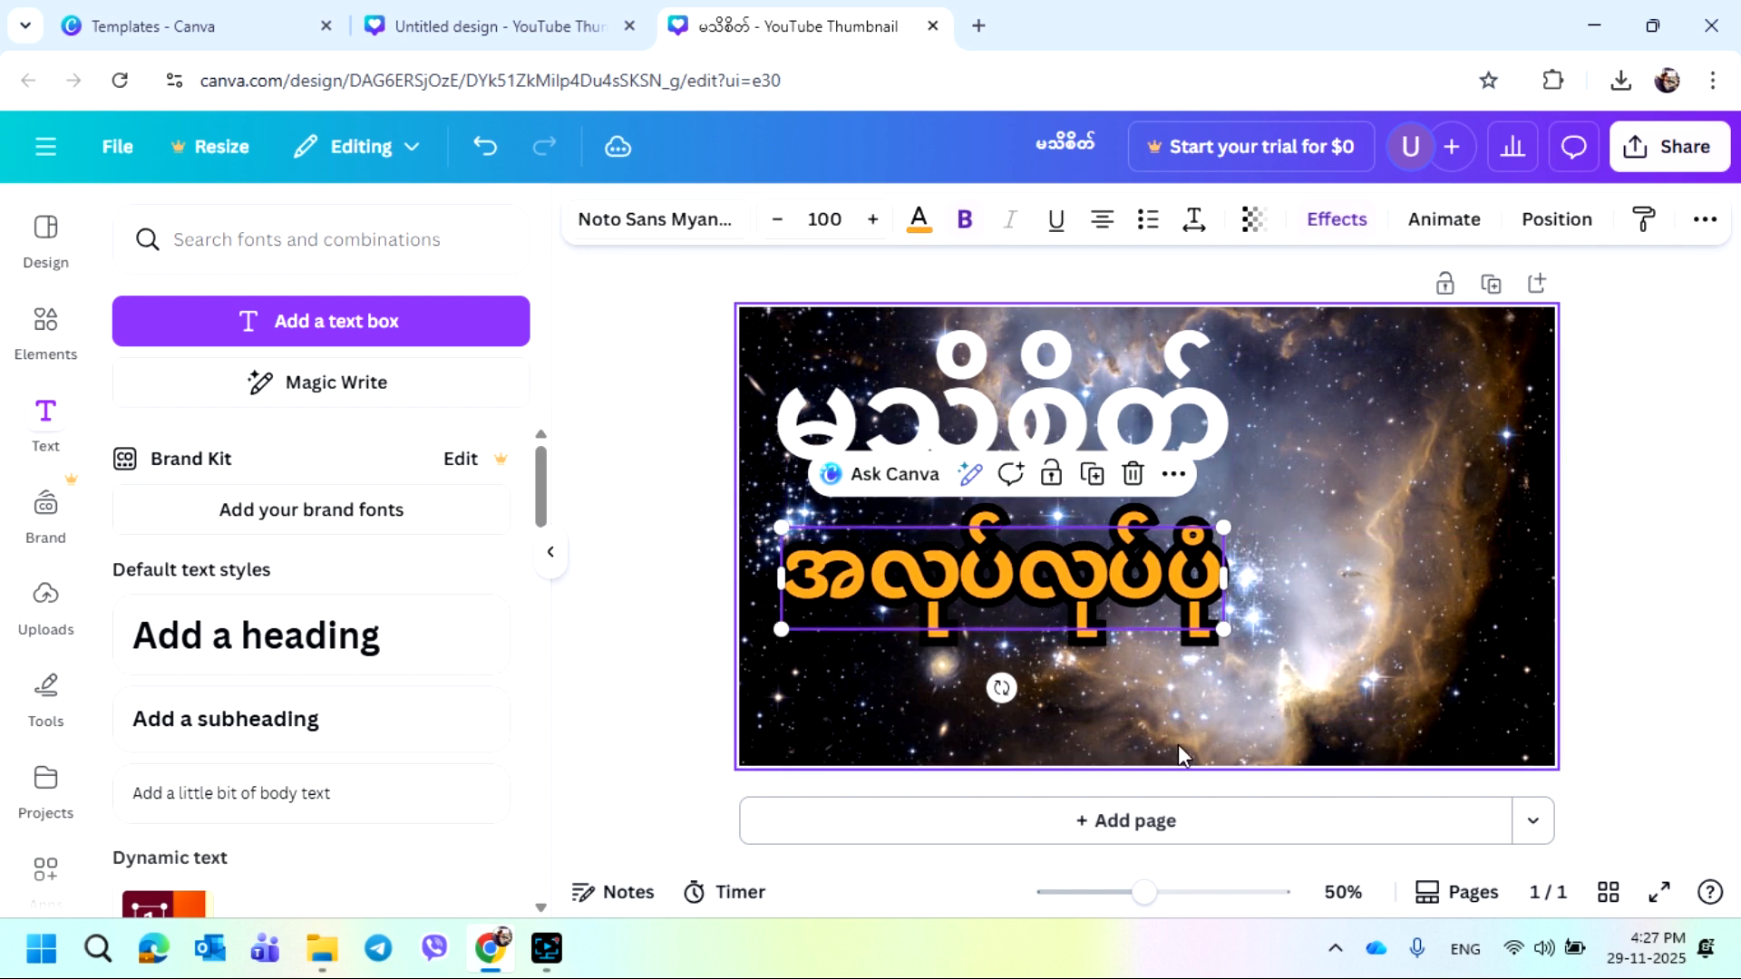
{"action": "left_click", "coordinate": [1336, 662]}
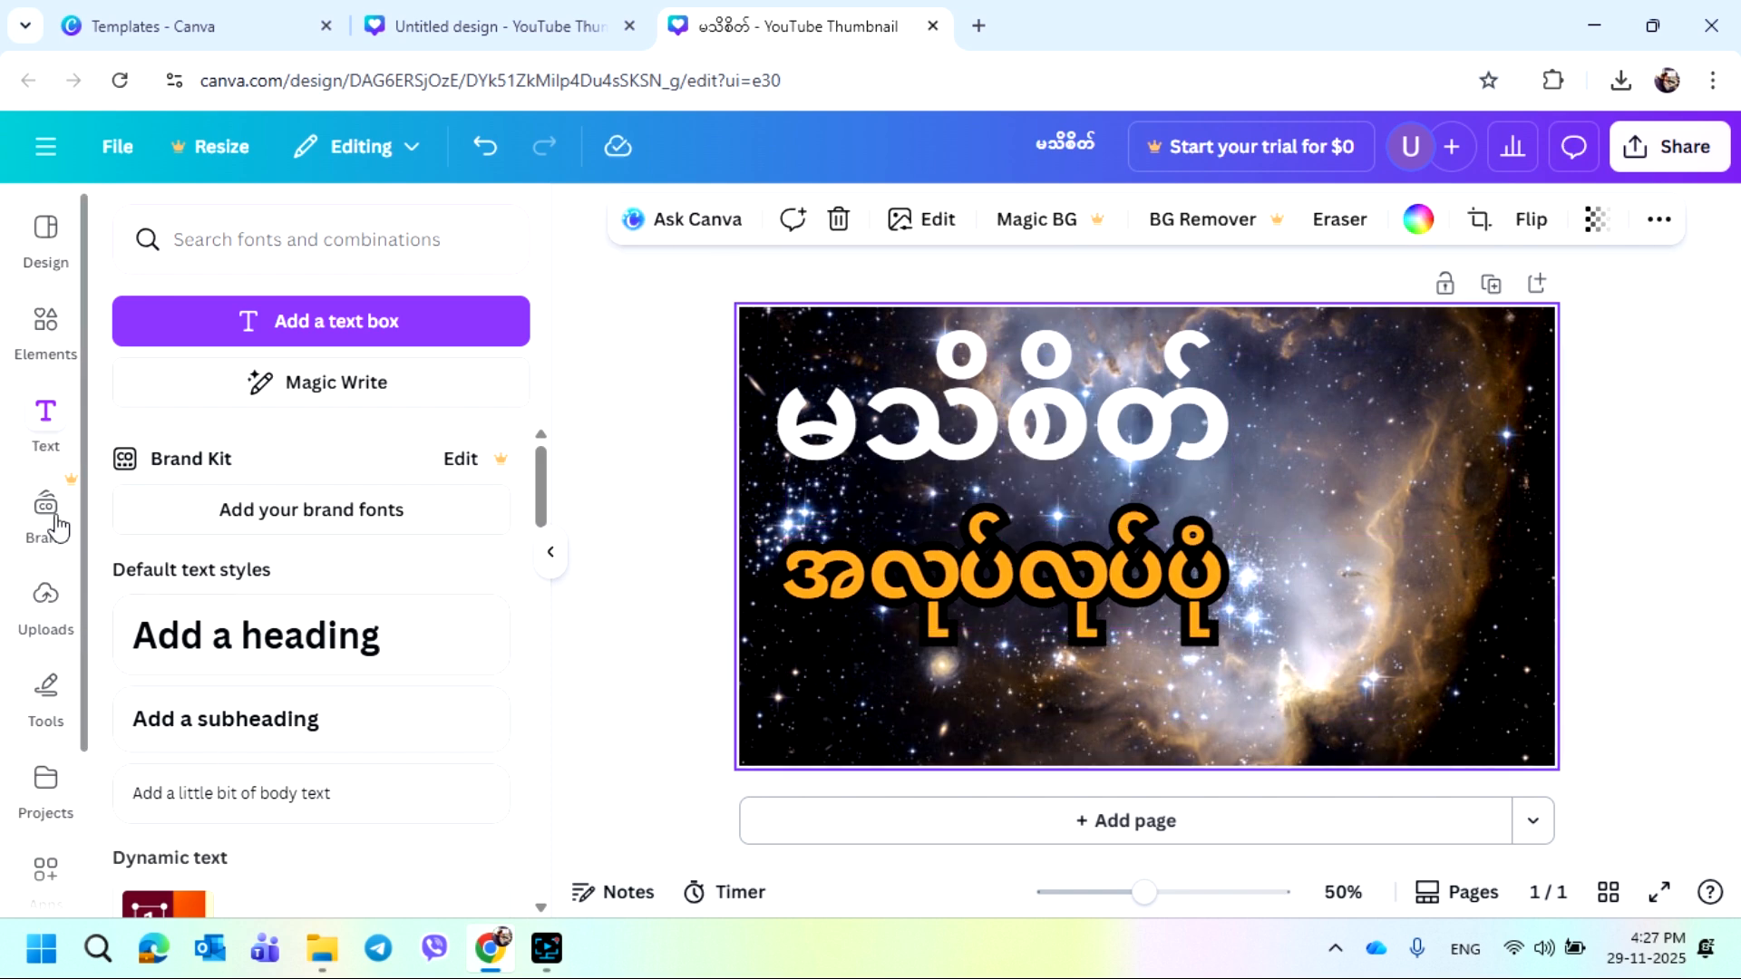
Insert the glowing head graphic from recently used Graphics and delete the extra copy placed at the right
{"action": "left_click", "coordinate": [43, 344]}
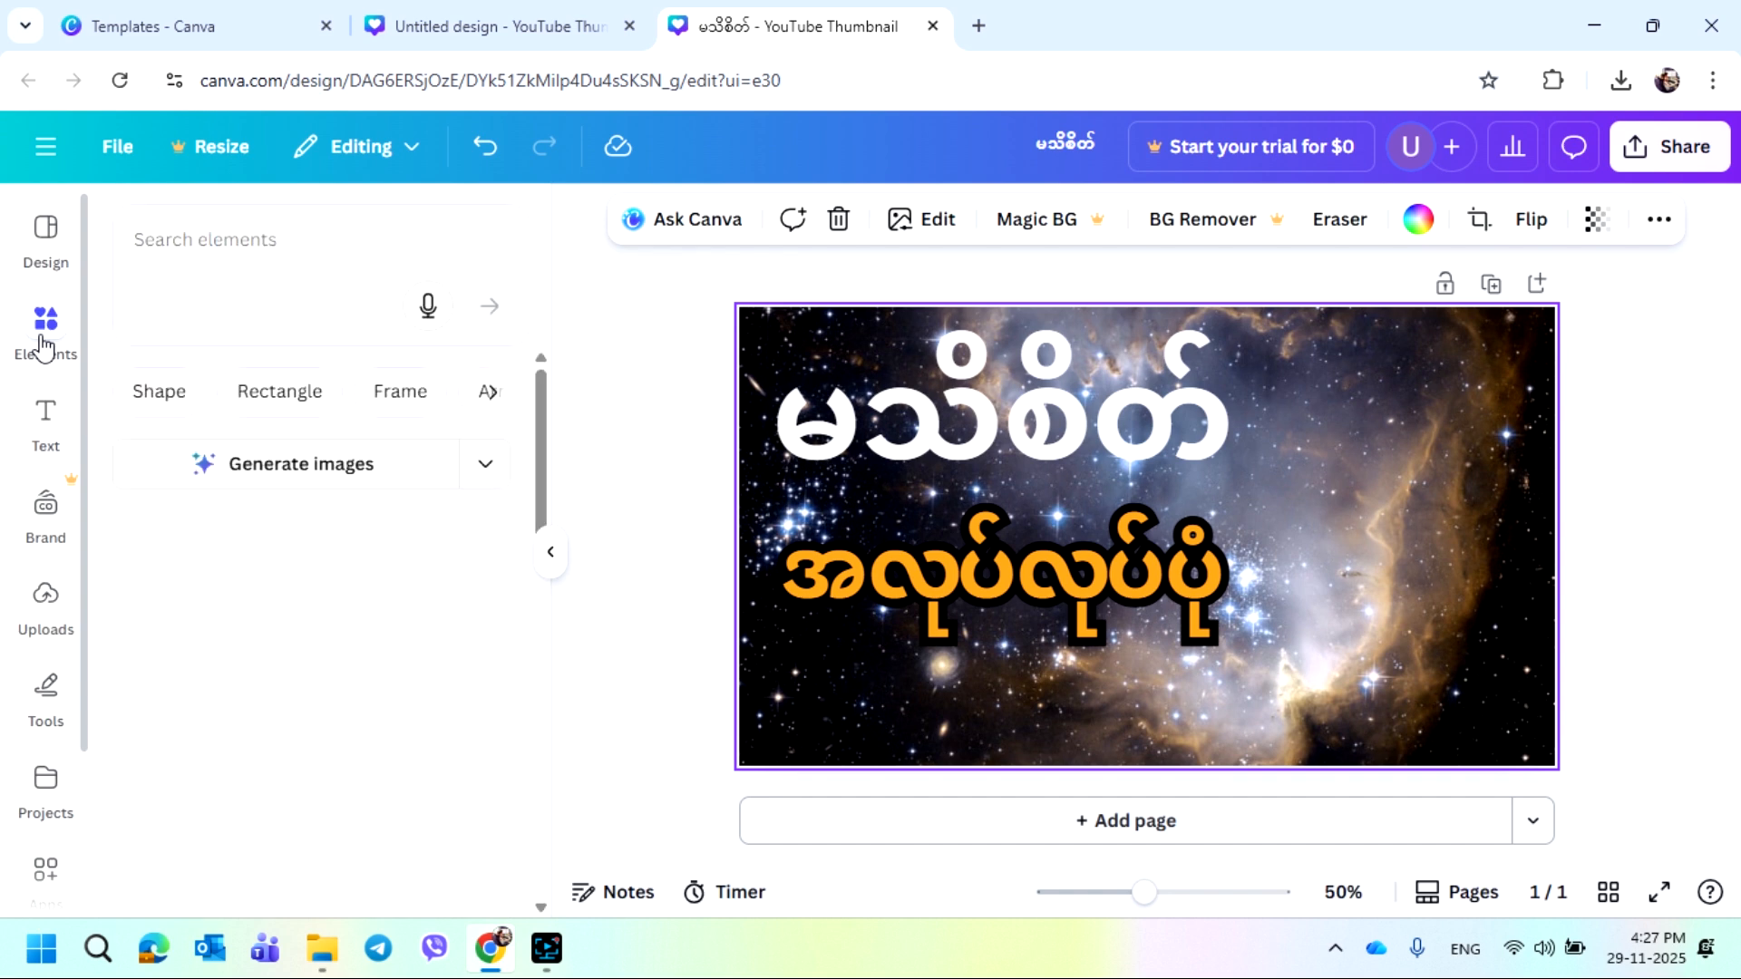
{"action": "scroll", "coordinate": [295, 591], "scroll_direction": "down", "scroll_amount": 2}
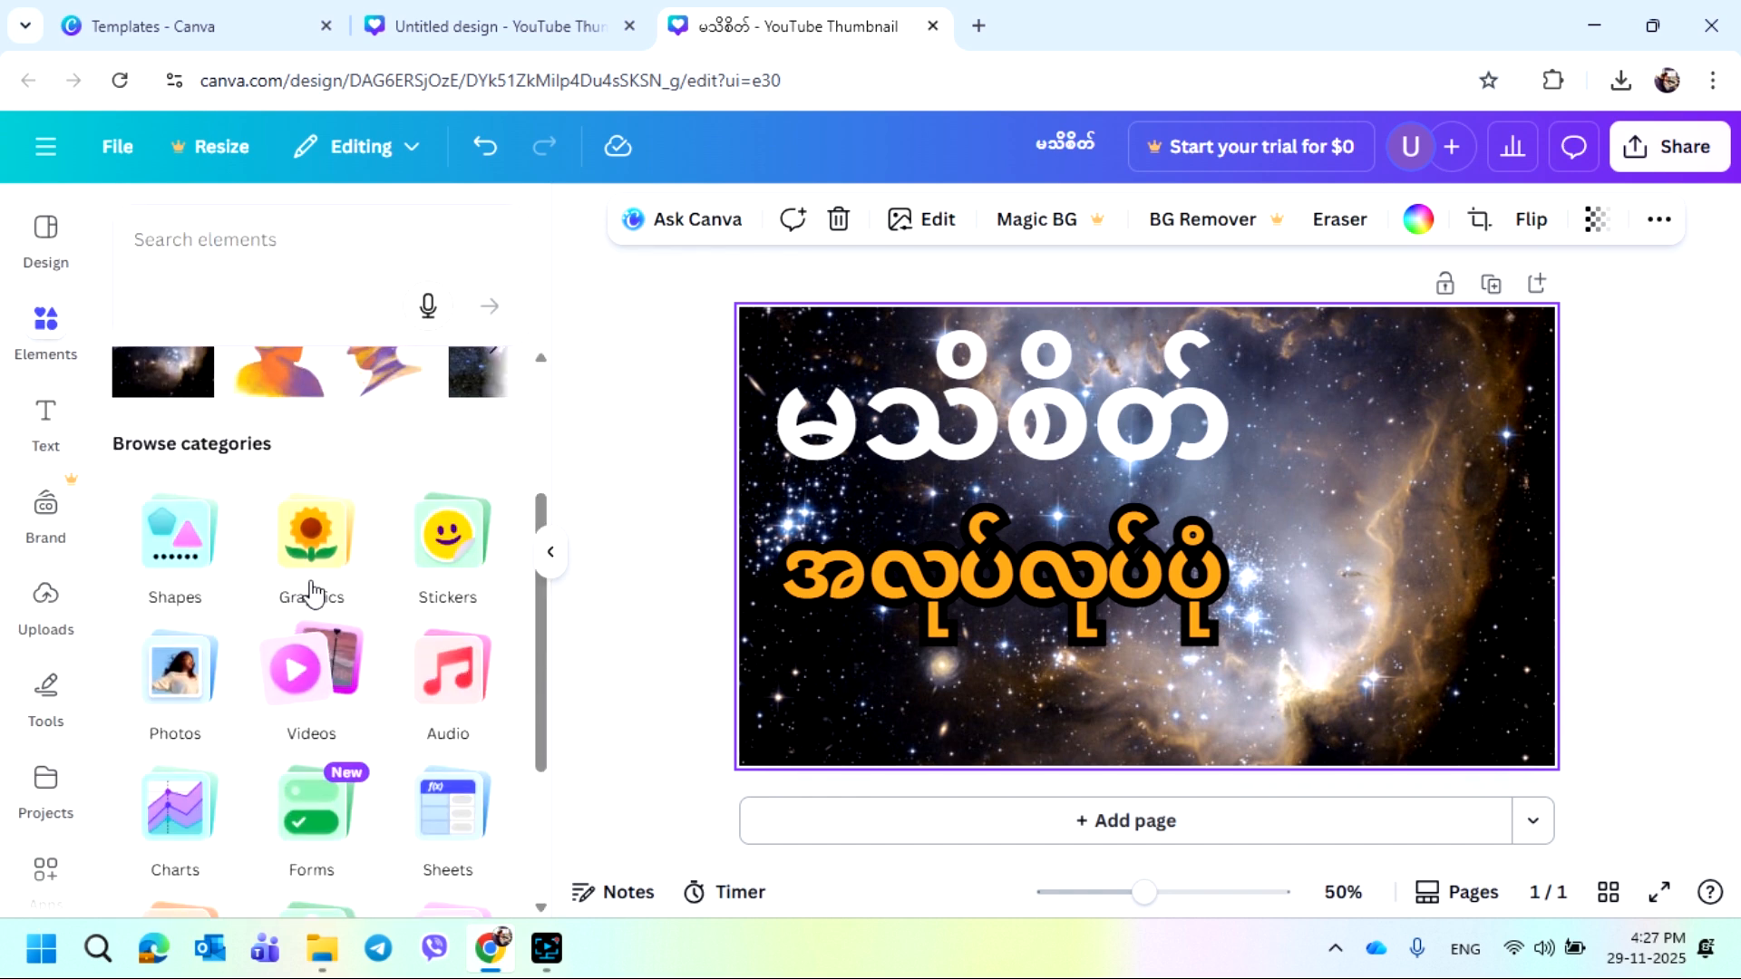
{"action": "left_click", "coordinate": [311, 591]}
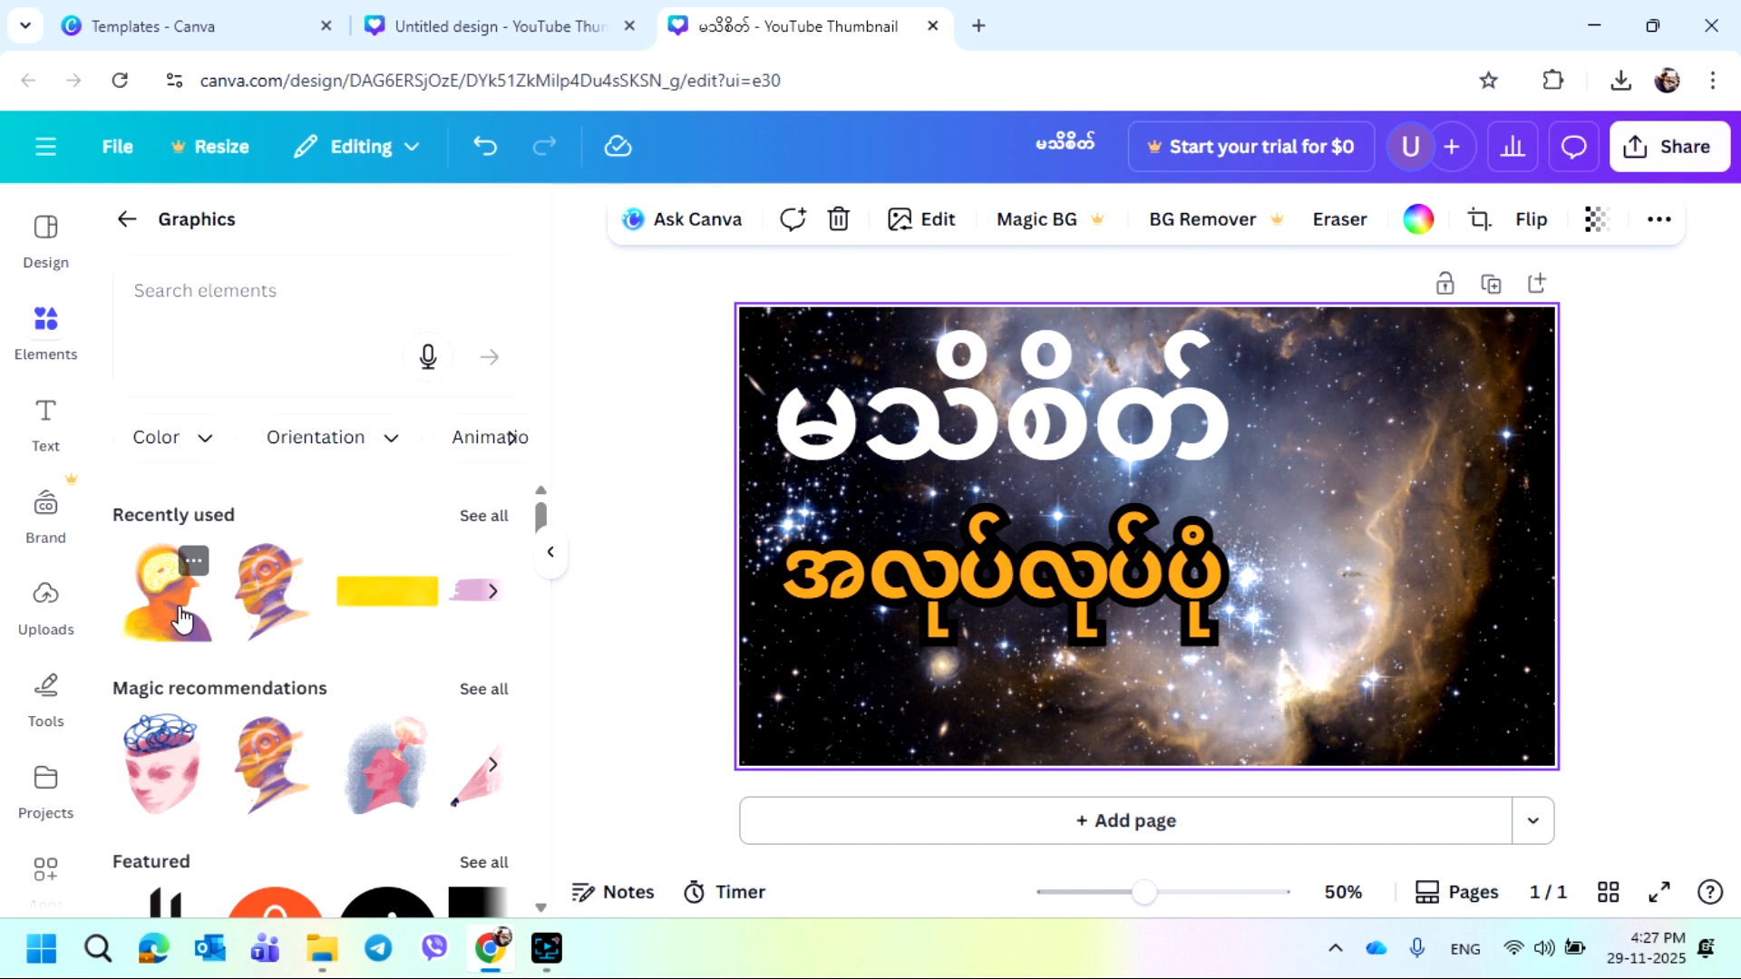
{"action": "left_click", "coordinate": [184, 619]}
{"action": "left_click_drag", "start_coordinate": [1168, 496], "coordinate": [1359, 487]}
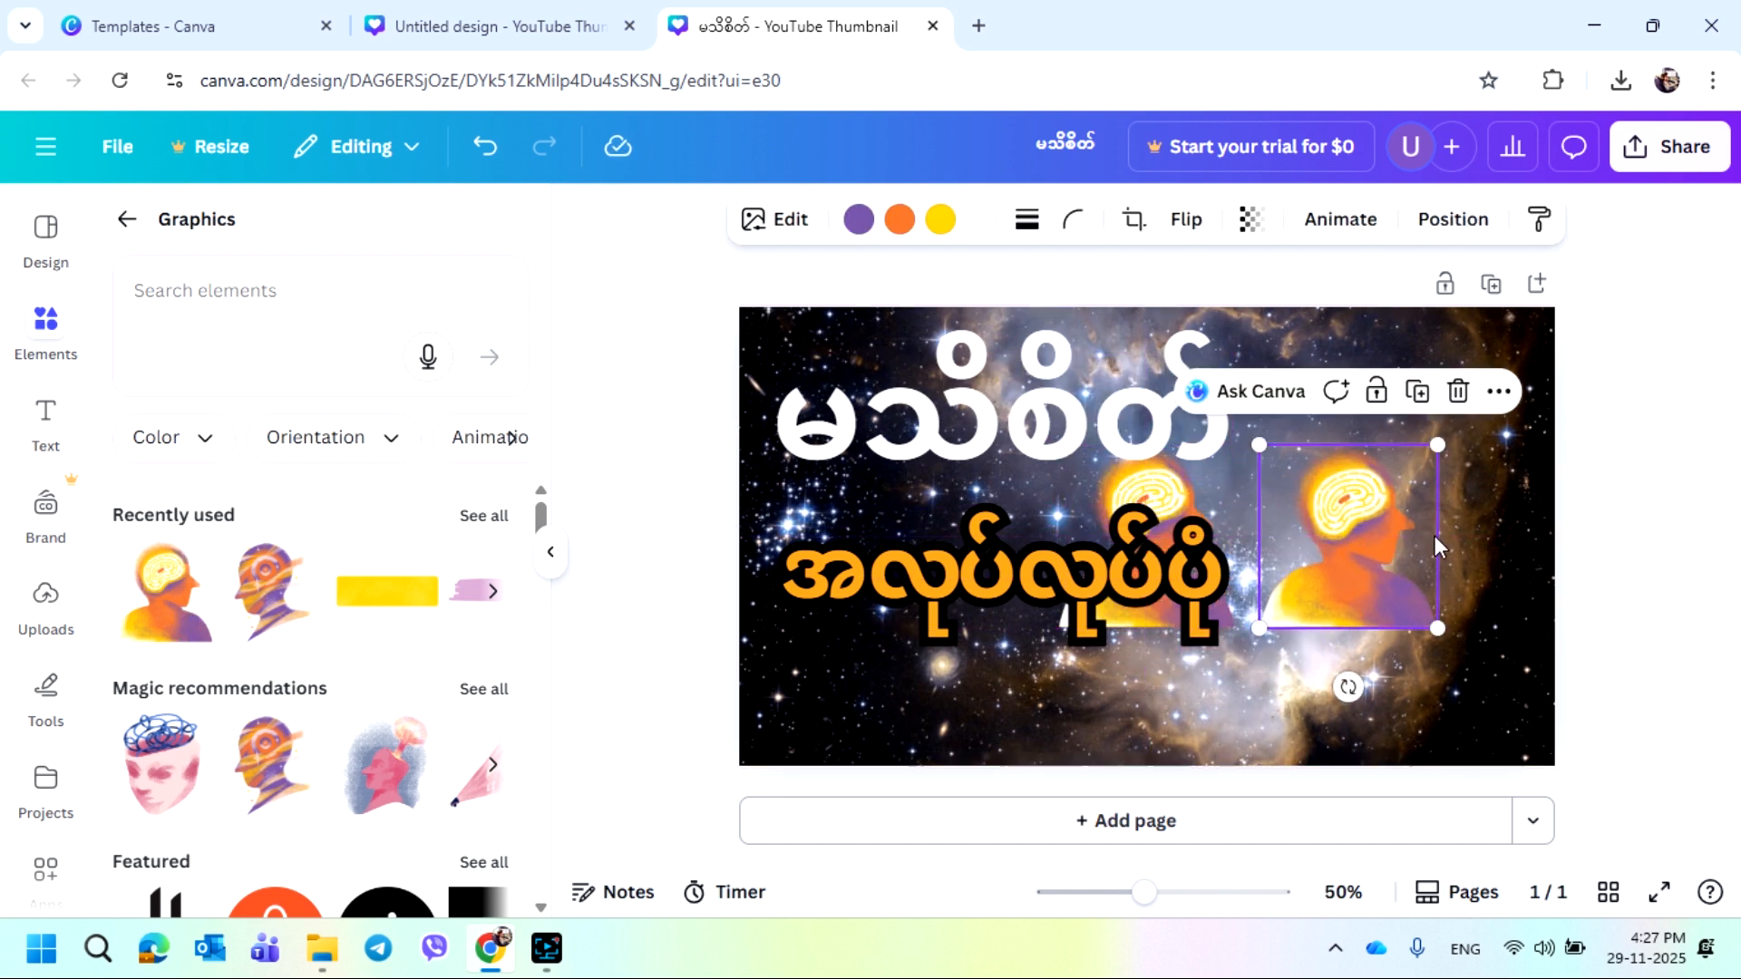
{"action": "left_click", "coordinate": [1457, 392]}
Move the subtitle text lower so the head graphic shows above it
{"action": "left_click", "coordinate": [1170, 519]}
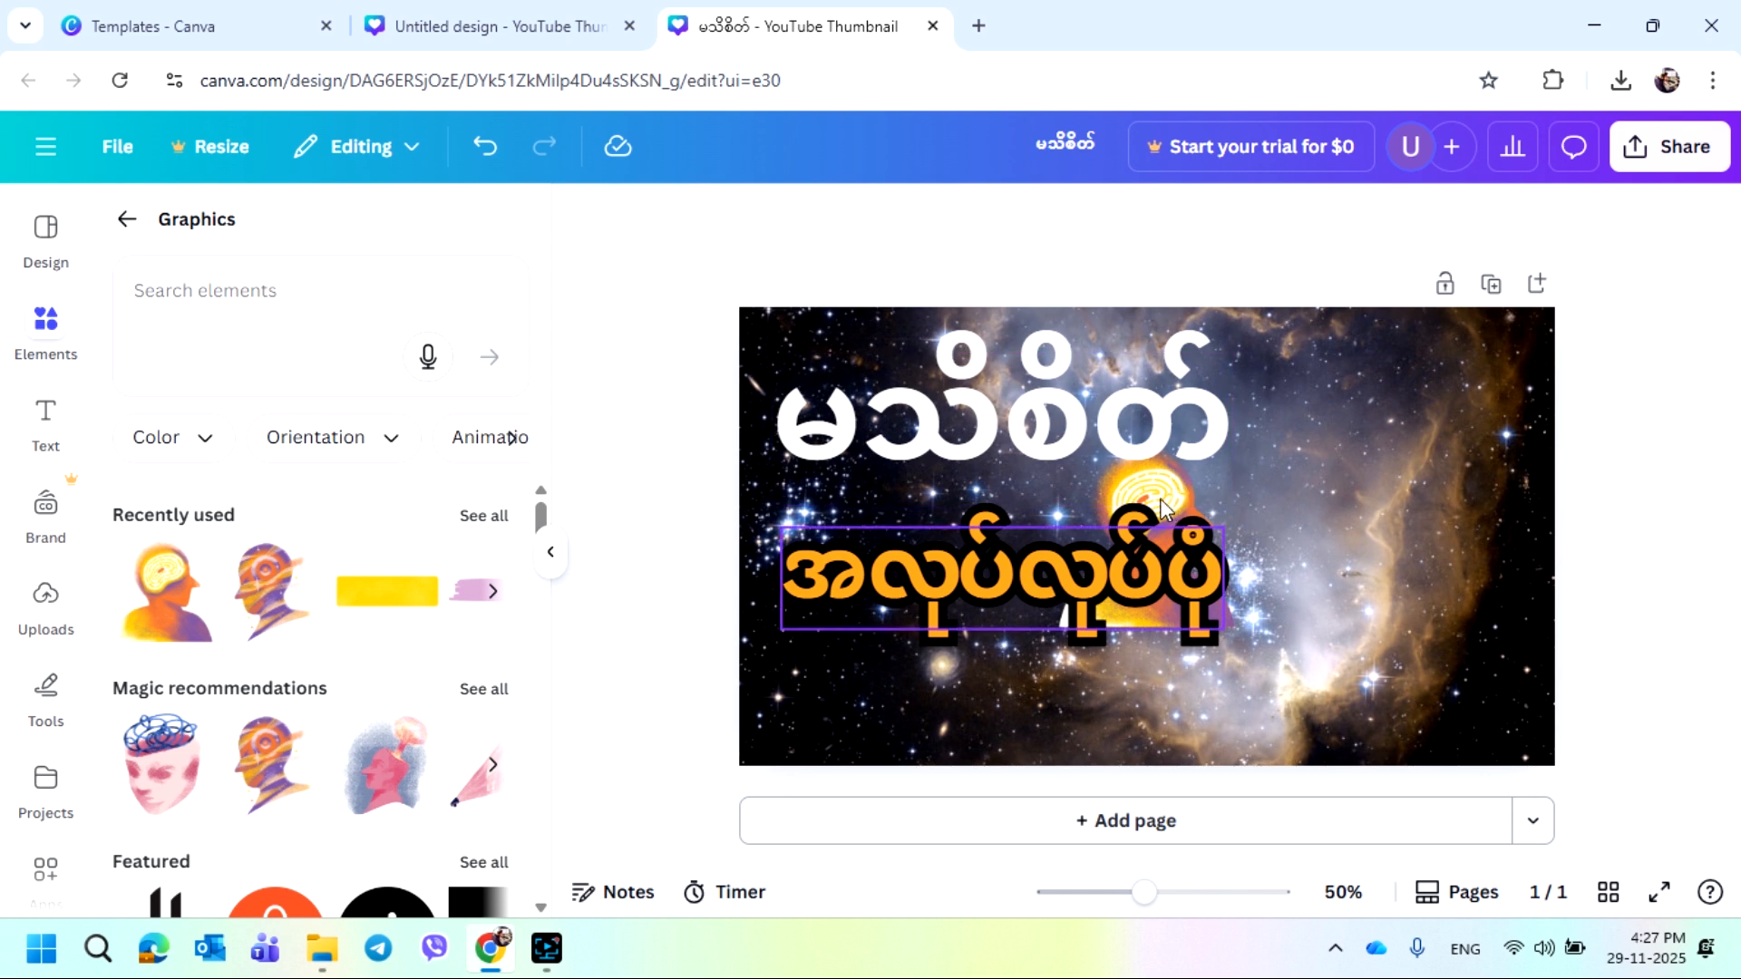
{"action": "left_click", "coordinate": [1179, 513]}
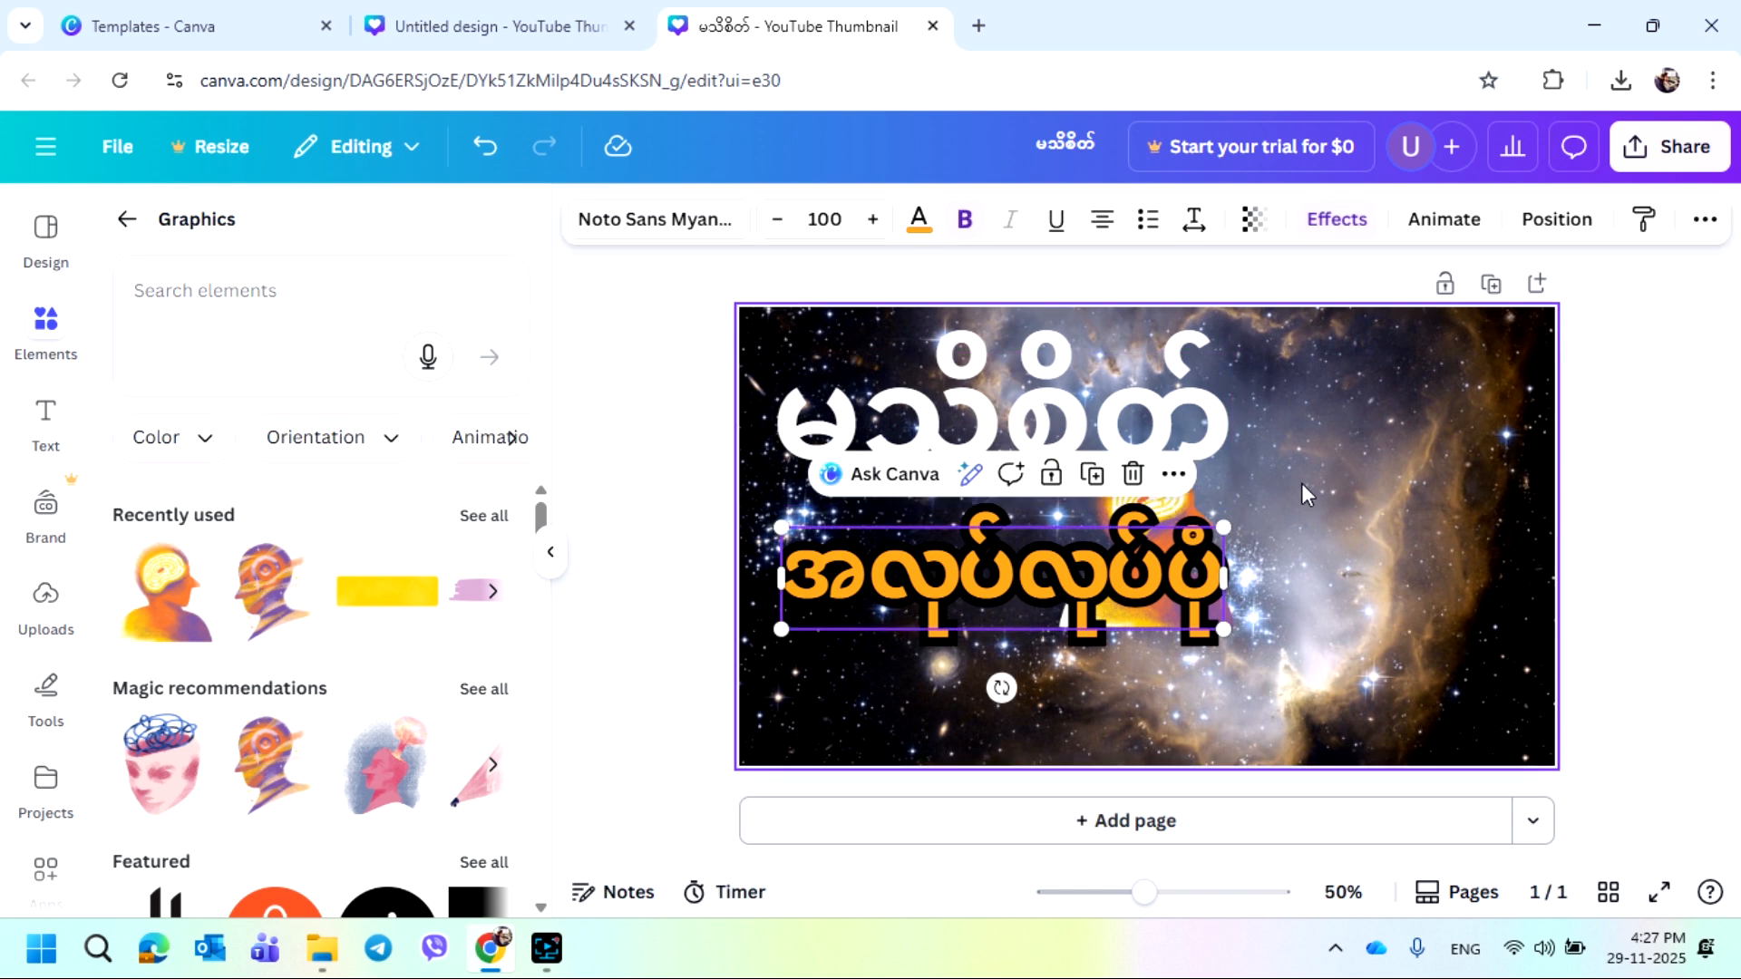
{"action": "left_click", "coordinate": [1167, 512]}
{"action": "left_click", "coordinate": [1170, 508]}
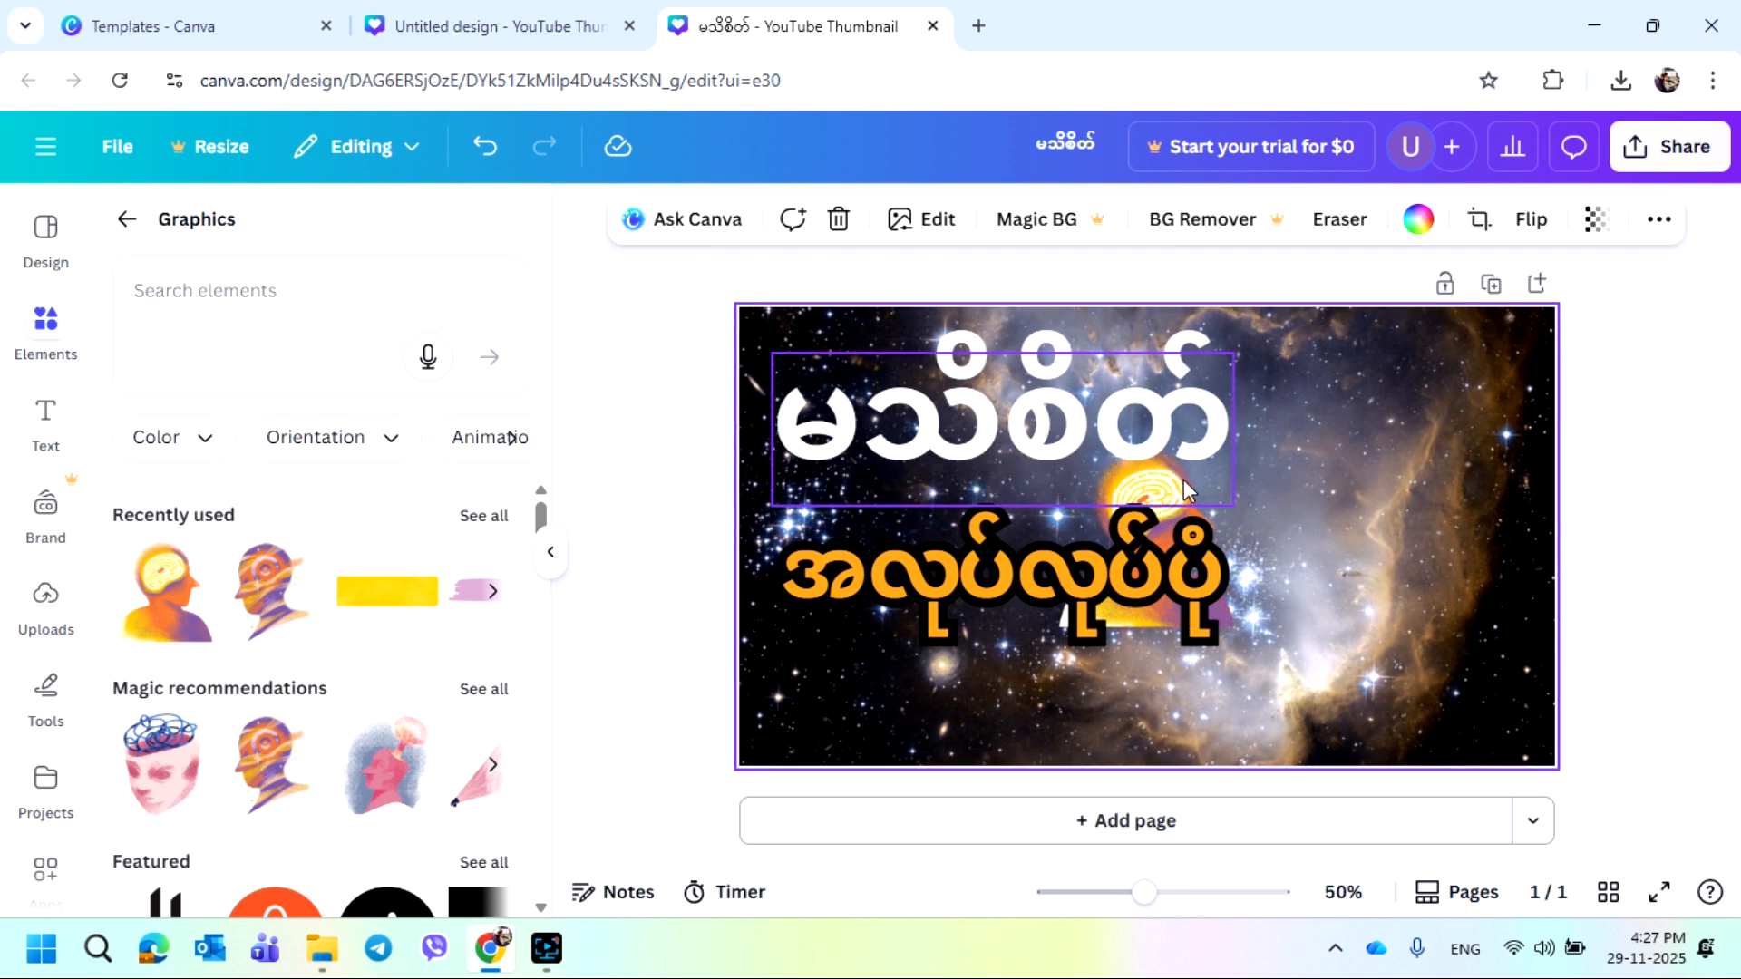
{"action": "left_click", "coordinate": [1166, 501]}
{"action": "left_click", "coordinate": [1130, 509]}
{"action": "left_click", "coordinate": [1122, 509]}
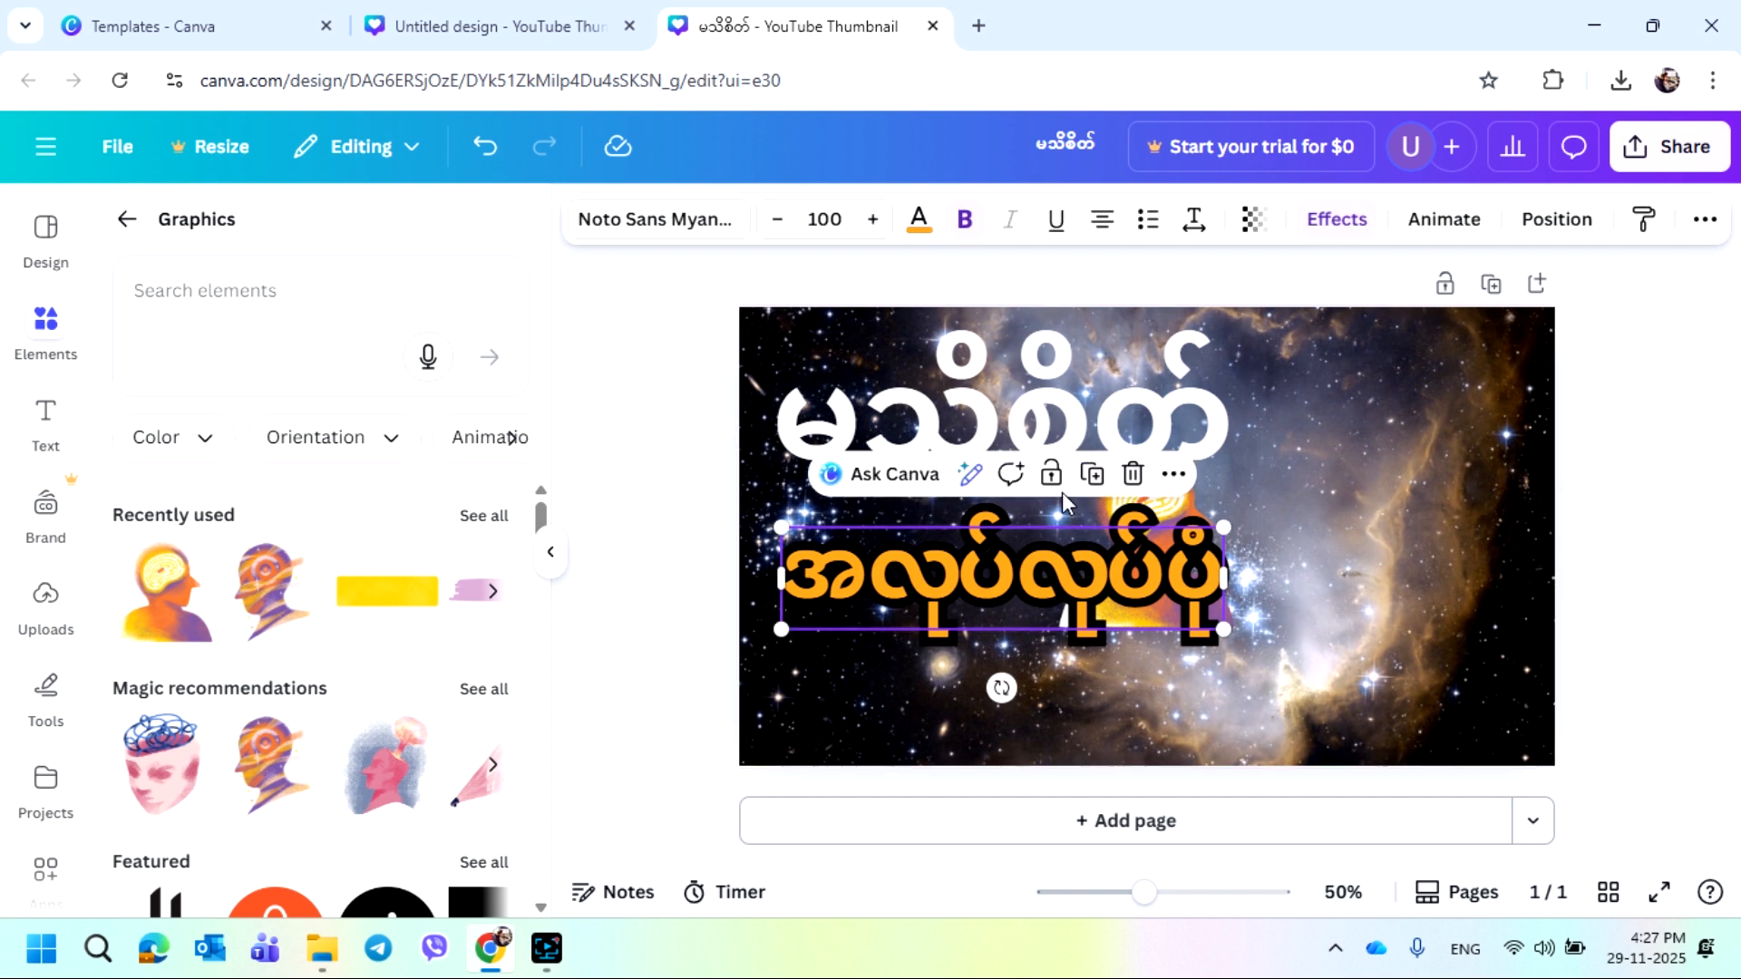
{"action": "left_click_drag", "start_coordinate": [1134, 574], "coordinate": [1146, 643]}
{"action": "left_click", "coordinate": [1156, 498]}
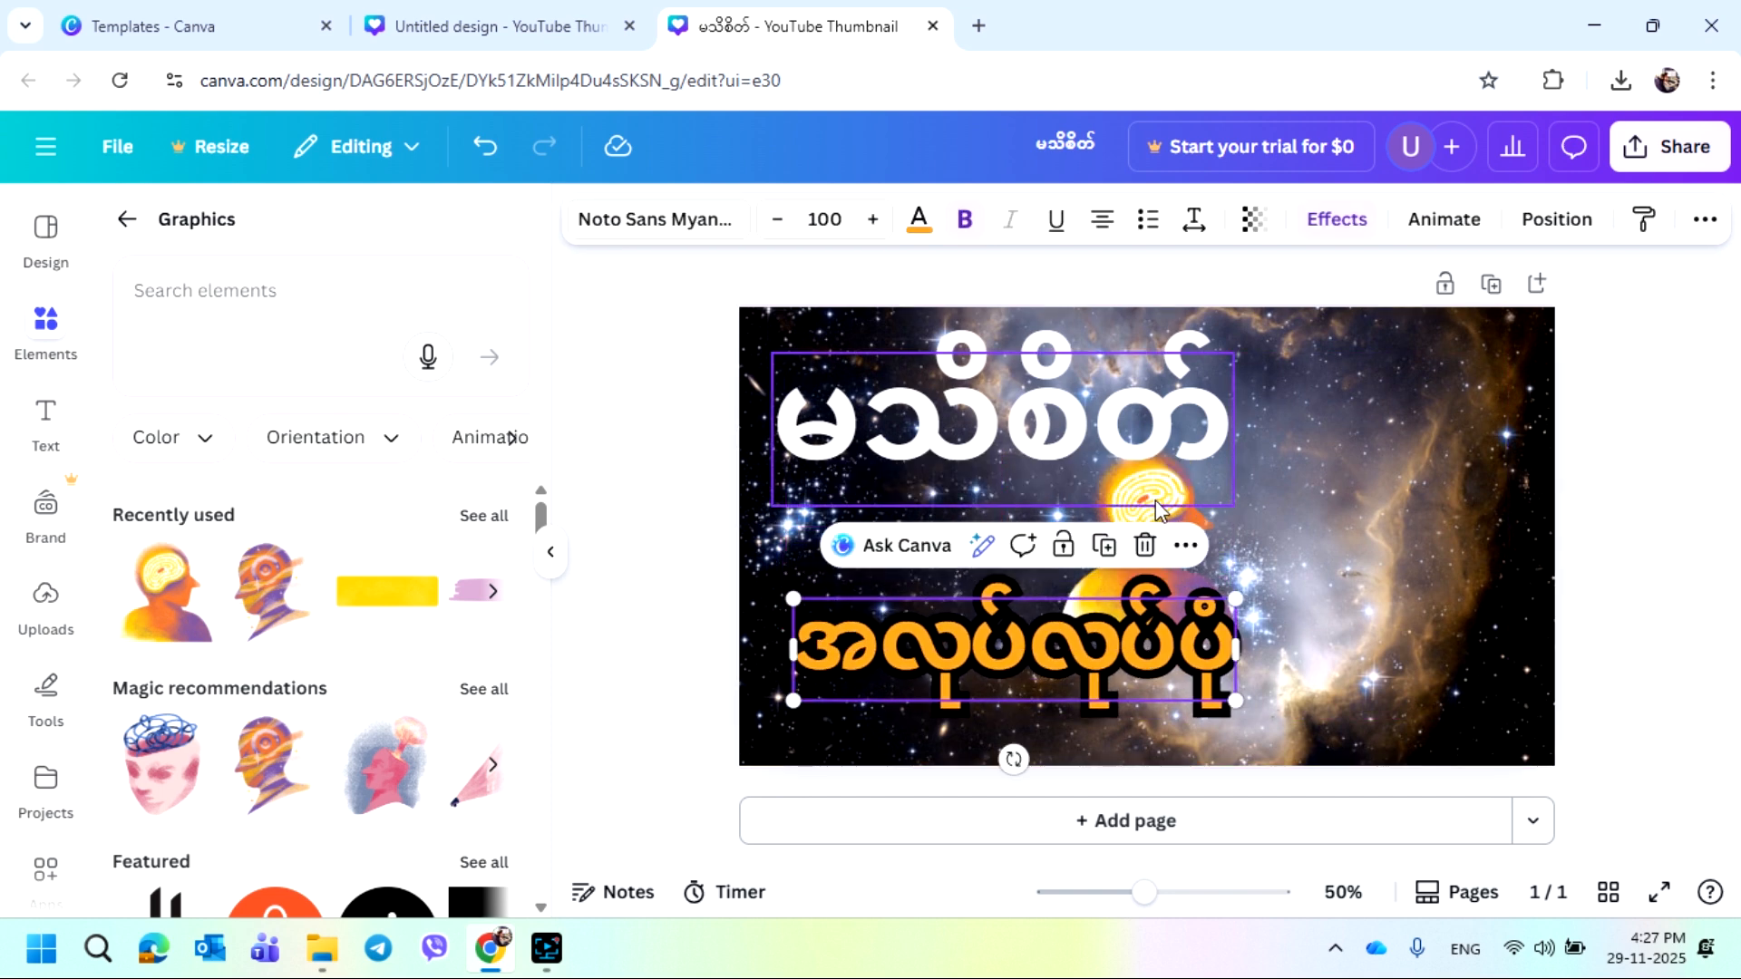
{"action": "left_click", "coordinate": [1177, 574]}
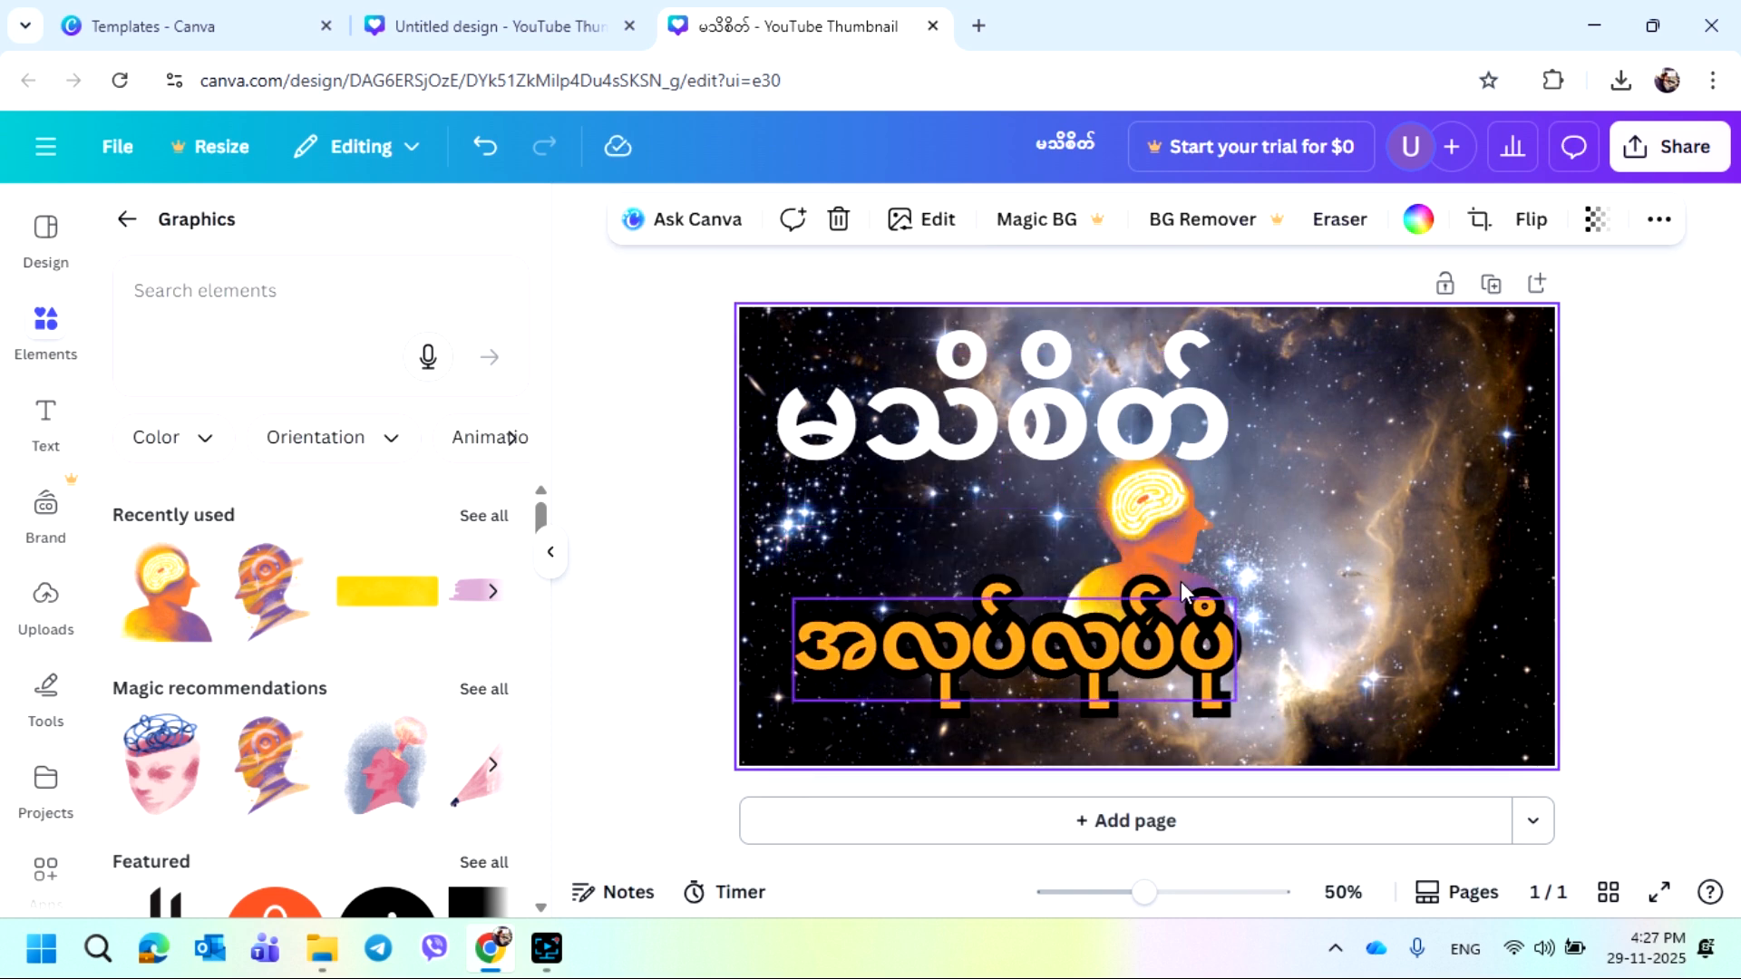
{"action": "left_click", "coordinate": [1172, 542]}
{"action": "left_click", "coordinate": [1173, 562]}
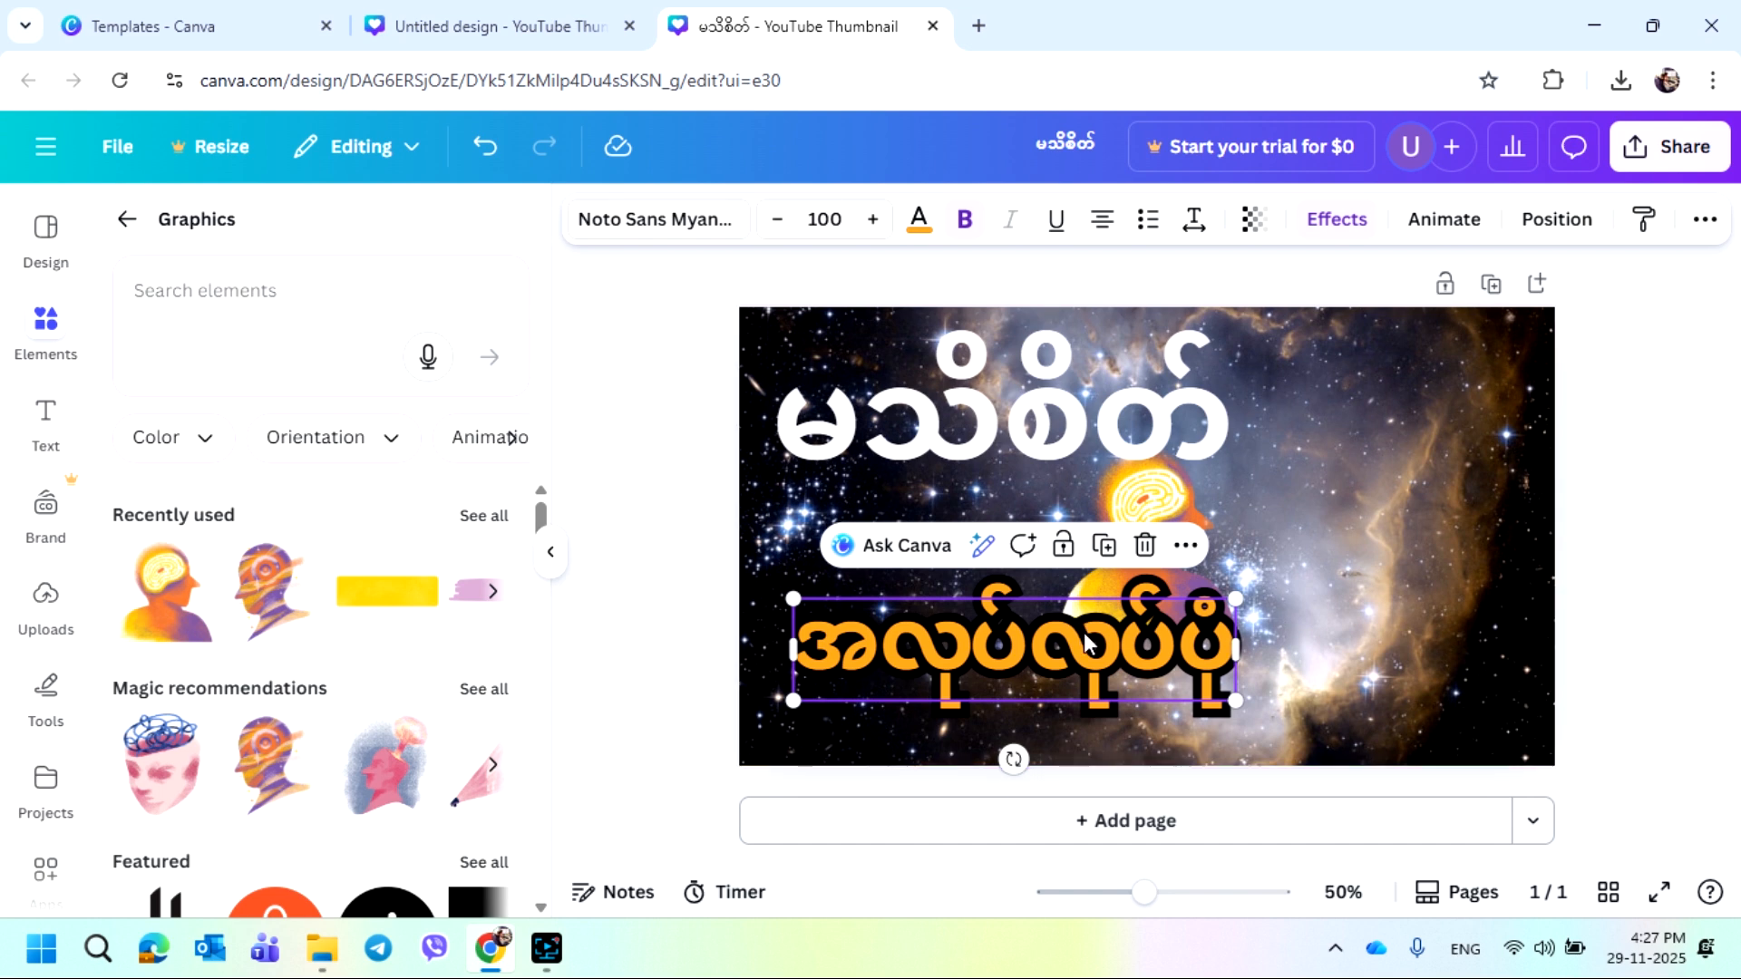
Move the head graphic to the right of the subtitle and enlarge it to fill the lower-right corner of the thumbnail
{"action": "left_click_drag", "start_coordinate": [1091, 645], "coordinate": [1117, 739]}
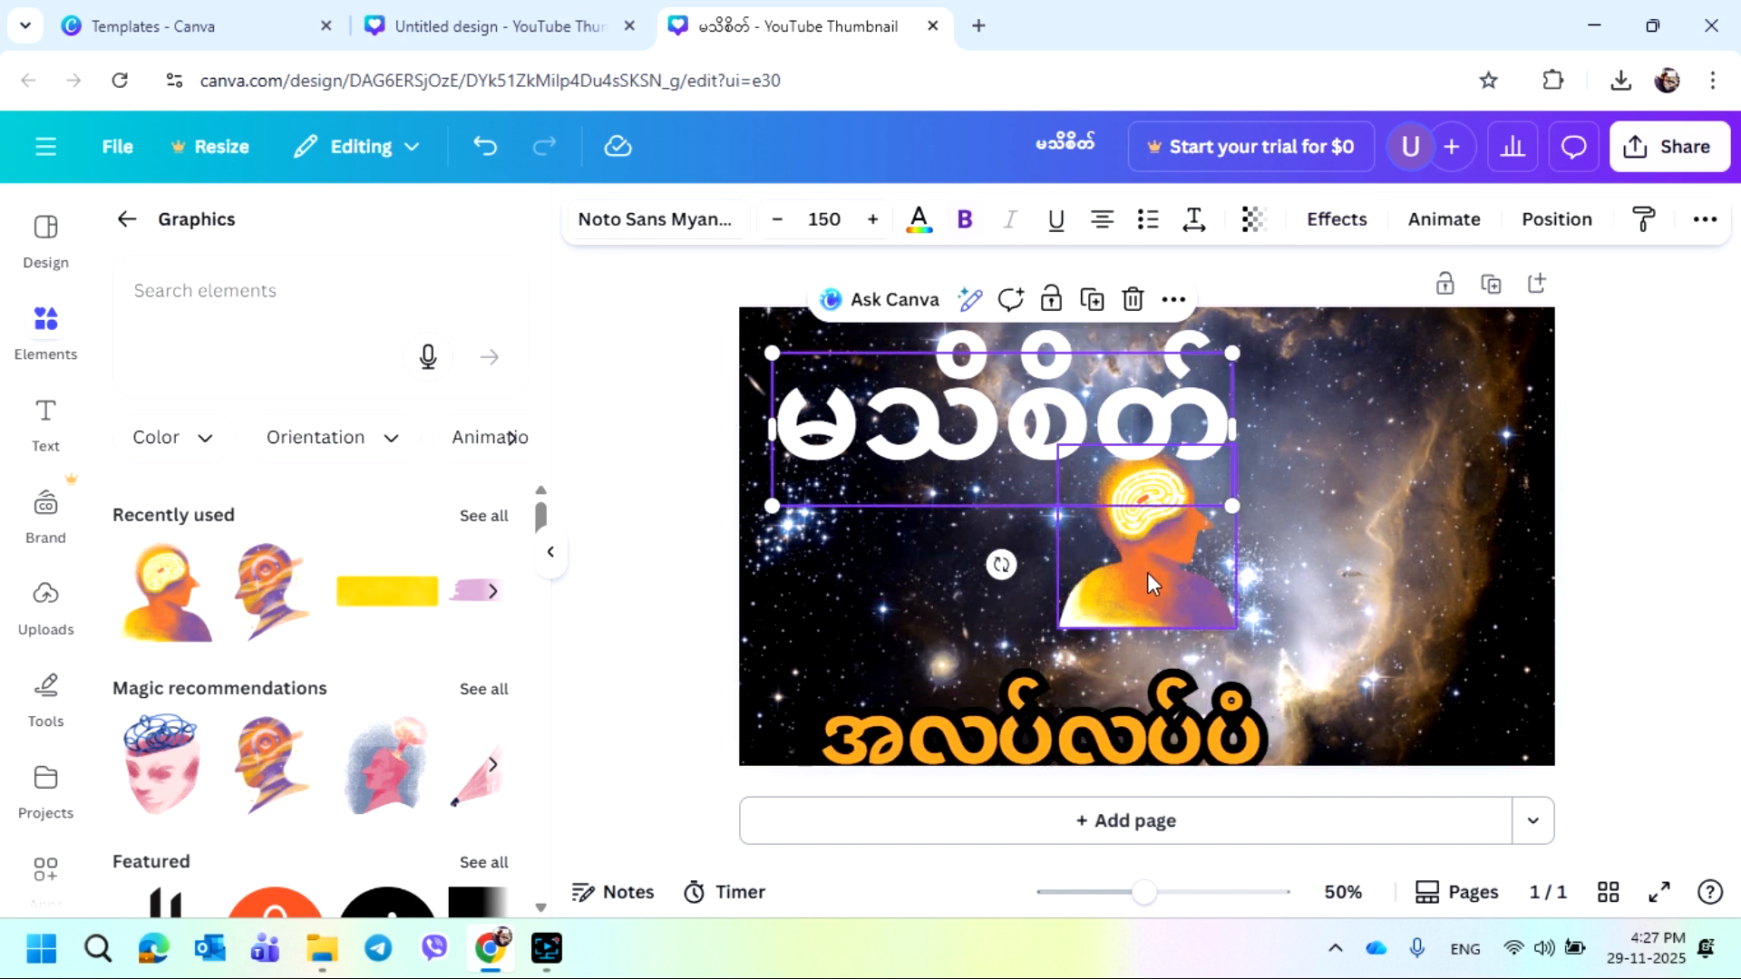
{"action": "left_click_drag", "start_coordinate": [1147, 573], "coordinate": [1351, 568]}
{"action": "left_click_drag", "start_coordinate": [1185, 719], "coordinate": [1155, 564]}
{"action": "left_click", "coordinate": [1335, 601]}
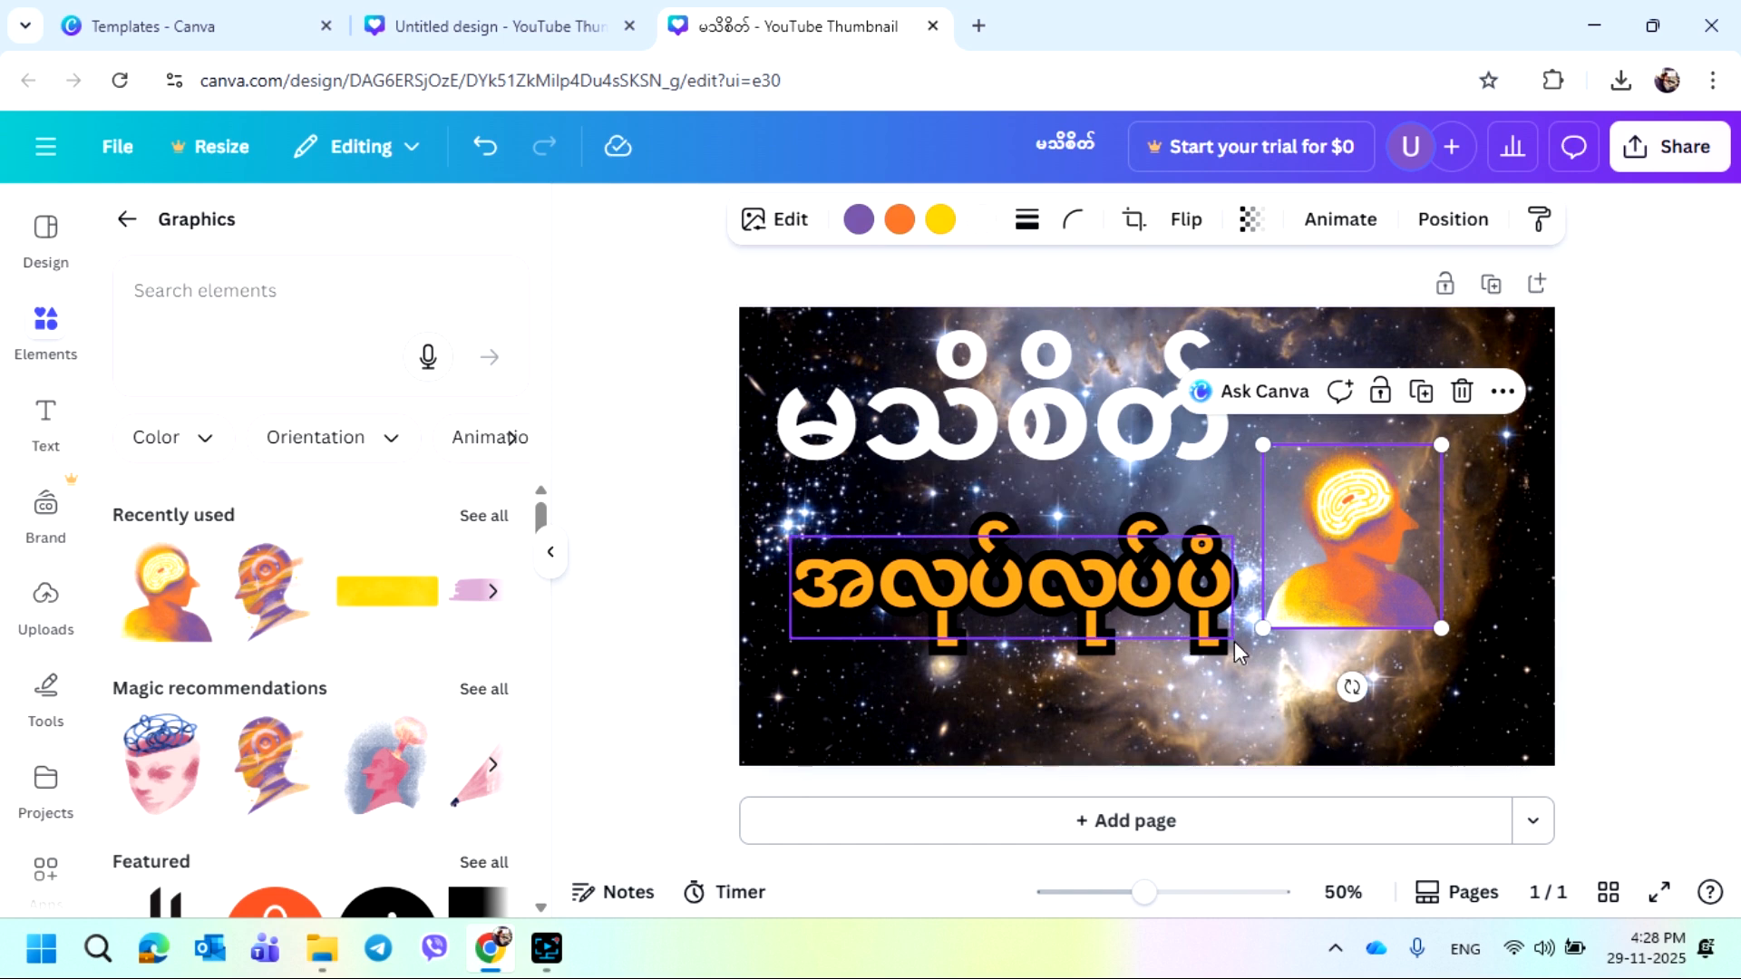
{"action": "left_click_drag", "start_coordinate": [1263, 627], "coordinate": [1209, 827]}
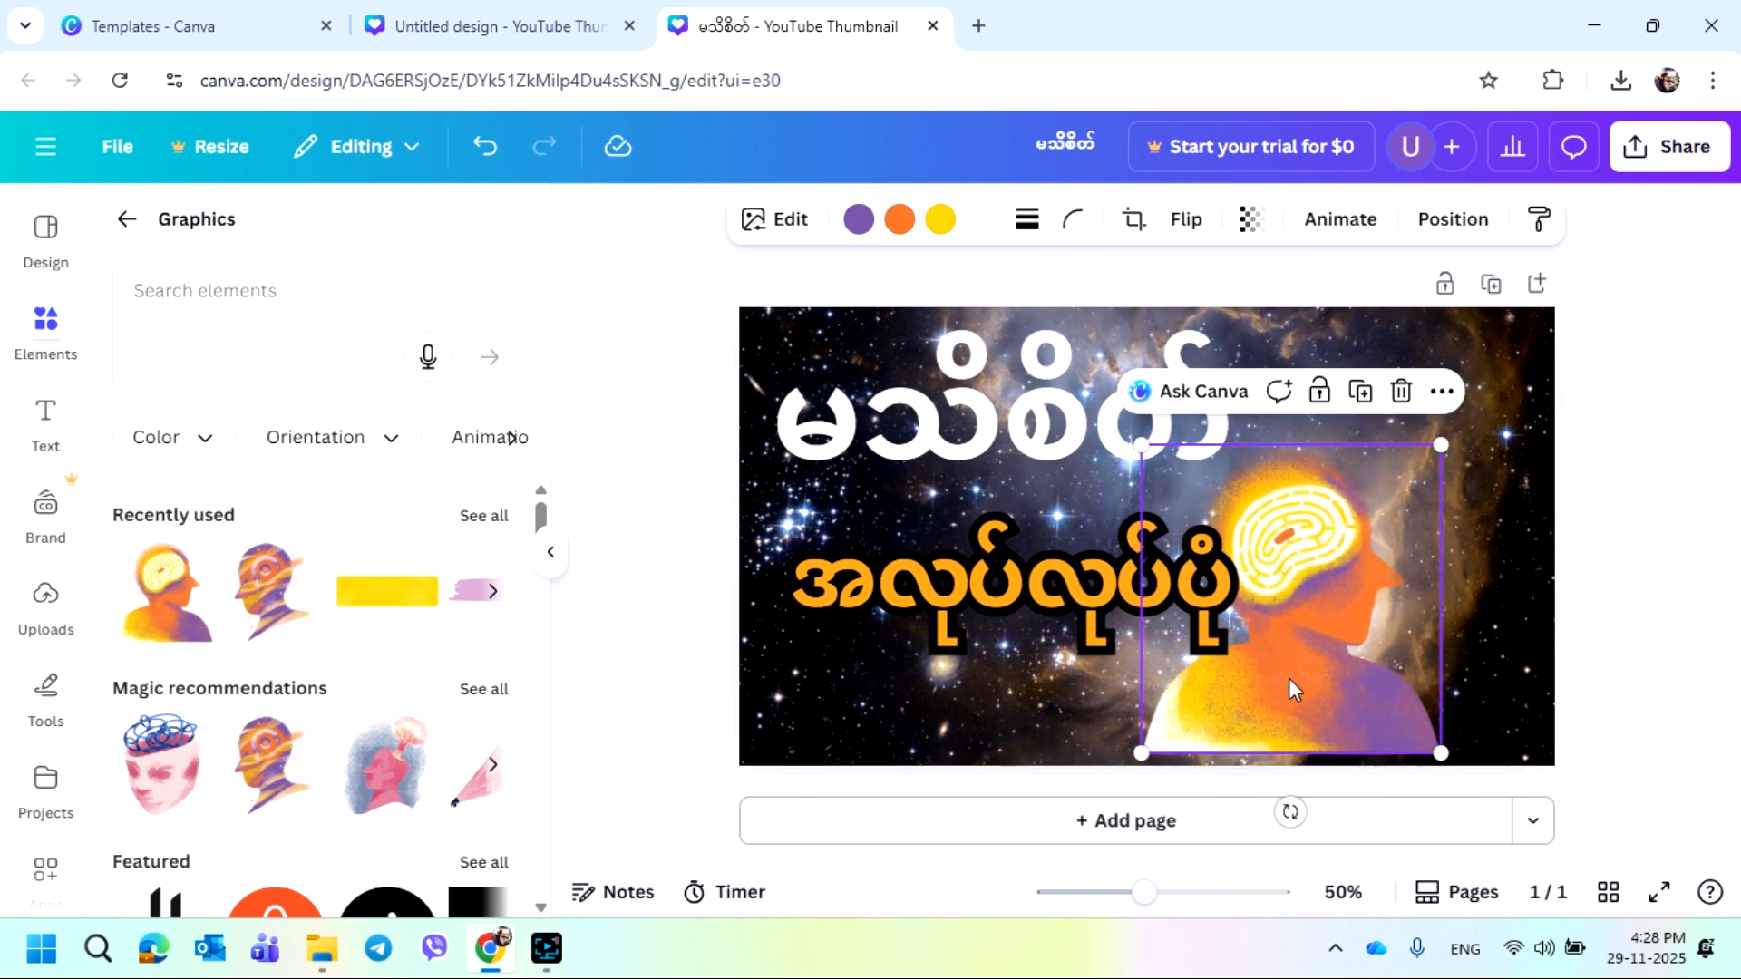
{"action": "left_click_drag", "start_coordinate": [1291, 680], "coordinate": [1315, 595]}
{"action": "left_click_drag", "start_coordinate": [1167, 662], "coordinate": [1128, 702]}
{"action": "left_click_drag", "start_coordinate": [1305, 661], "coordinate": [1355, 722]}
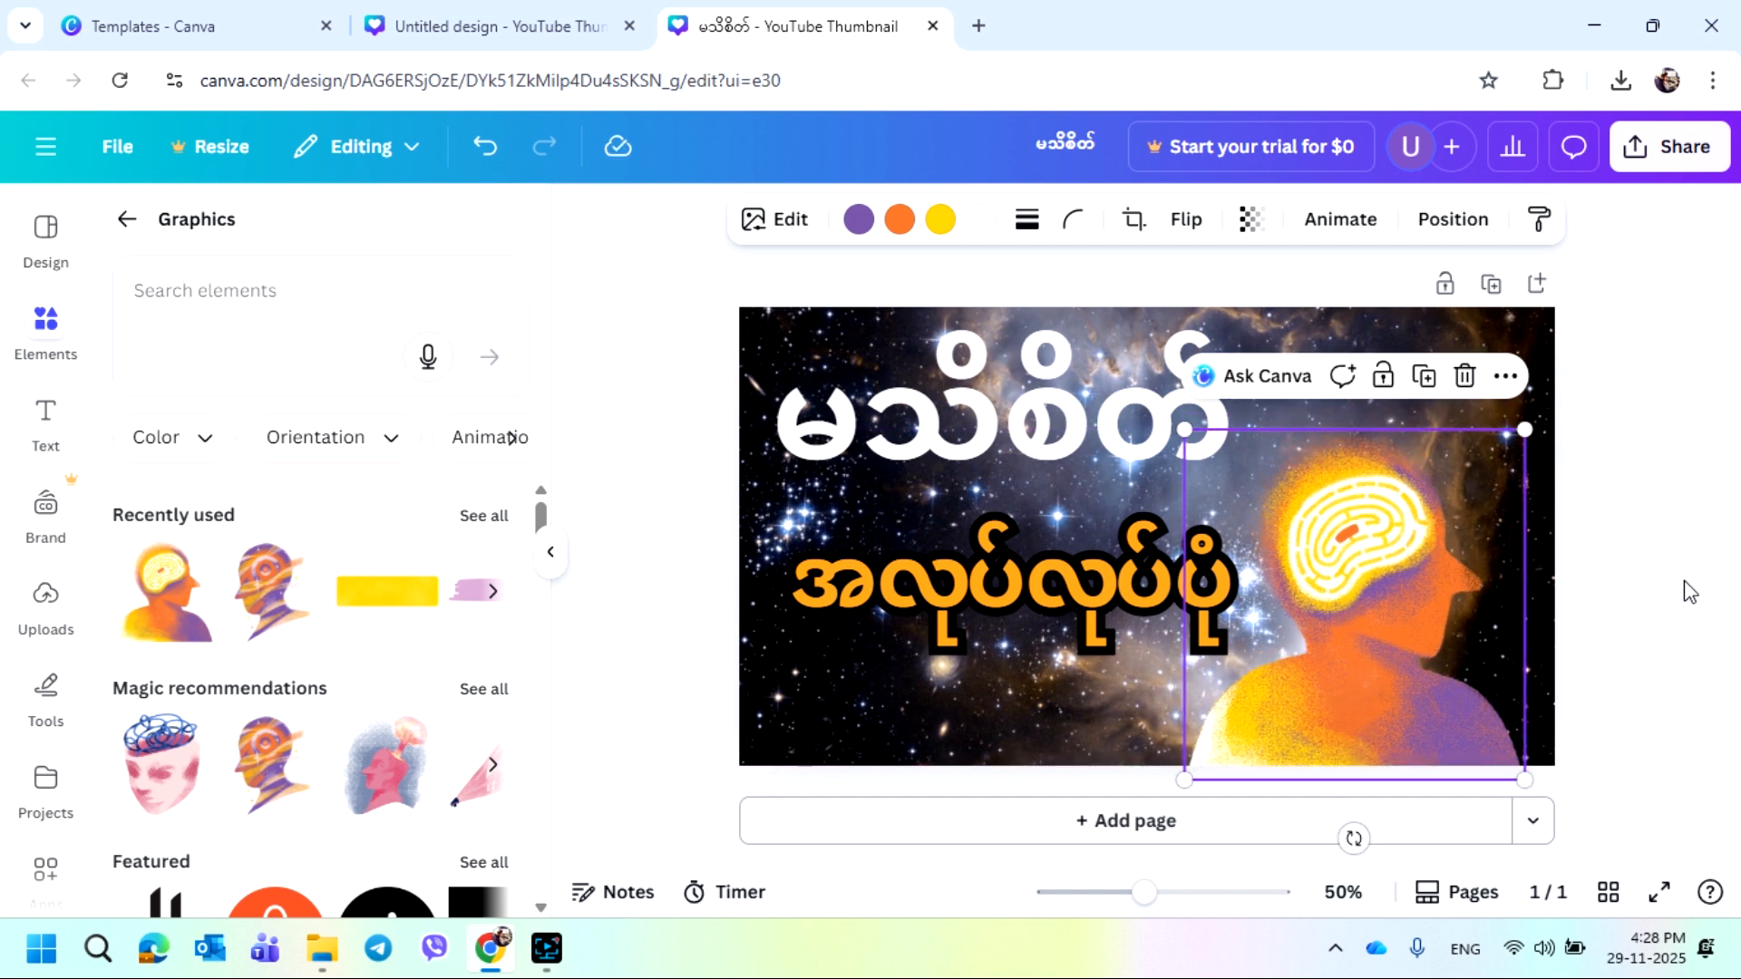
Send the head graphic to the back layer and nudge it slightly to the right
{"action": "right_click", "coordinate": [1421, 645]}
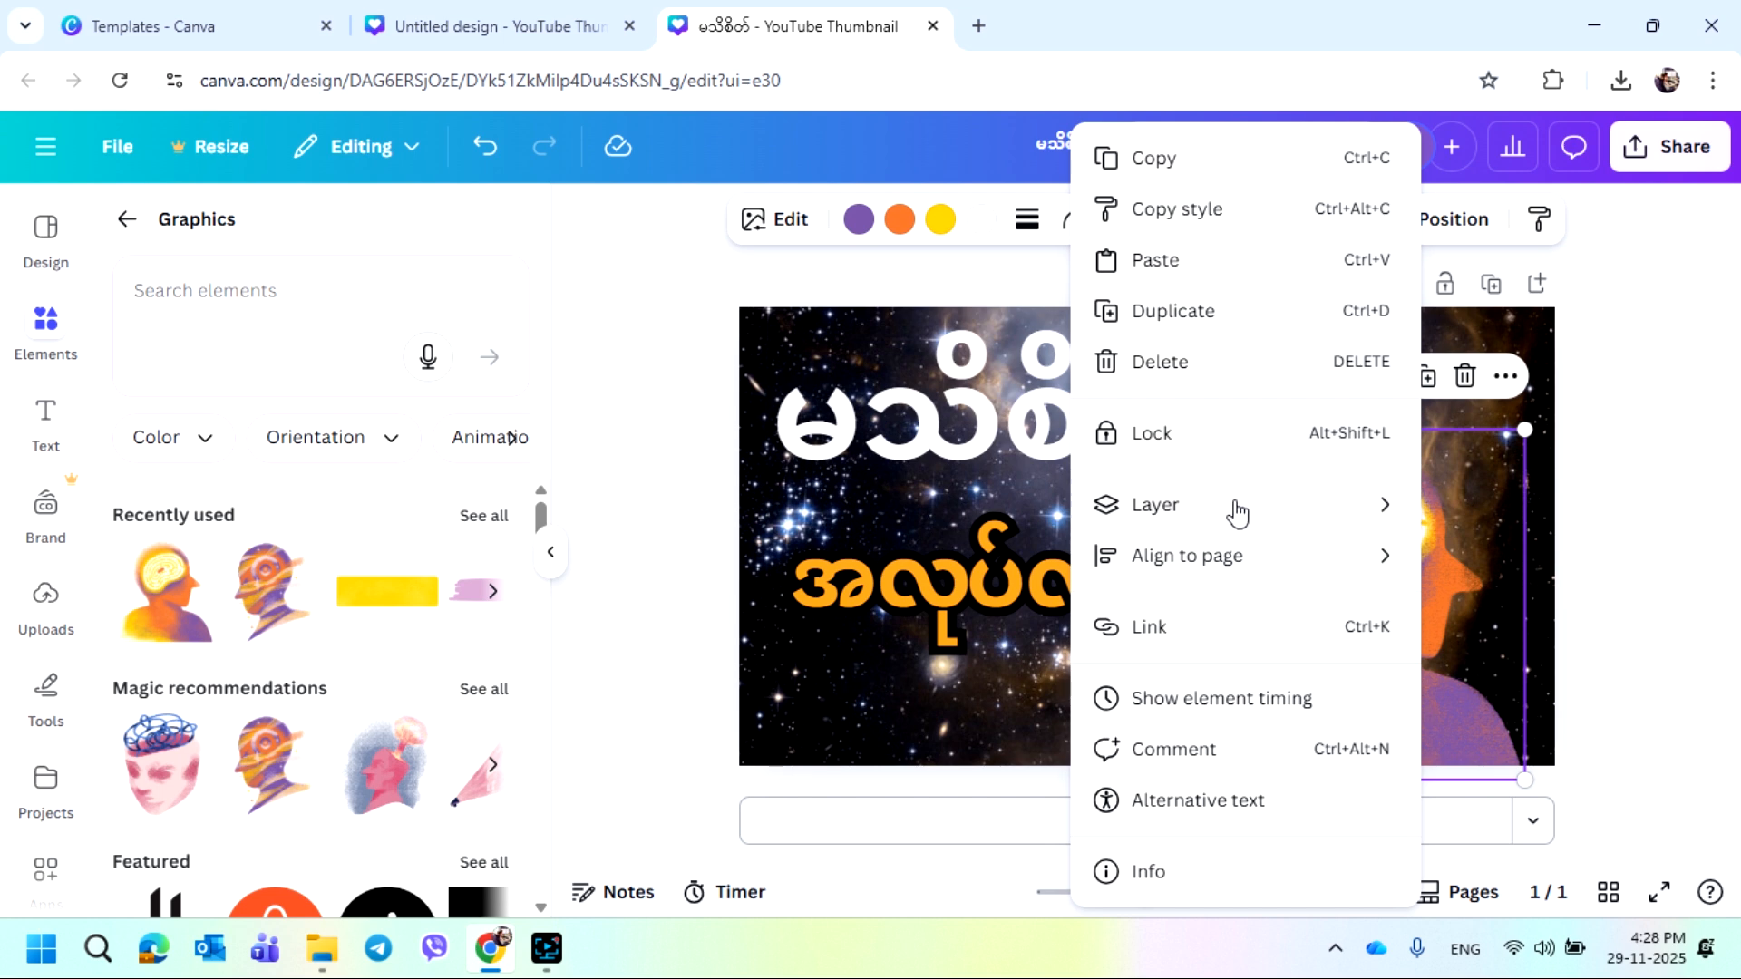
{"action": "mouse_move", "coordinate": [1238, 518]}
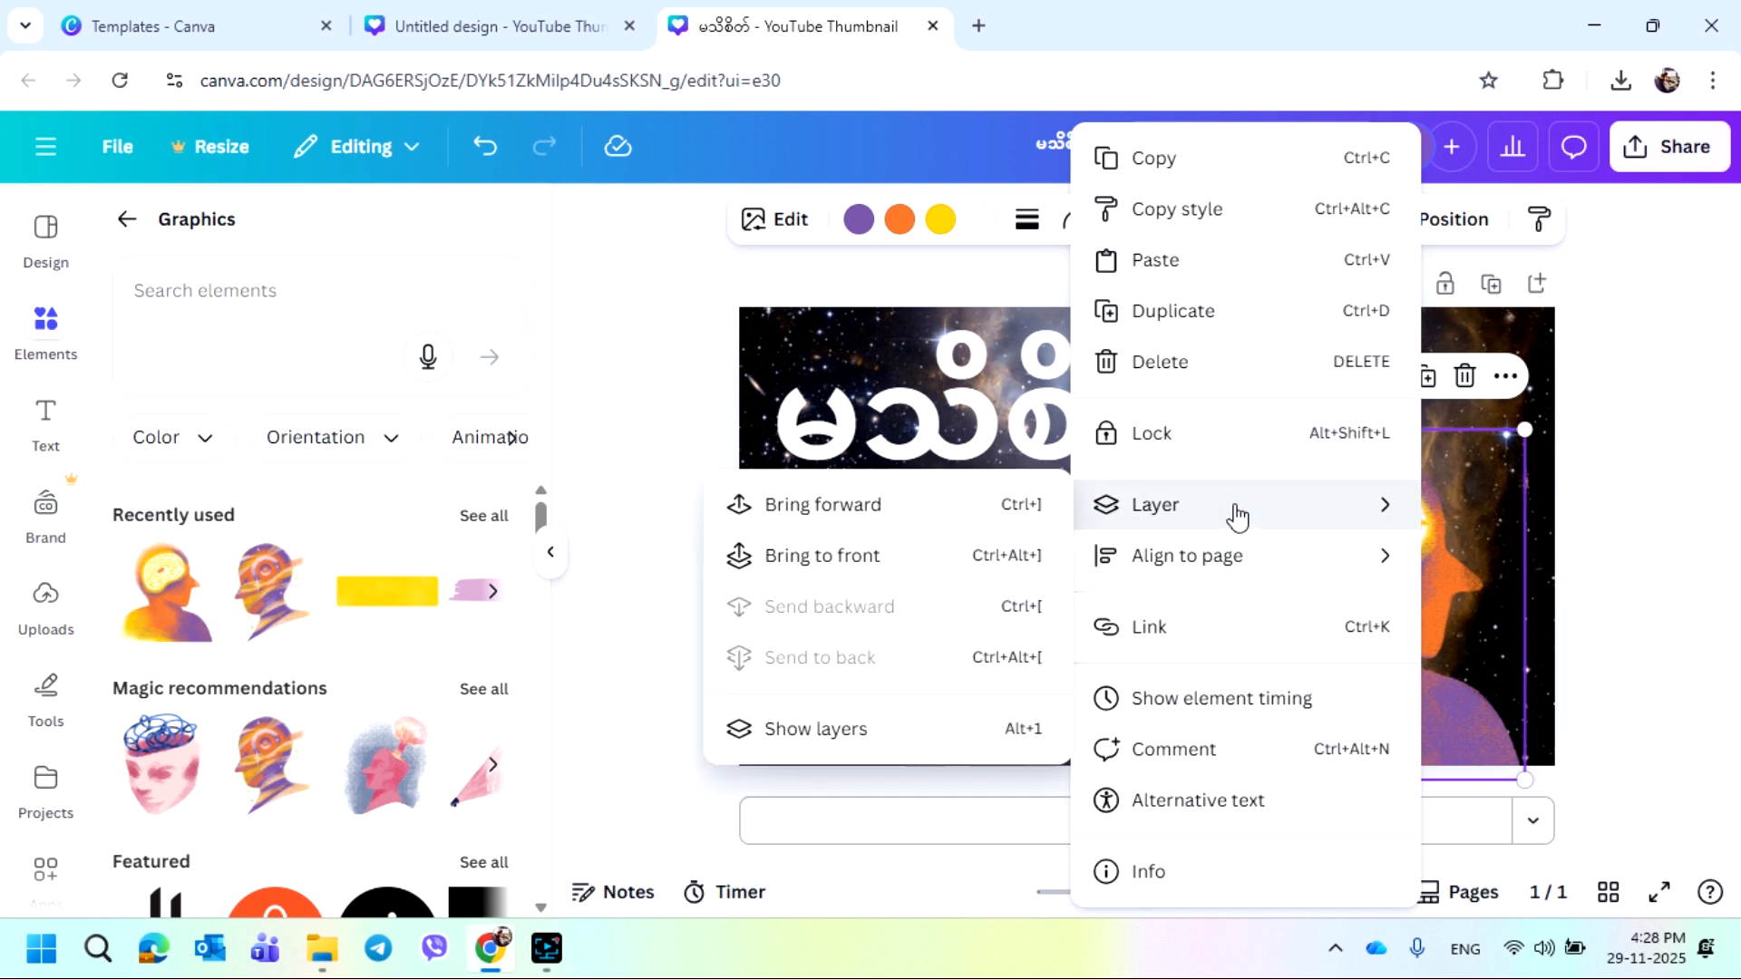
{"action": "left_click", "coordinate": [822, 505]}
{"action": "right_click", "coordinate": [1412, 637]}
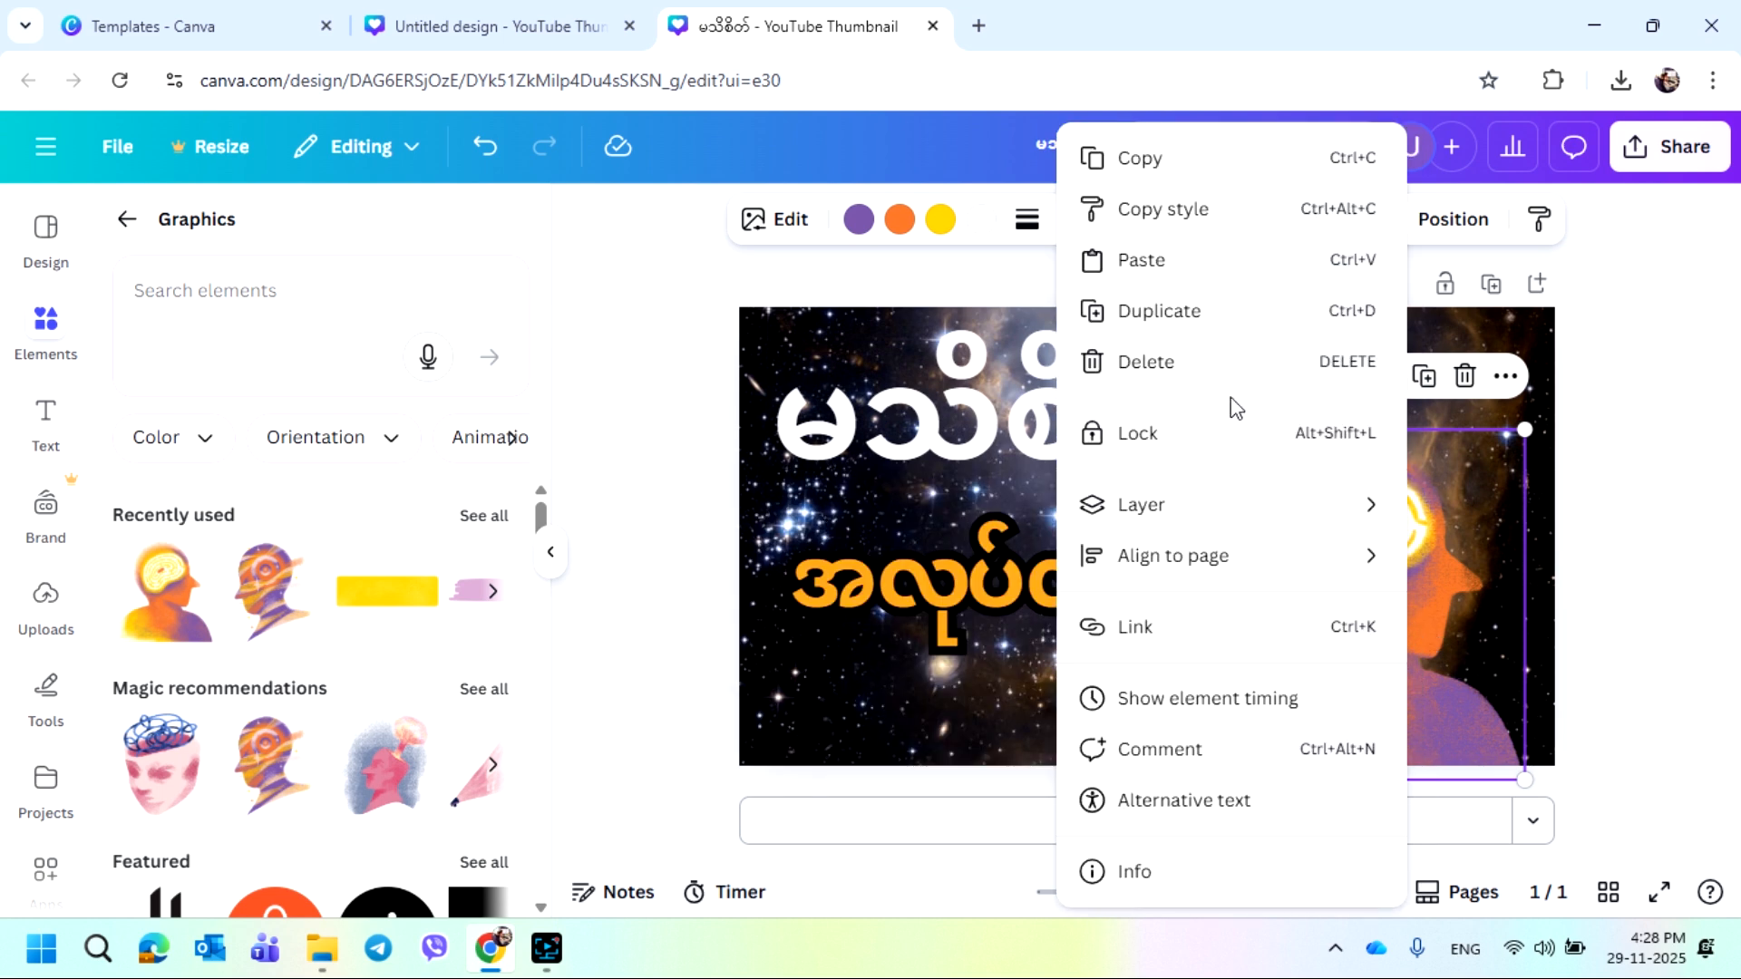
{"action": "mouse_move", "coordinate": [1164, 522]}
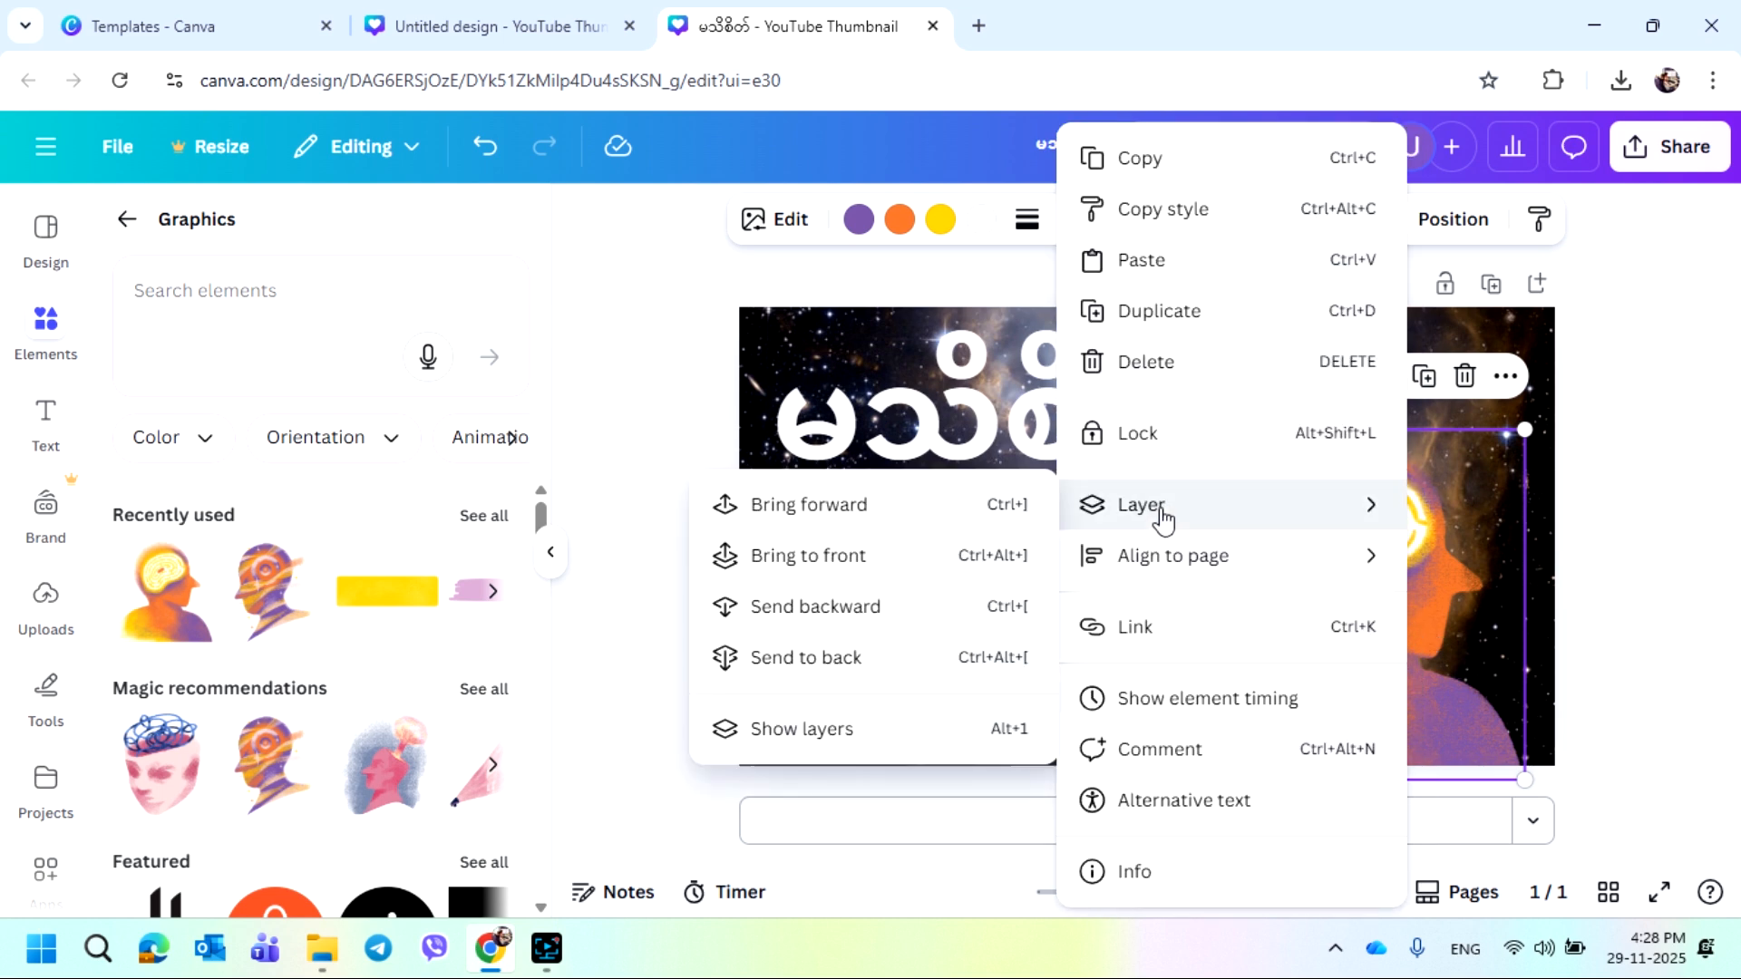
{"action": "left_click", "coordinate": [827, 671]}
{"action": "mouse_move", "coordinate": [1354, 703]}
{"action": "left_mouse_down"}
{"action": "mouse_move", "coordinate": [1127, 695]}
{"action": "mouse_move", "coordinate": [1376, 687]}
{"action": "left_mouse_up"}
{"action": "left_click", "coordinate": [1073, 696]}
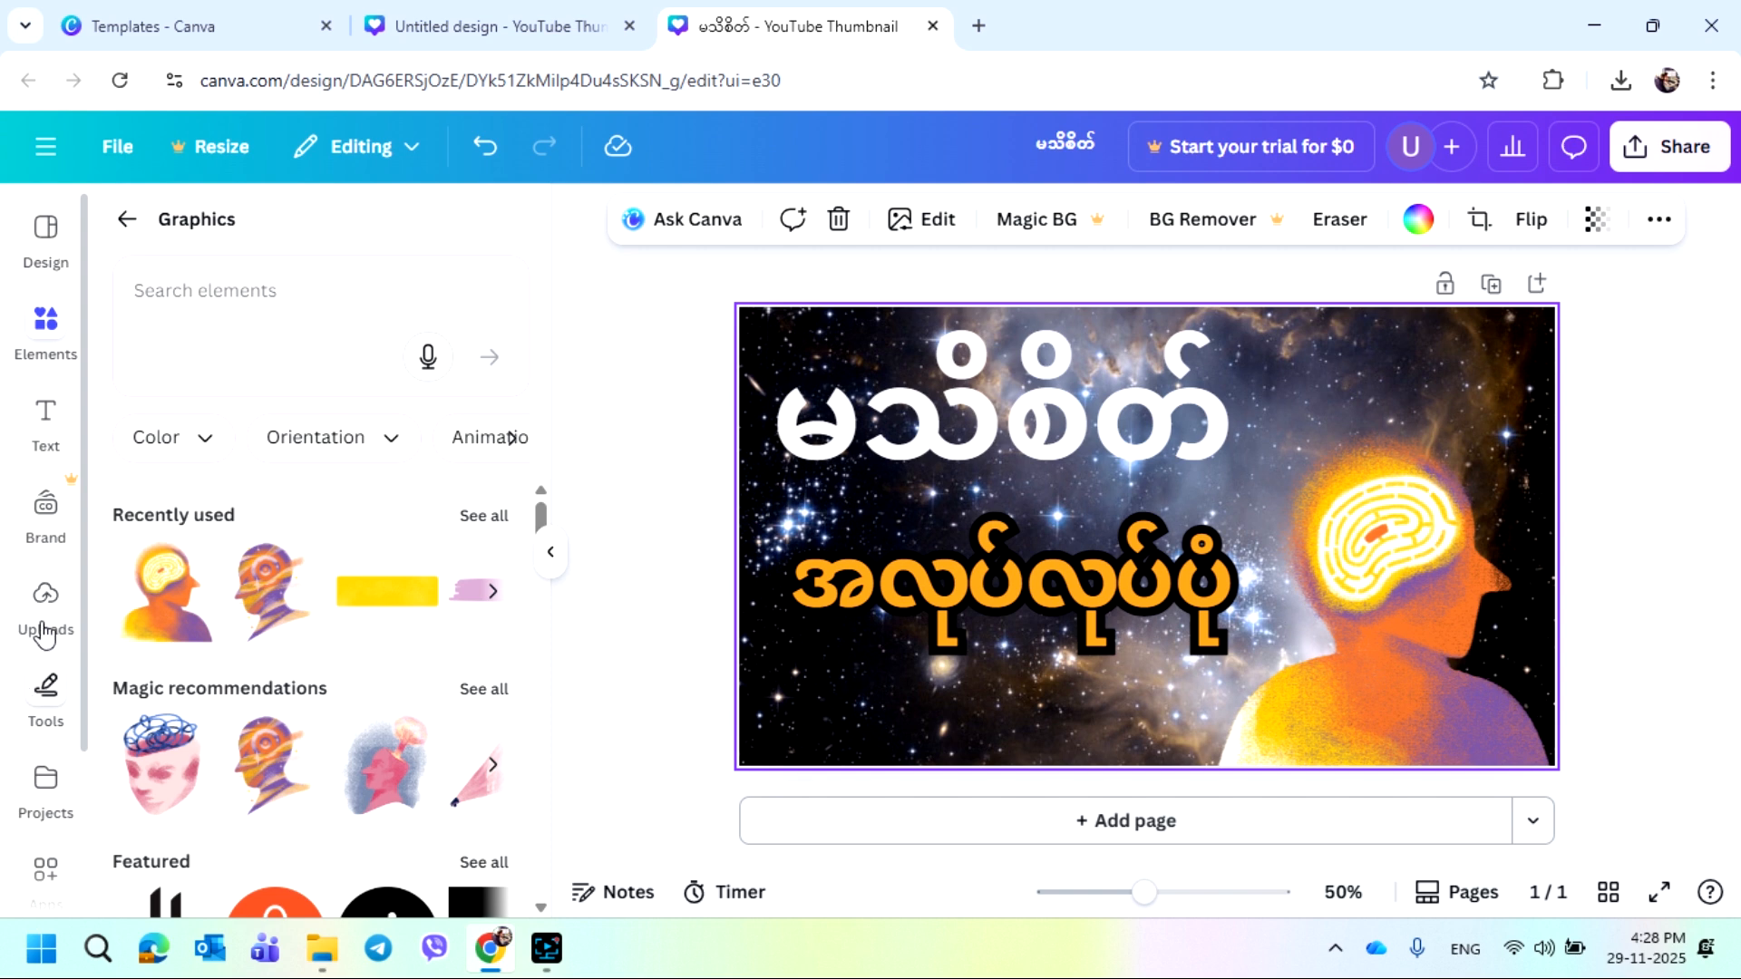
Add a square shape and stretch it to cover the whole thumbnail
{"action": "scroll", "coordinate": [40, 626], "scroll_direction": "down", "scroll_amount": 3}
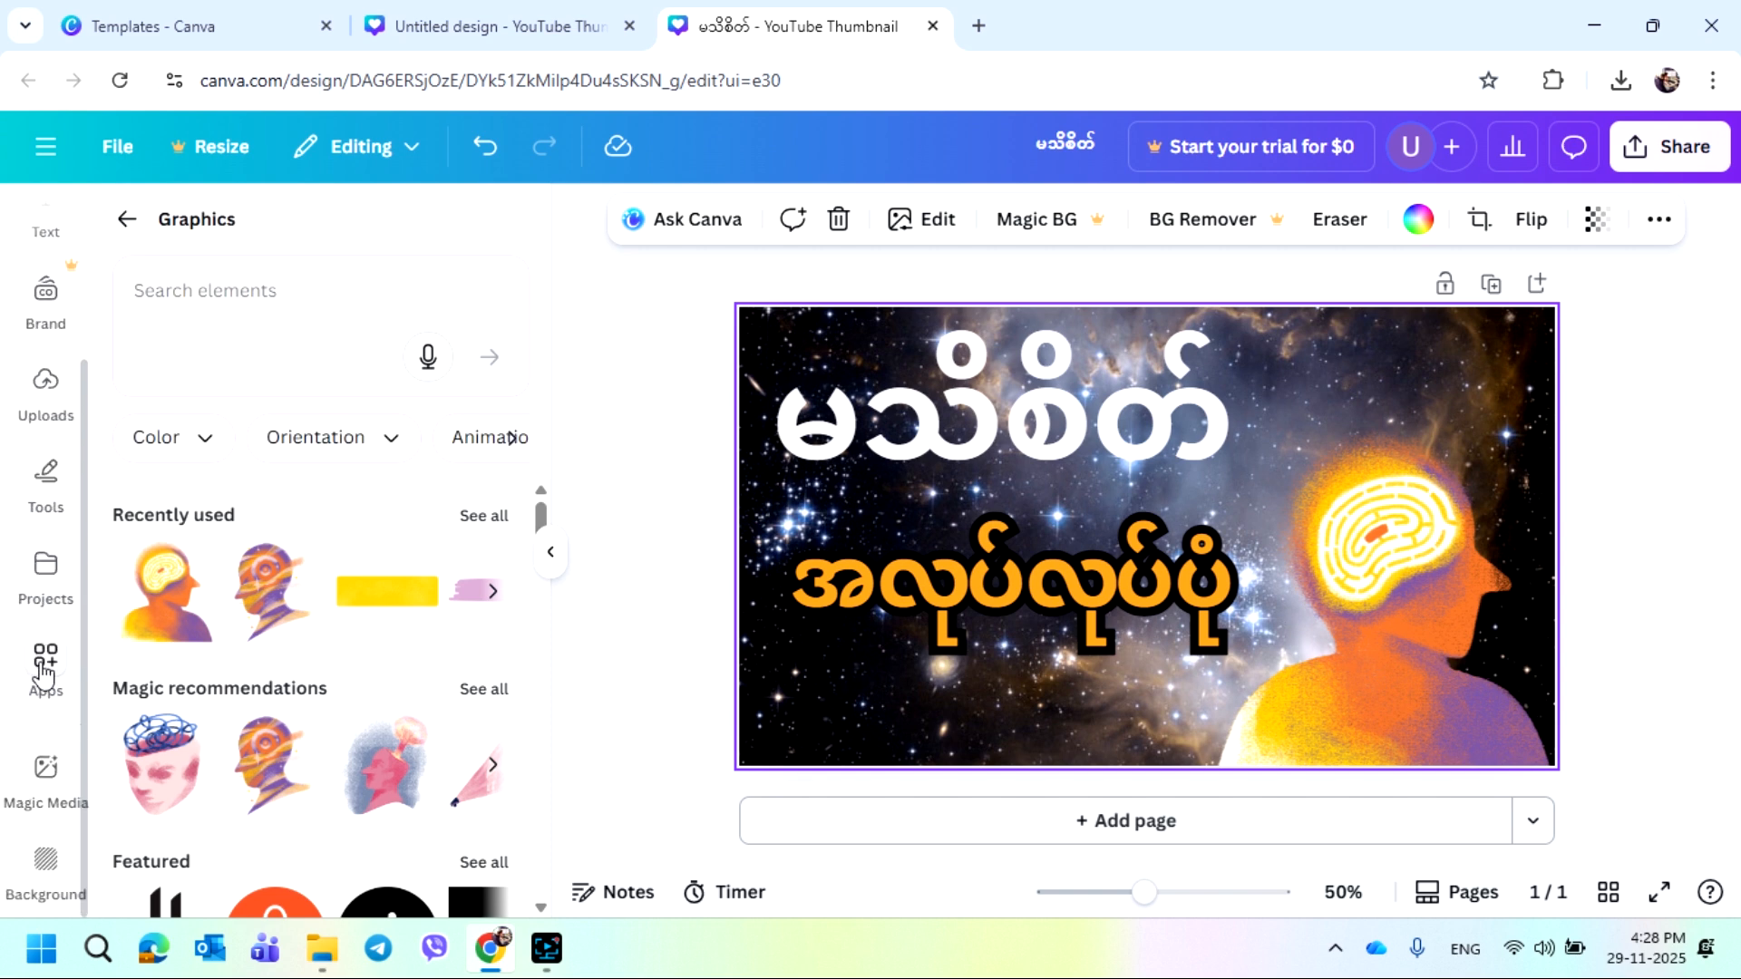
{"action": "left_click", "coordinate": [42, 503]}
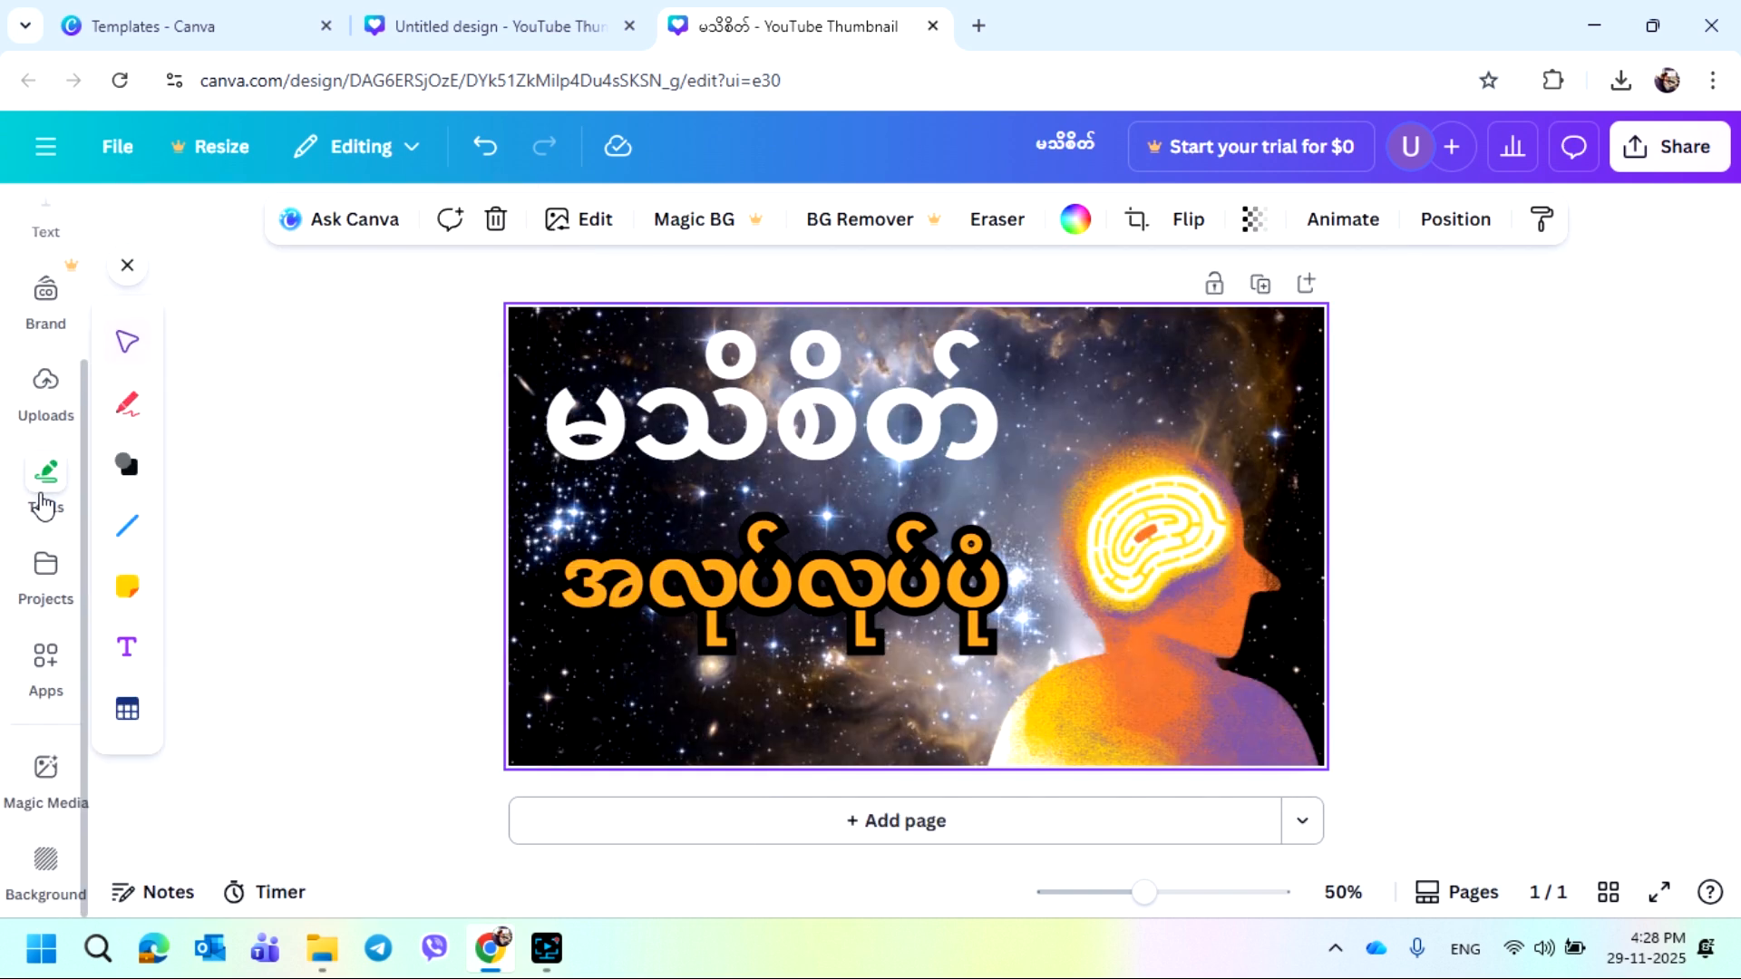
{"action": "left_click", "coordinate": [125, 482]}
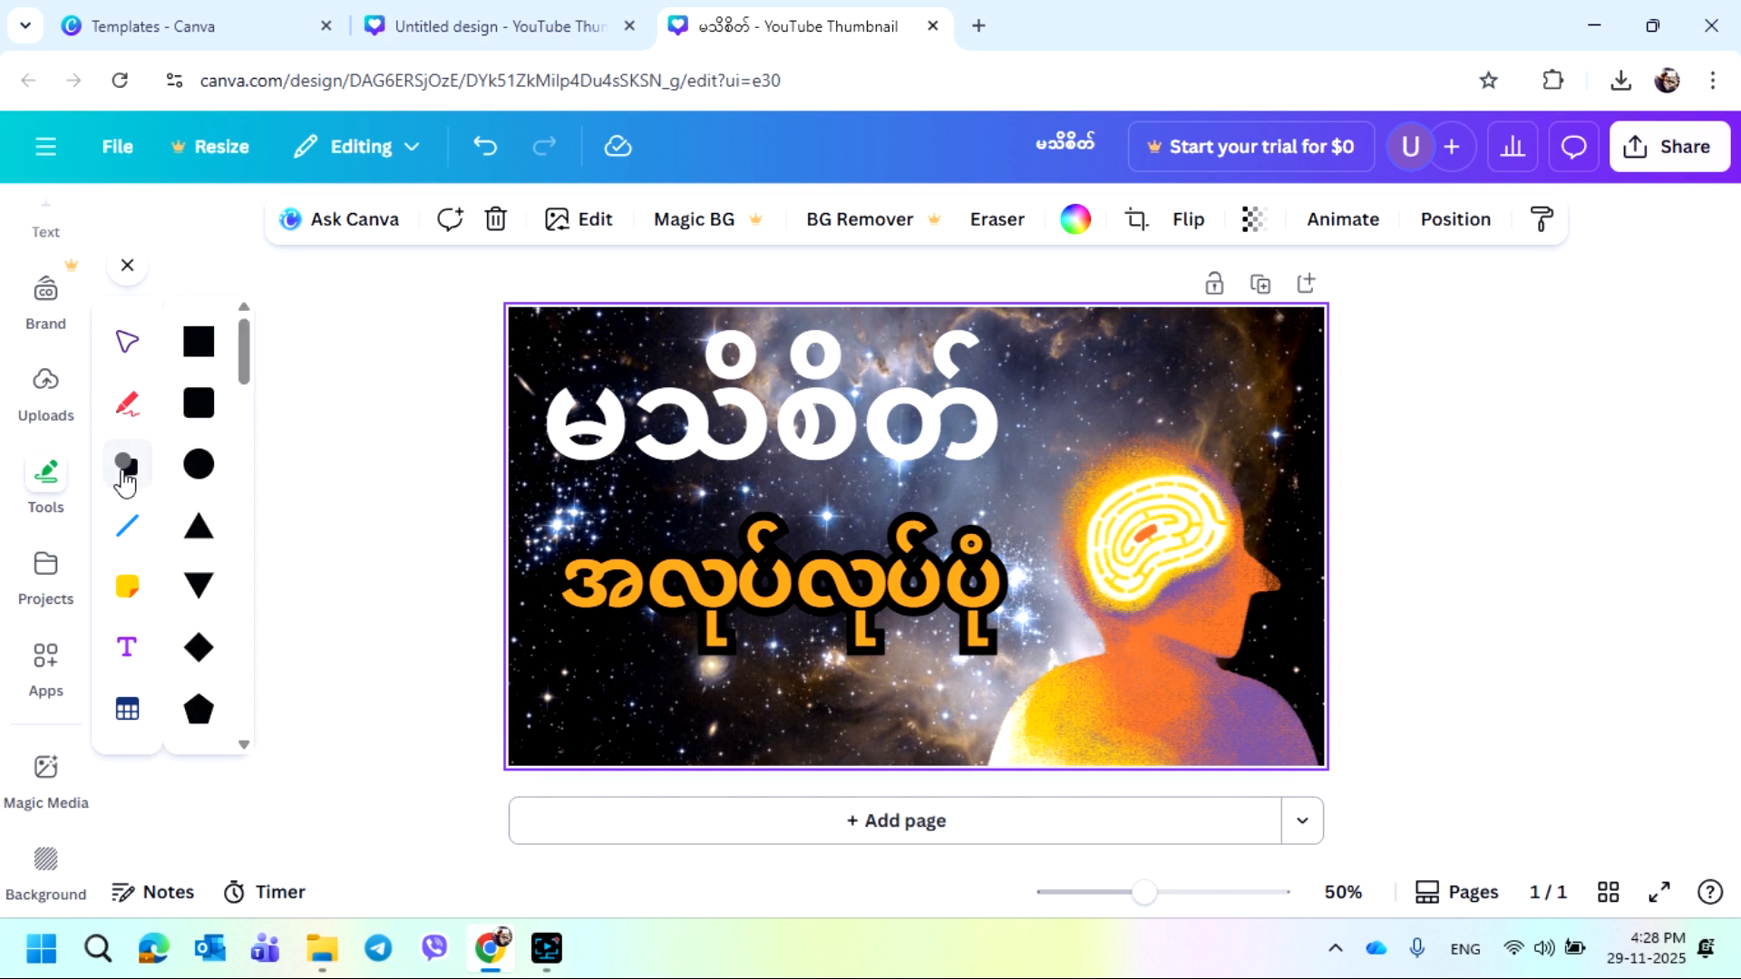
{"action": "left_click", "coordinate": [200, 342]}
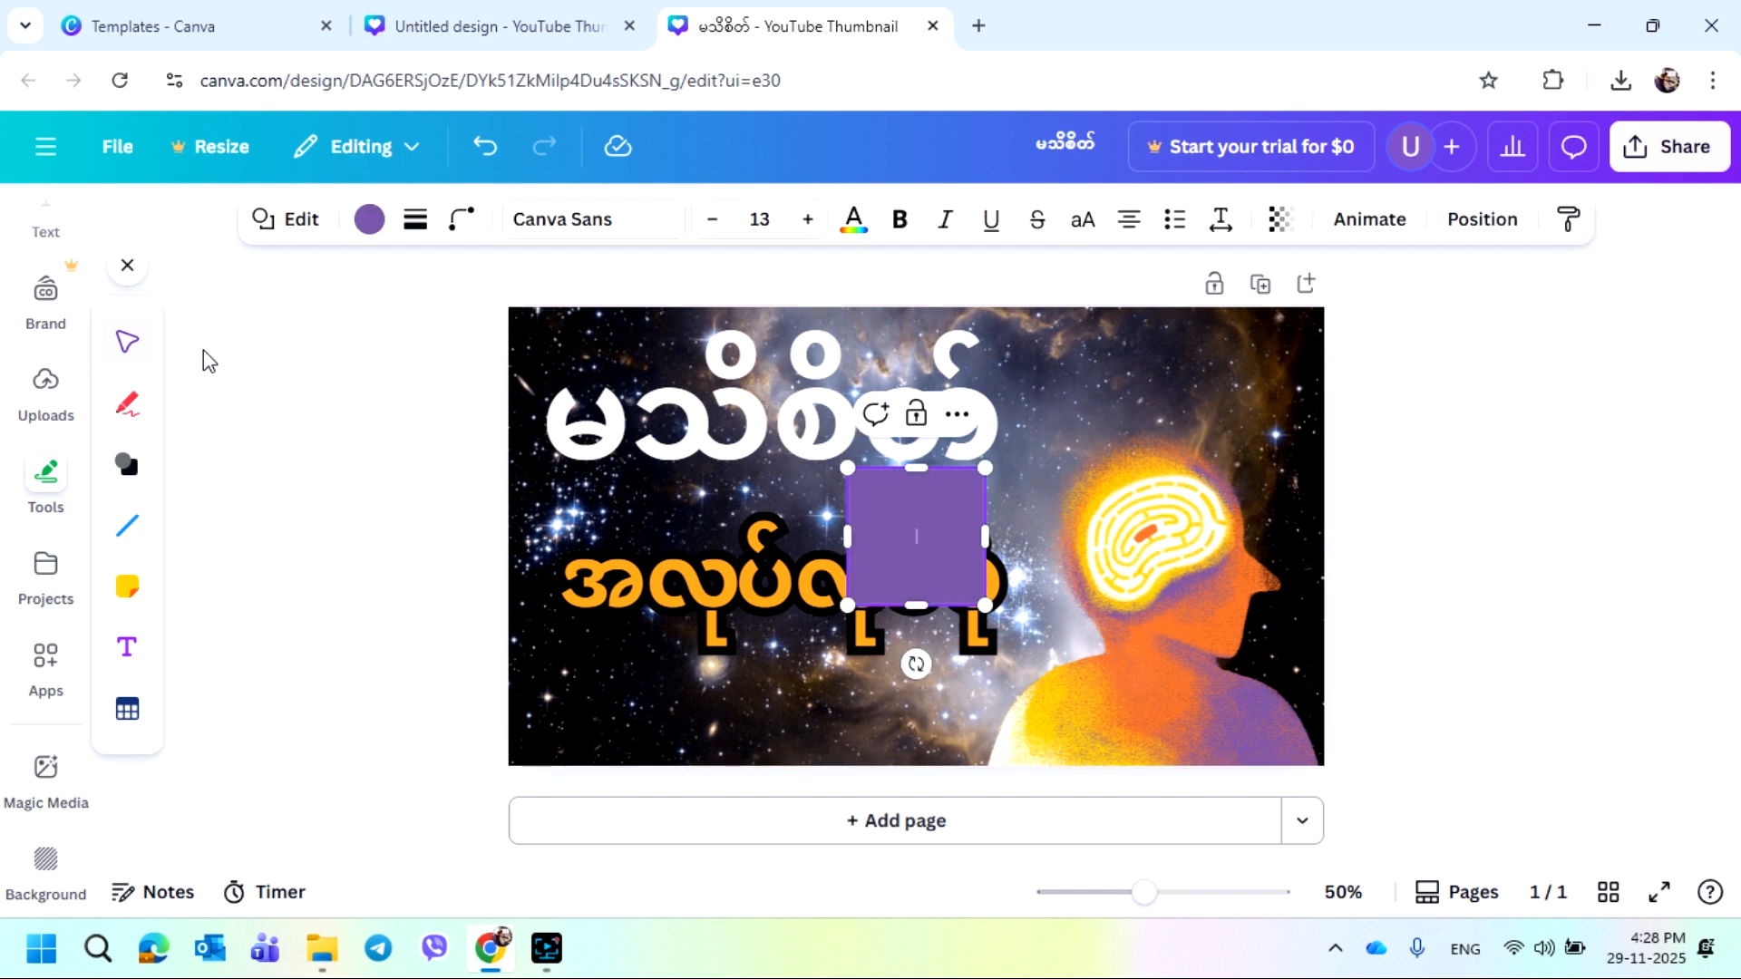
{"action": "left_click_drag", "start_coordinate": [849, 473], "coordinate": [508, 307]}
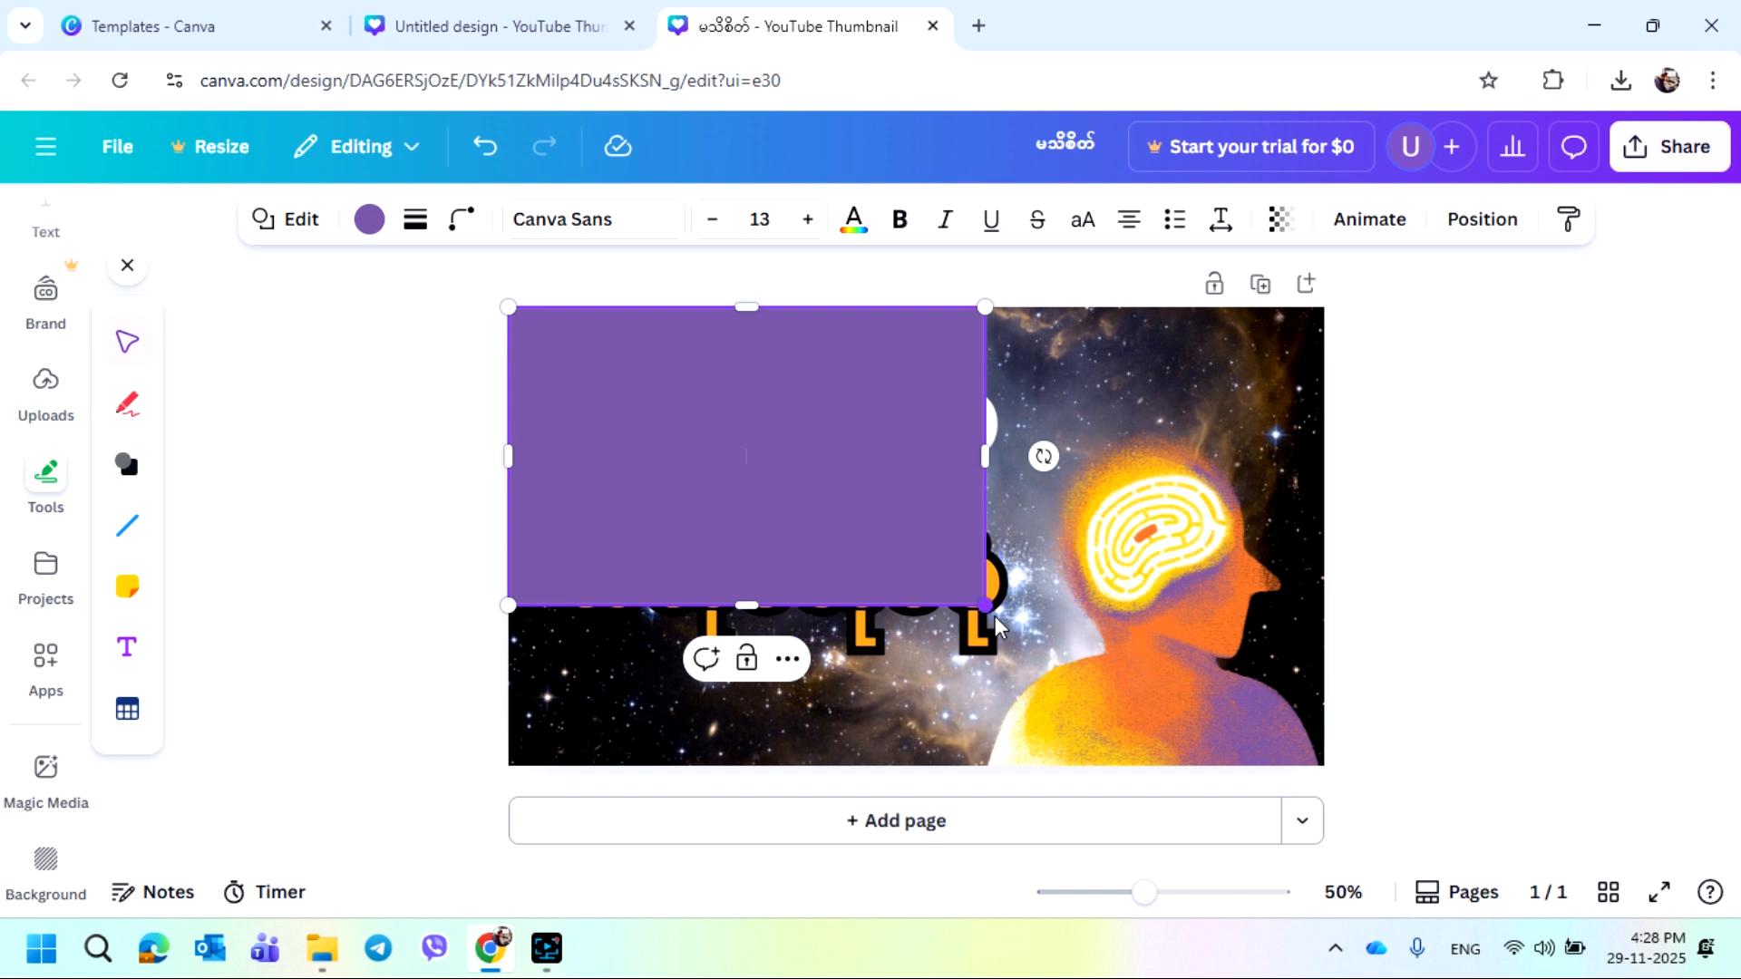
{"action": "left_click_drag", "start_coordinate": [984, 605], "coordinate": [1324, 766]}
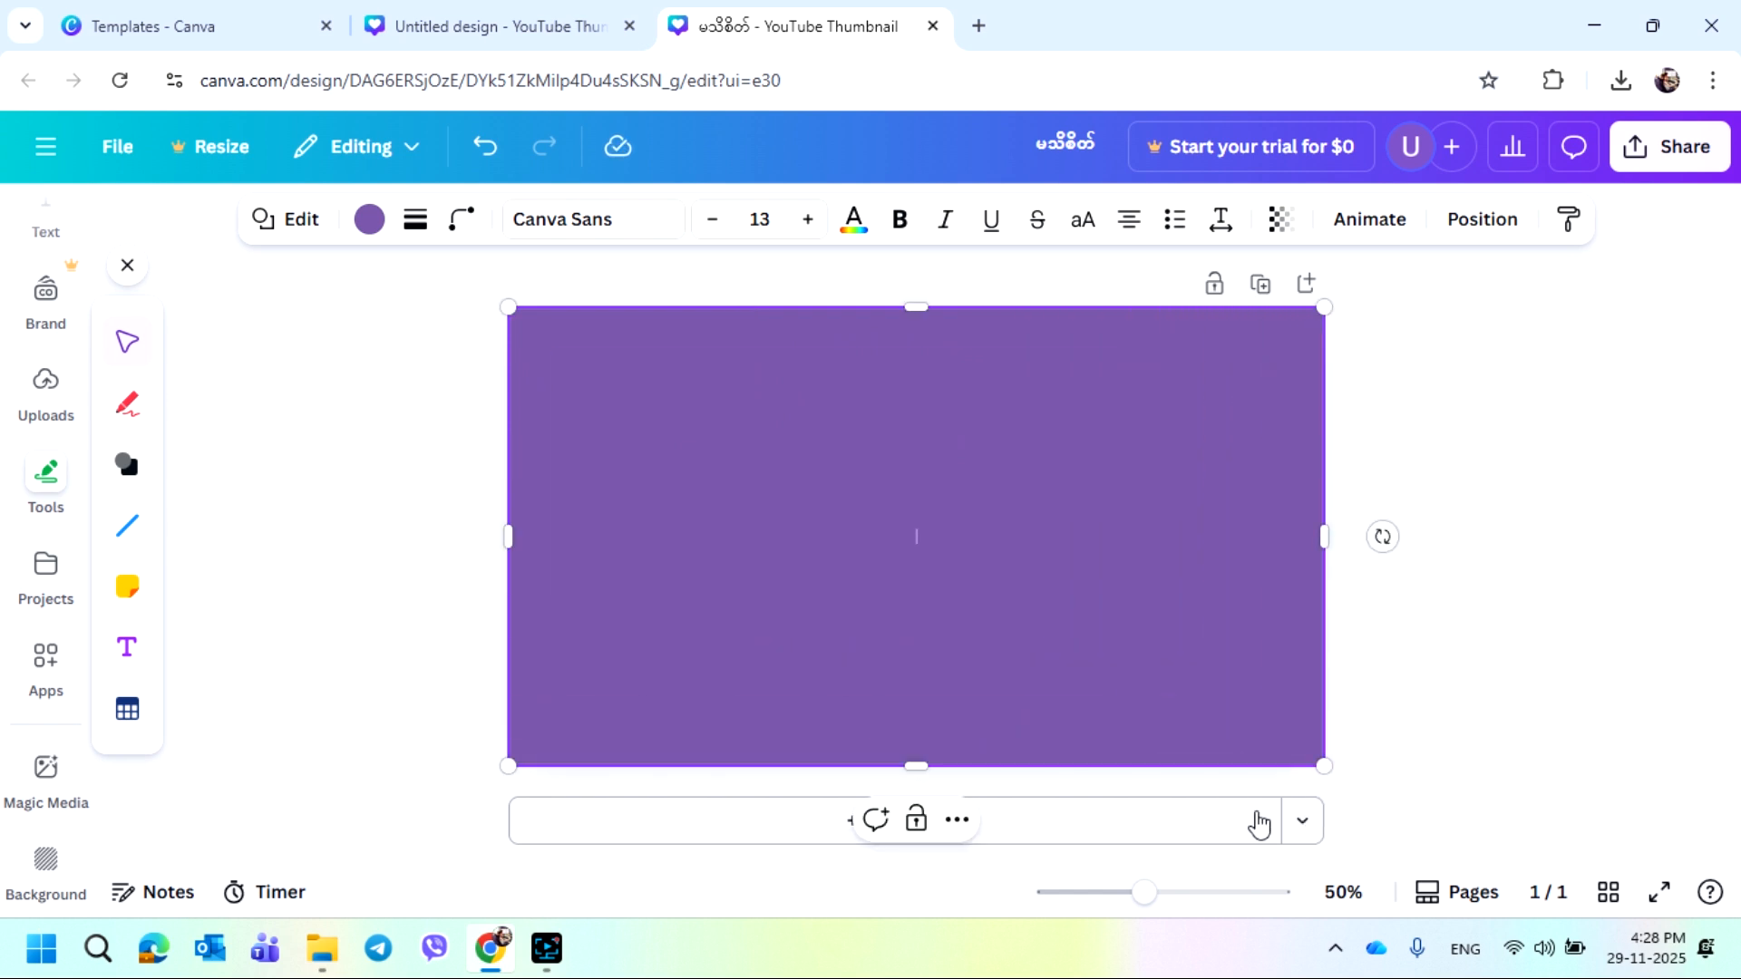
Remove the square's fill colour and give it a solid border with stroke weight 16
{"action": "left_click", "coordinate": [369, 219]}
{"action": "left_click", "coordinate": [196, 408]}
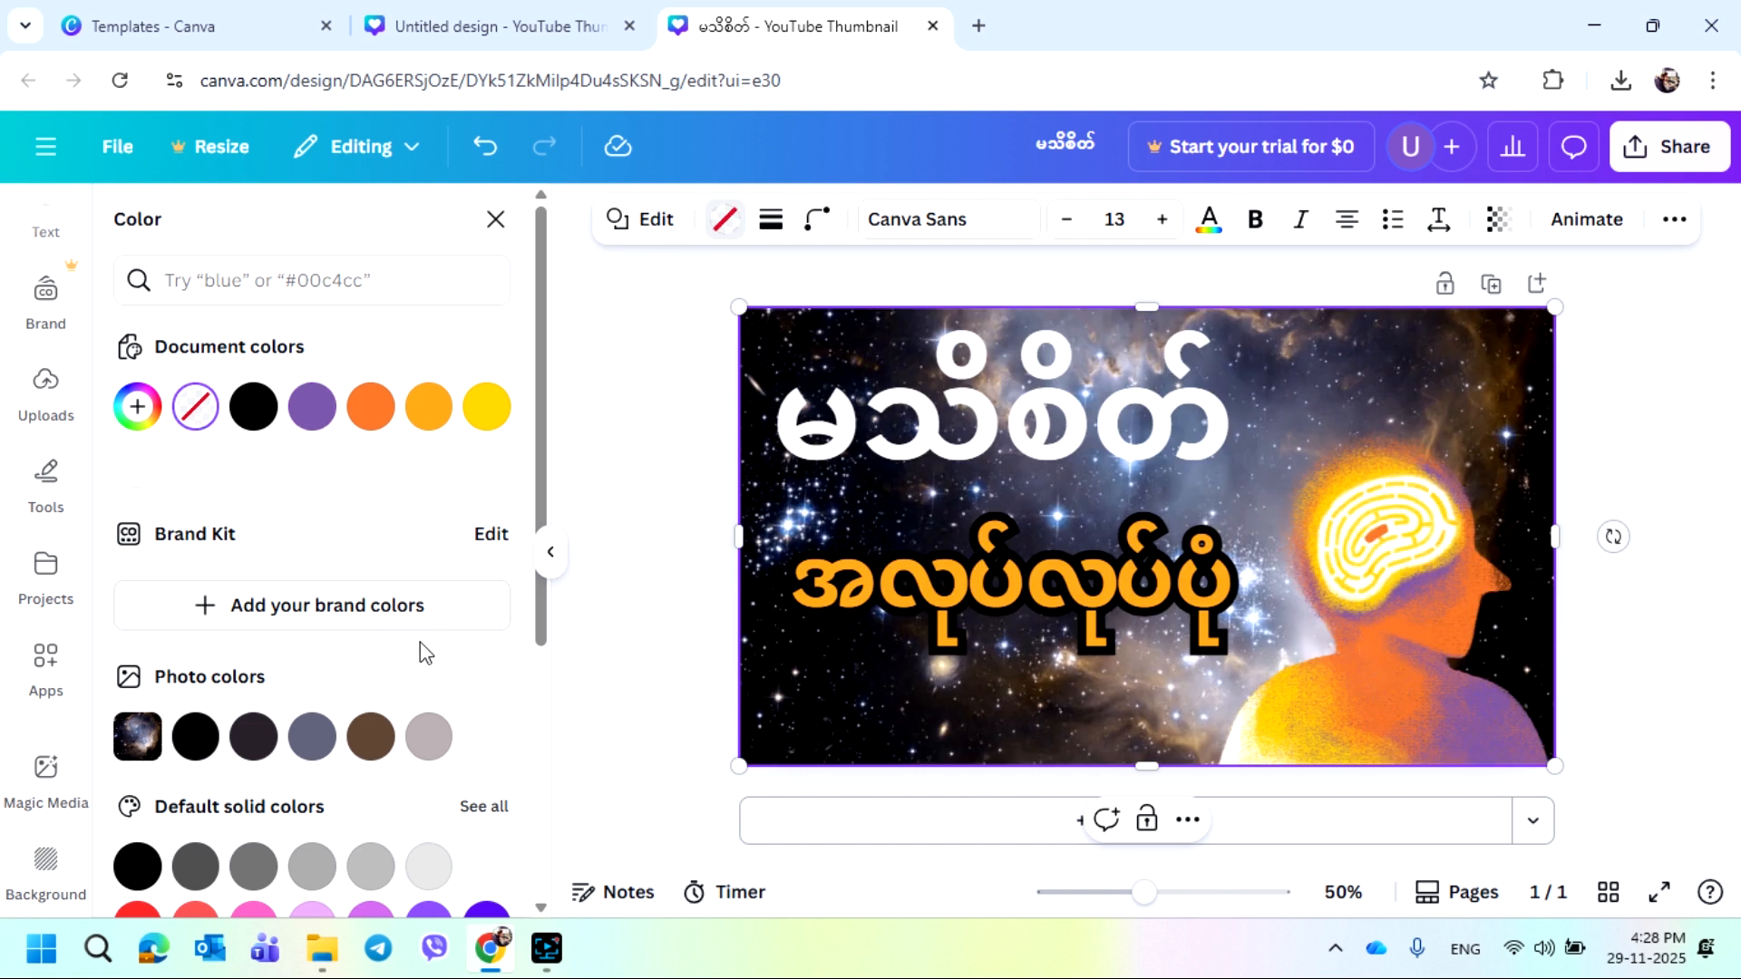
{"action": "left_click", "coordinate": [772, 234]}
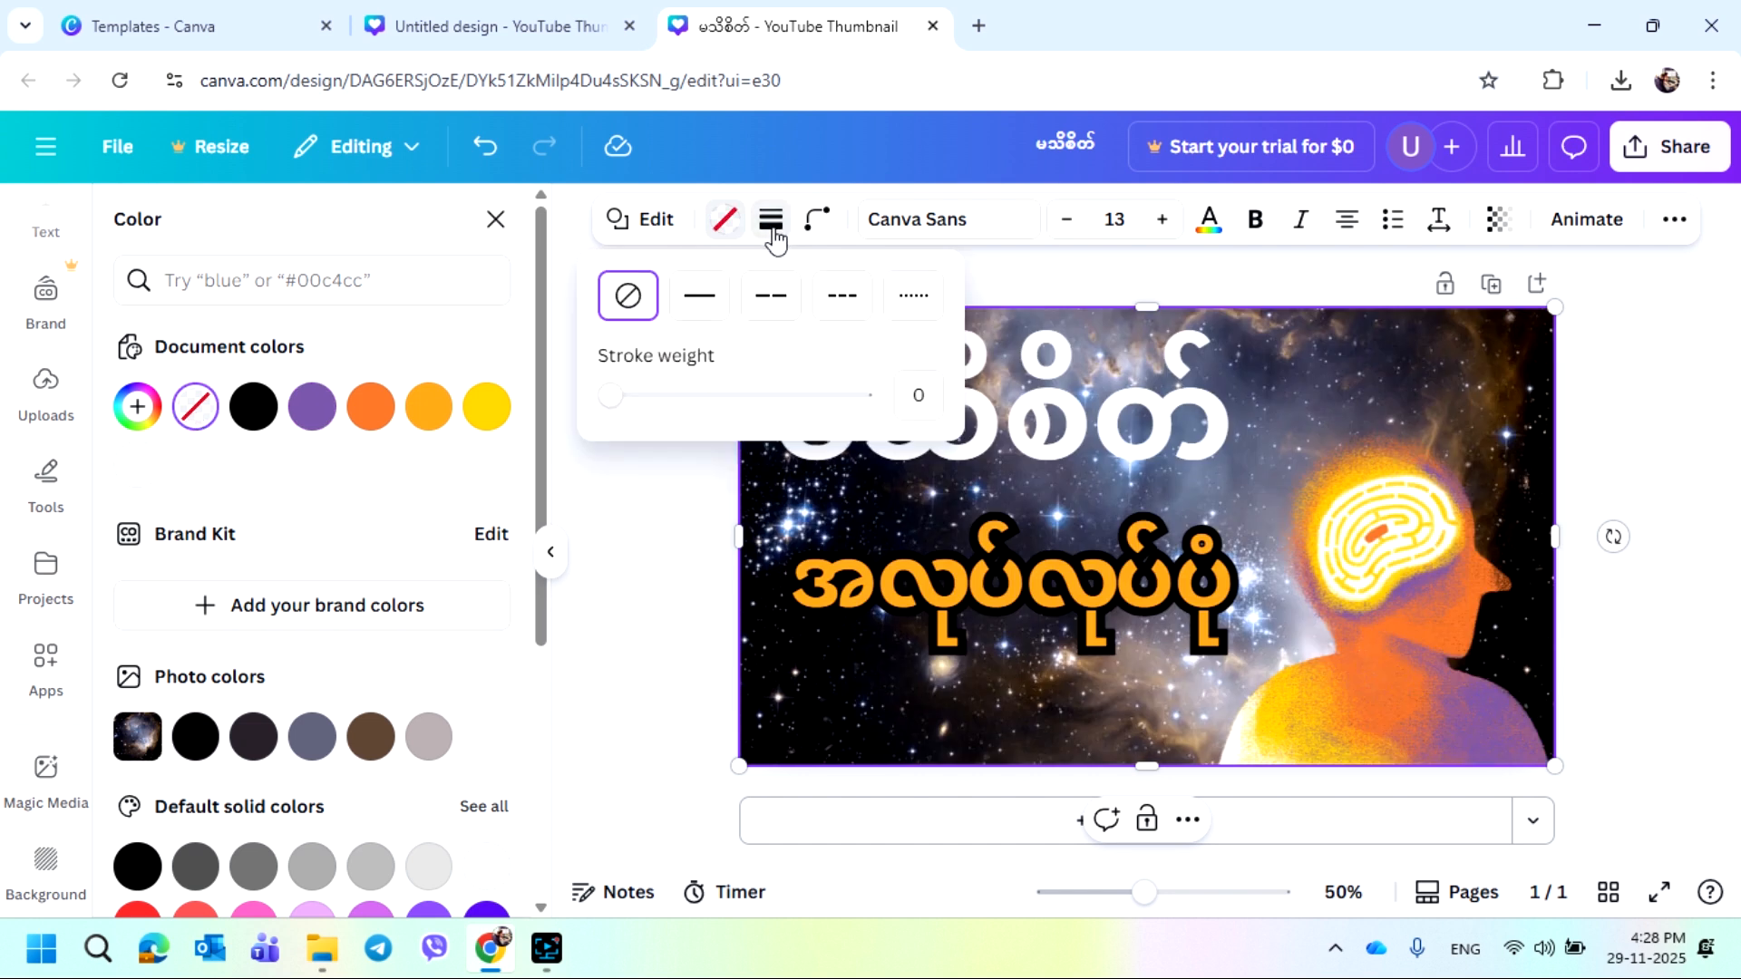
{"action": "left_click", "coordinate": [705, 313]}
{"action": "left_click_drag", "start_coordinate": [610, 396], "coordinate": [673, 412]}
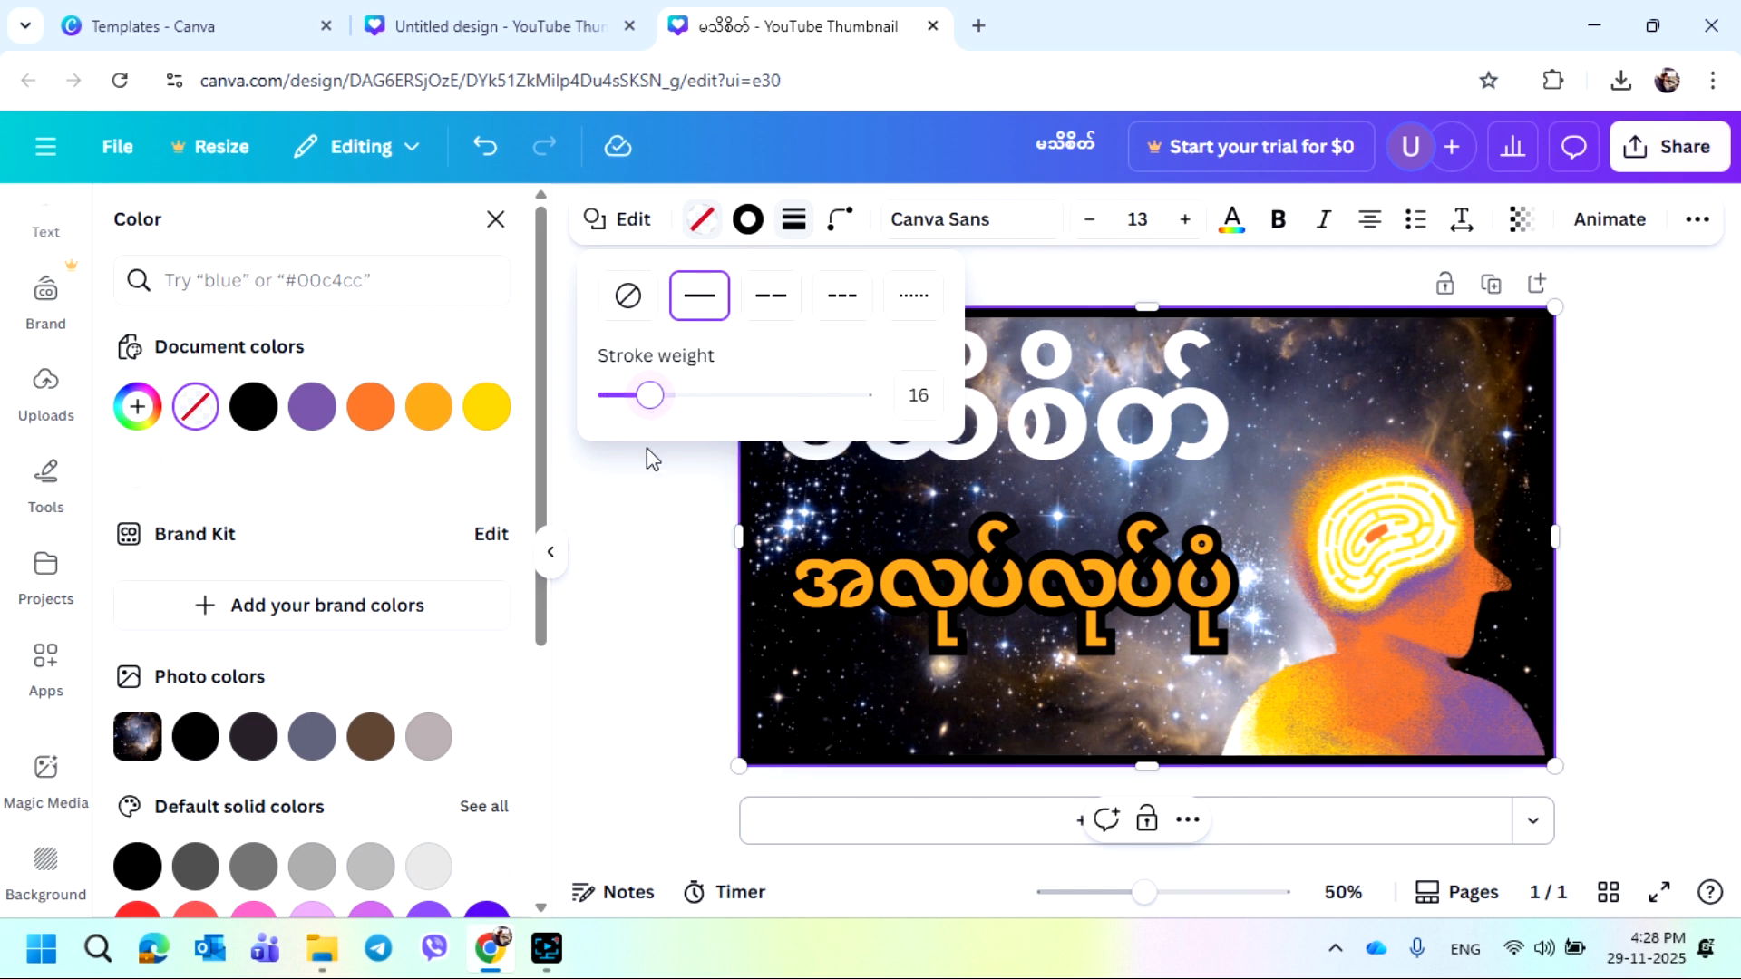
{"action": "left_click", "coordinate": [639, 600]}
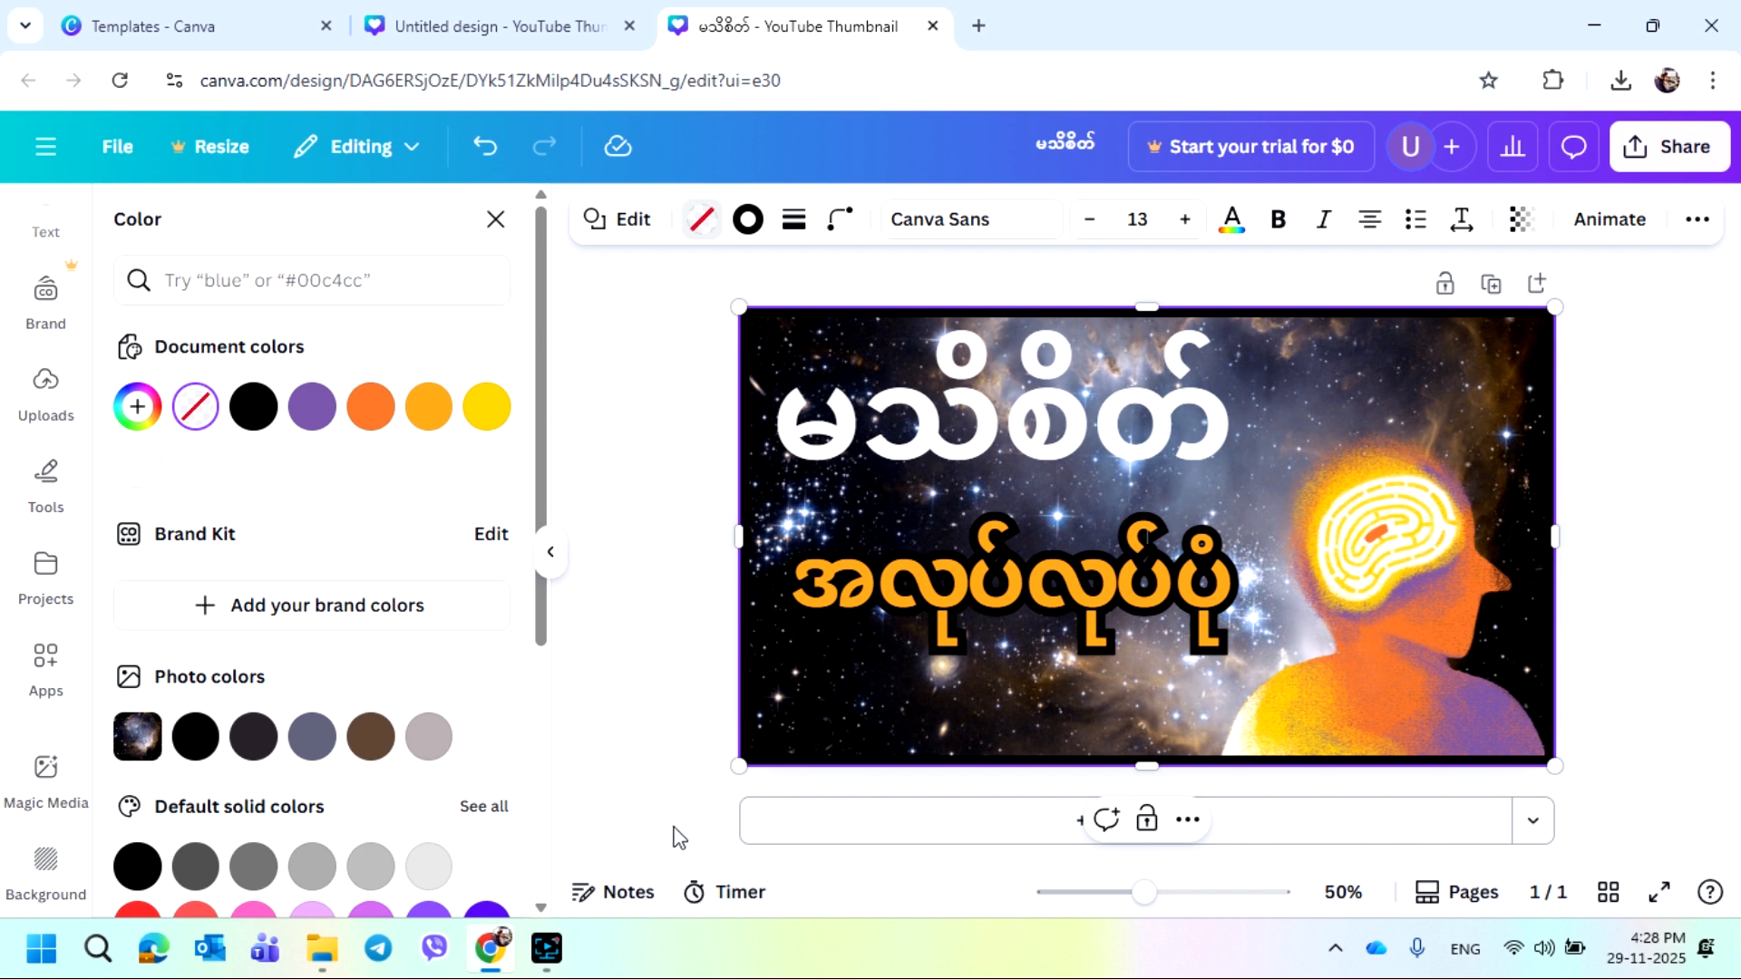
{"action": "left_click", "coordinate": [605, 785]}
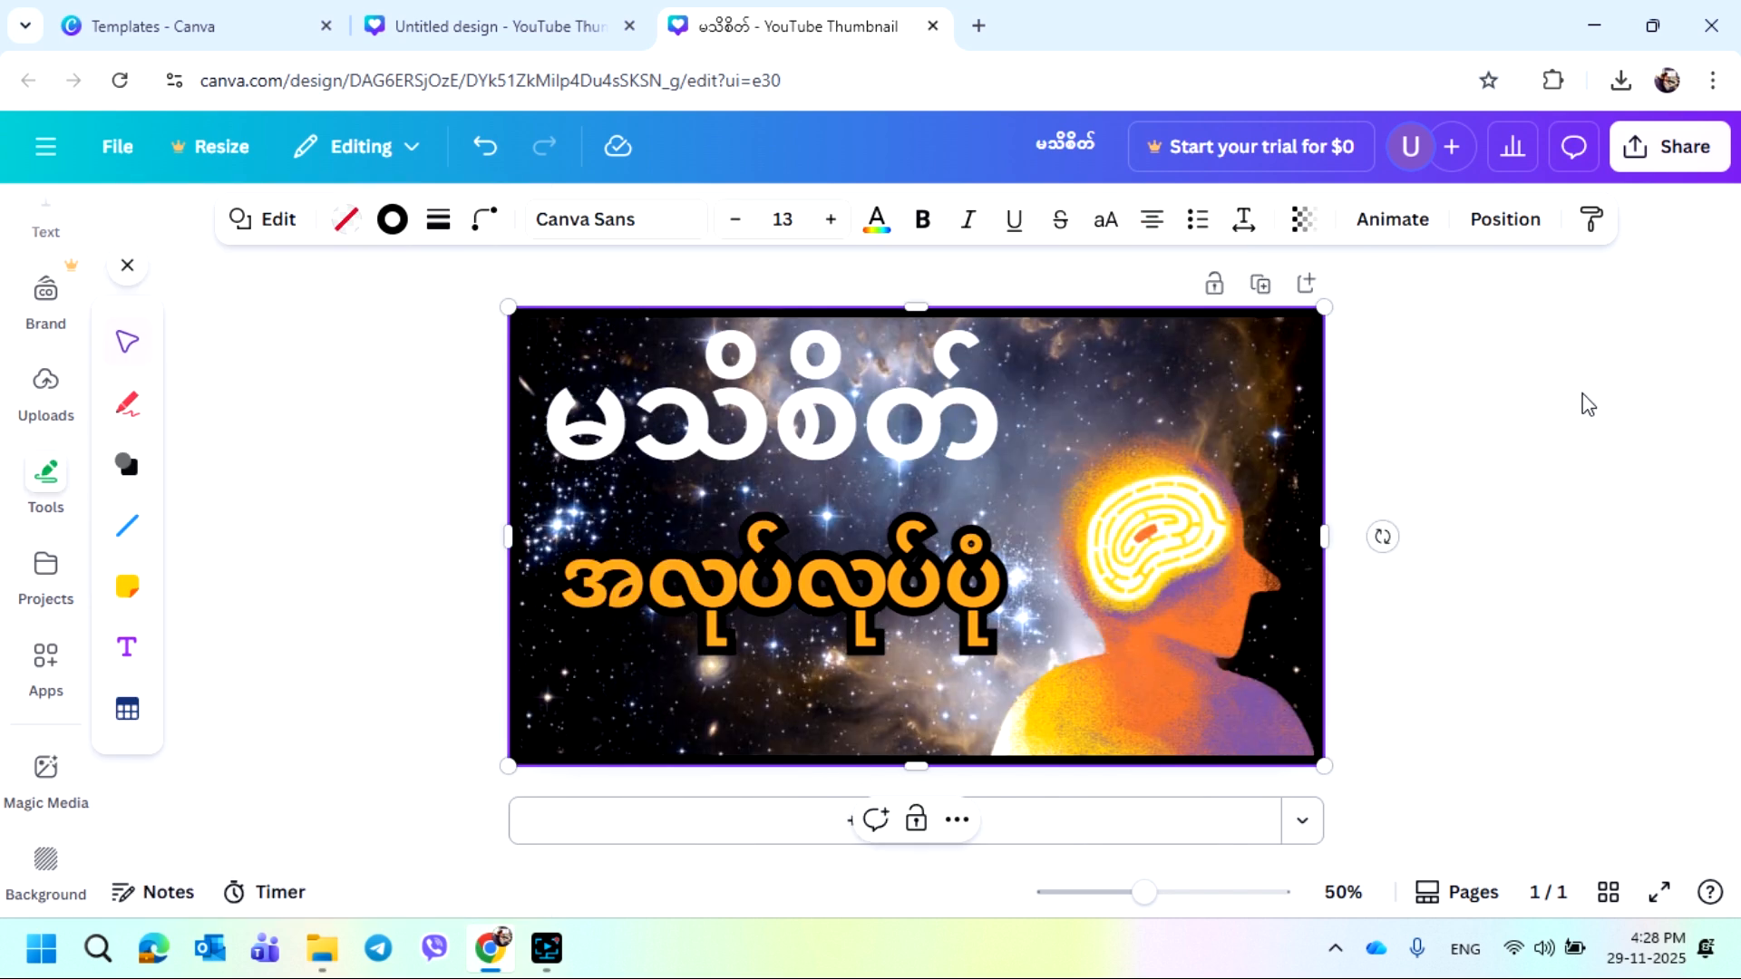
Download the design as a JPG file
{"action": "left_click", "coordinate": [1671, 165]}
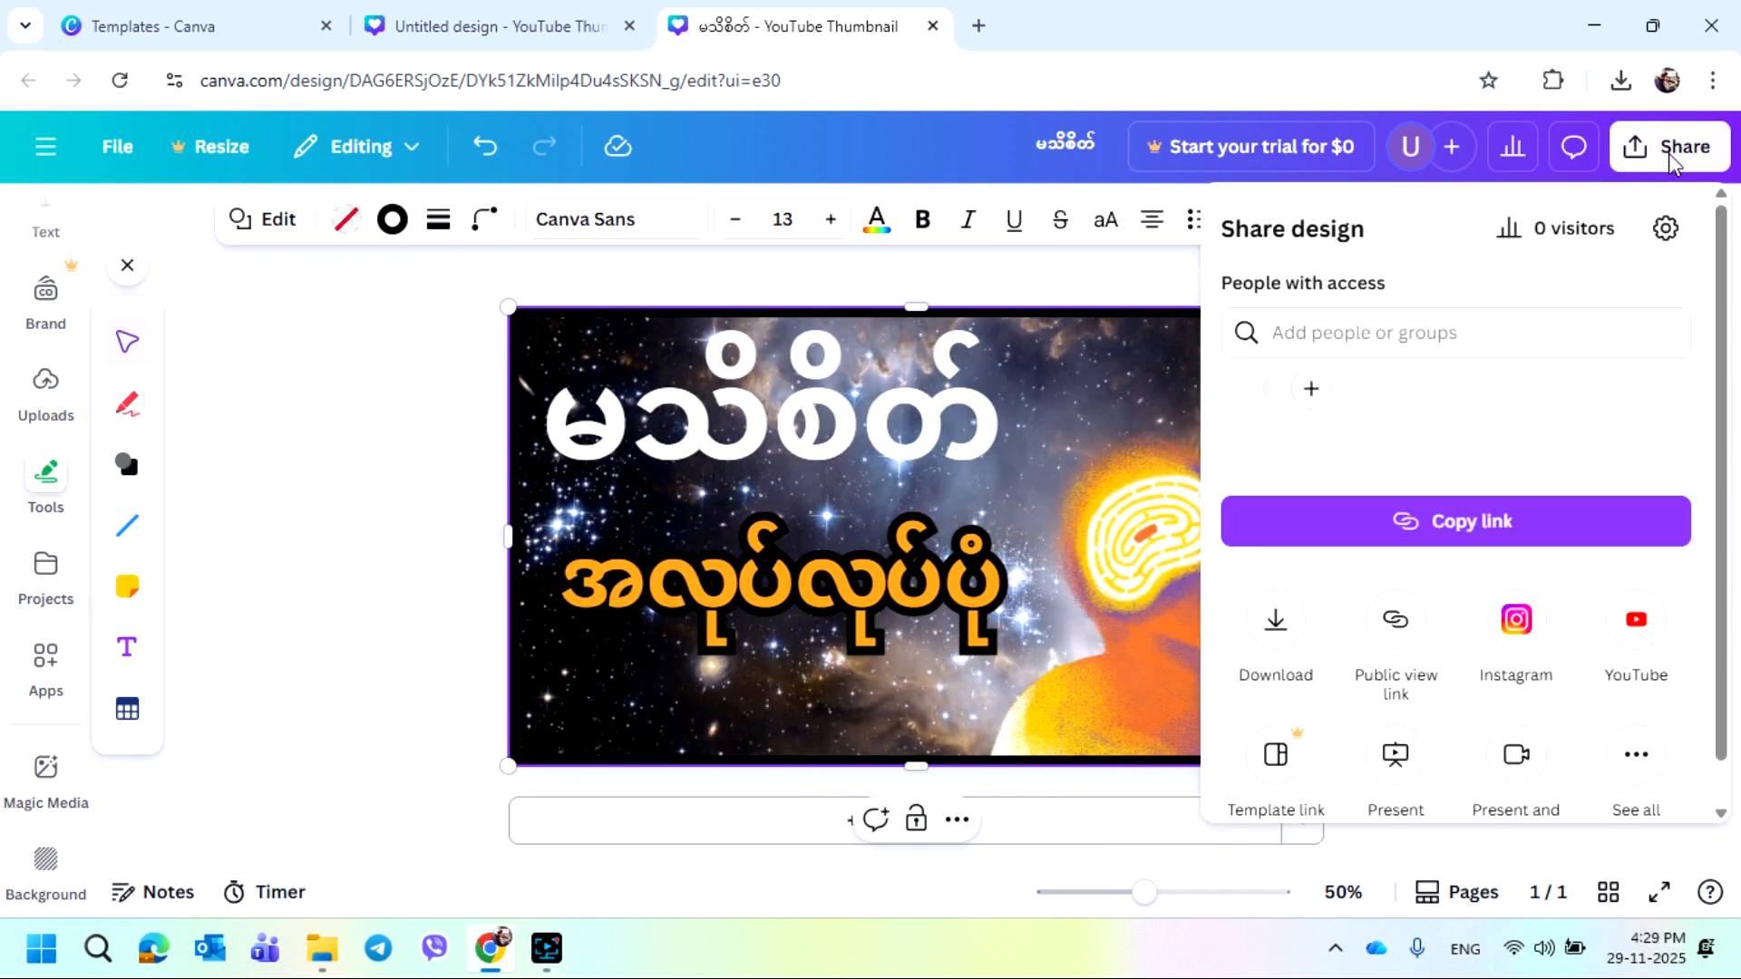
{"action": "left_click", "coordinate": [1269, 690]}
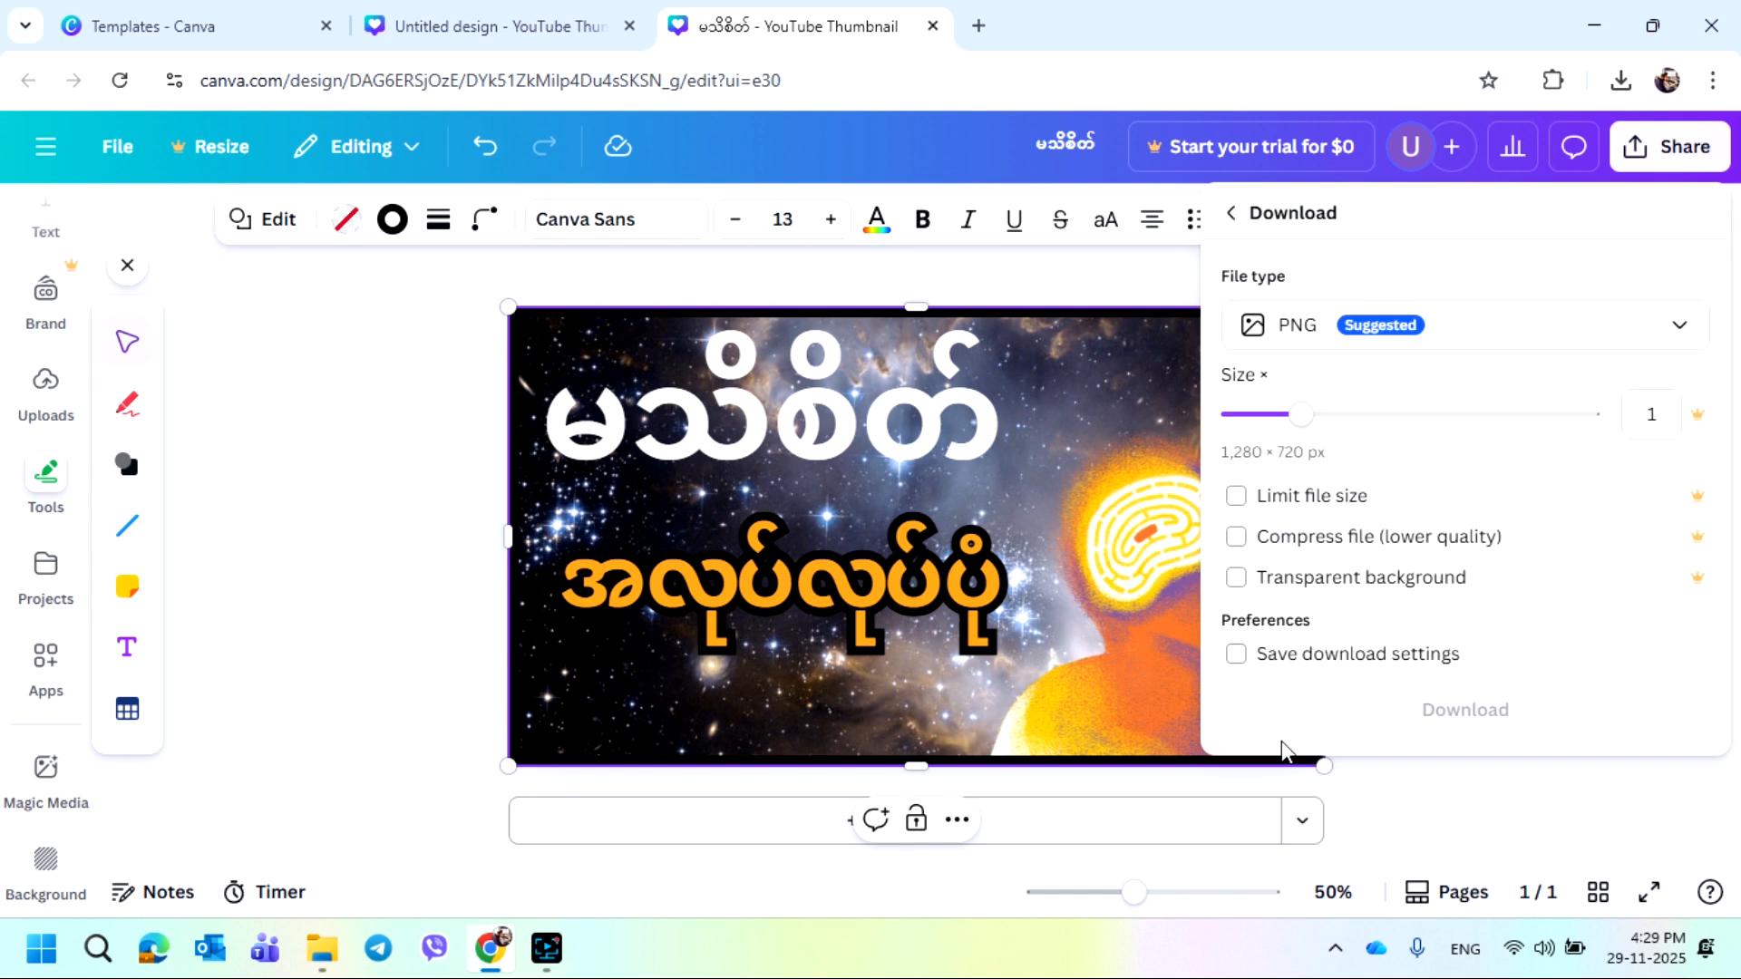
{"action": "left_click", "coordinate": [1477, 342]}
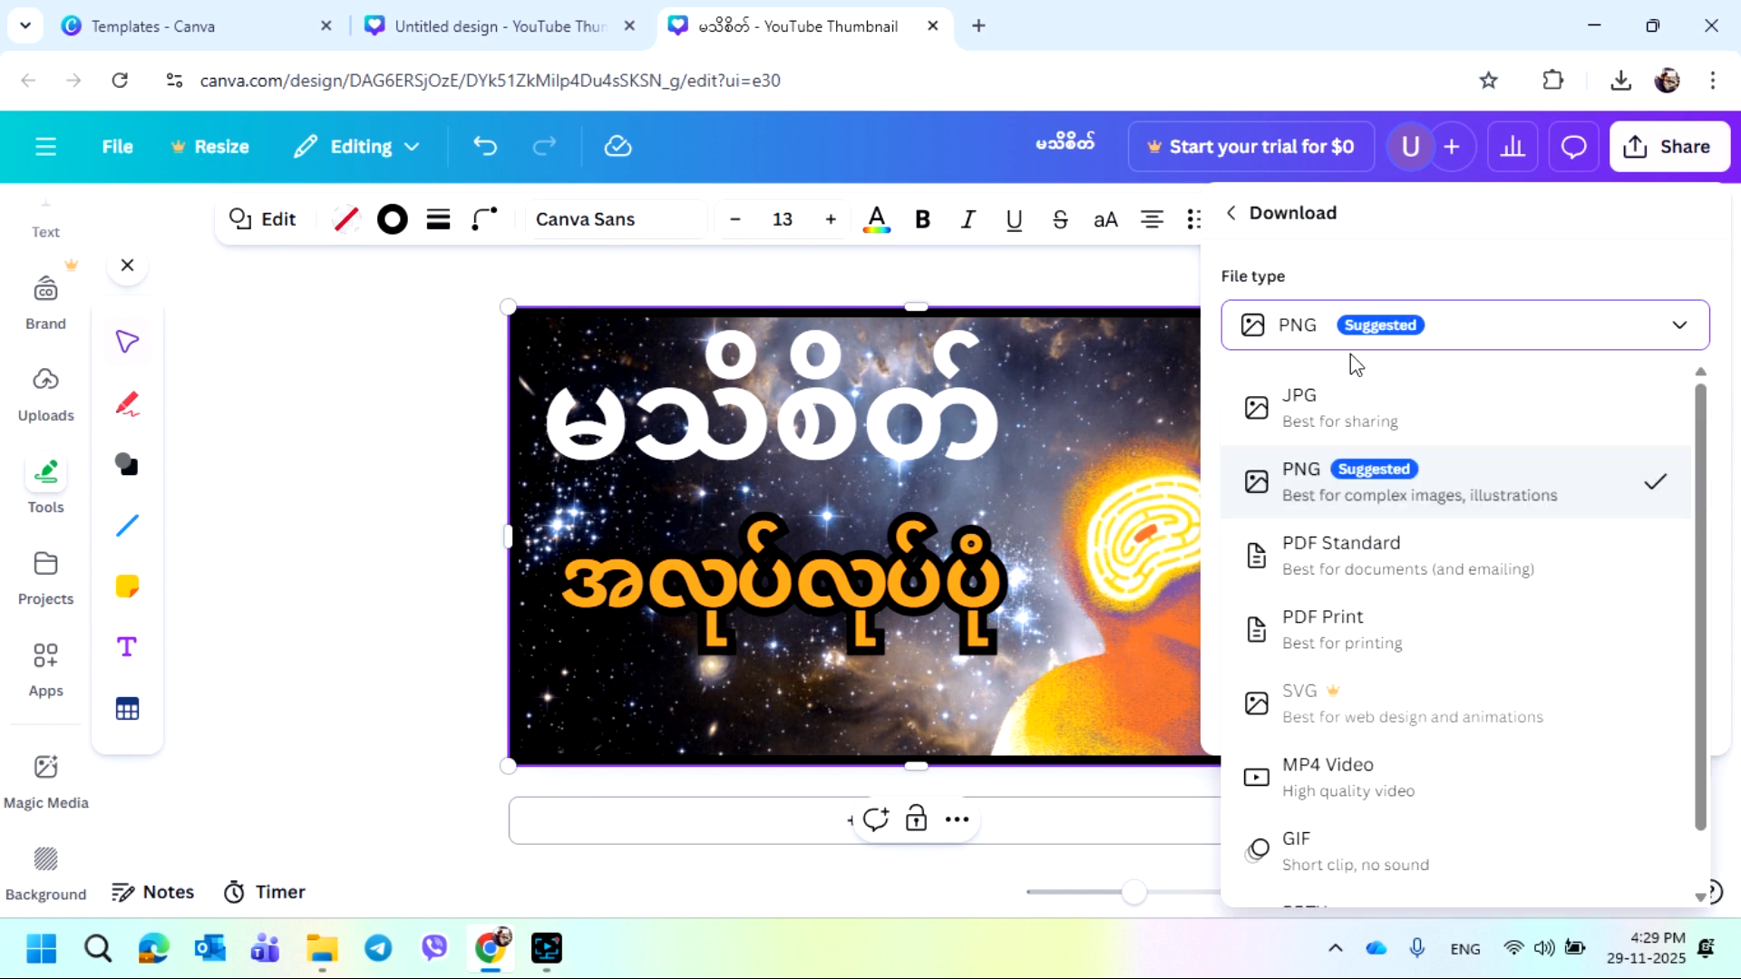
{"action": "left_click", "coordinate": [1317, 438]}
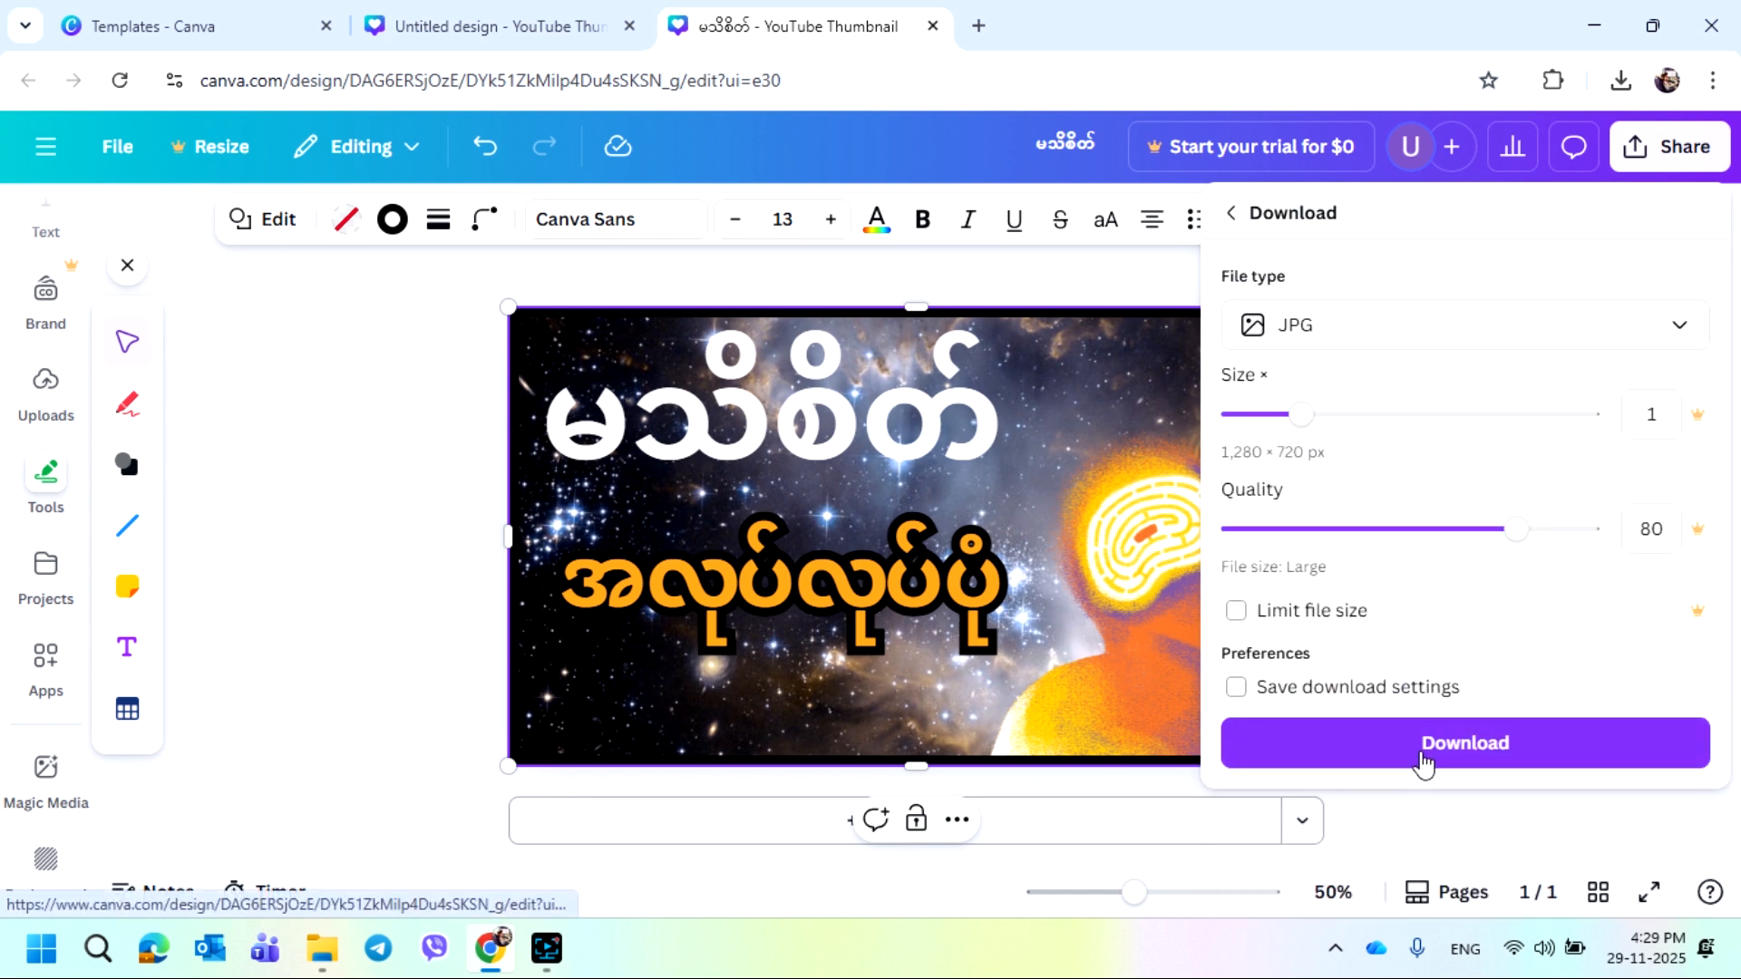
{"action": "left_click", "coordinate": [1438, 761]}
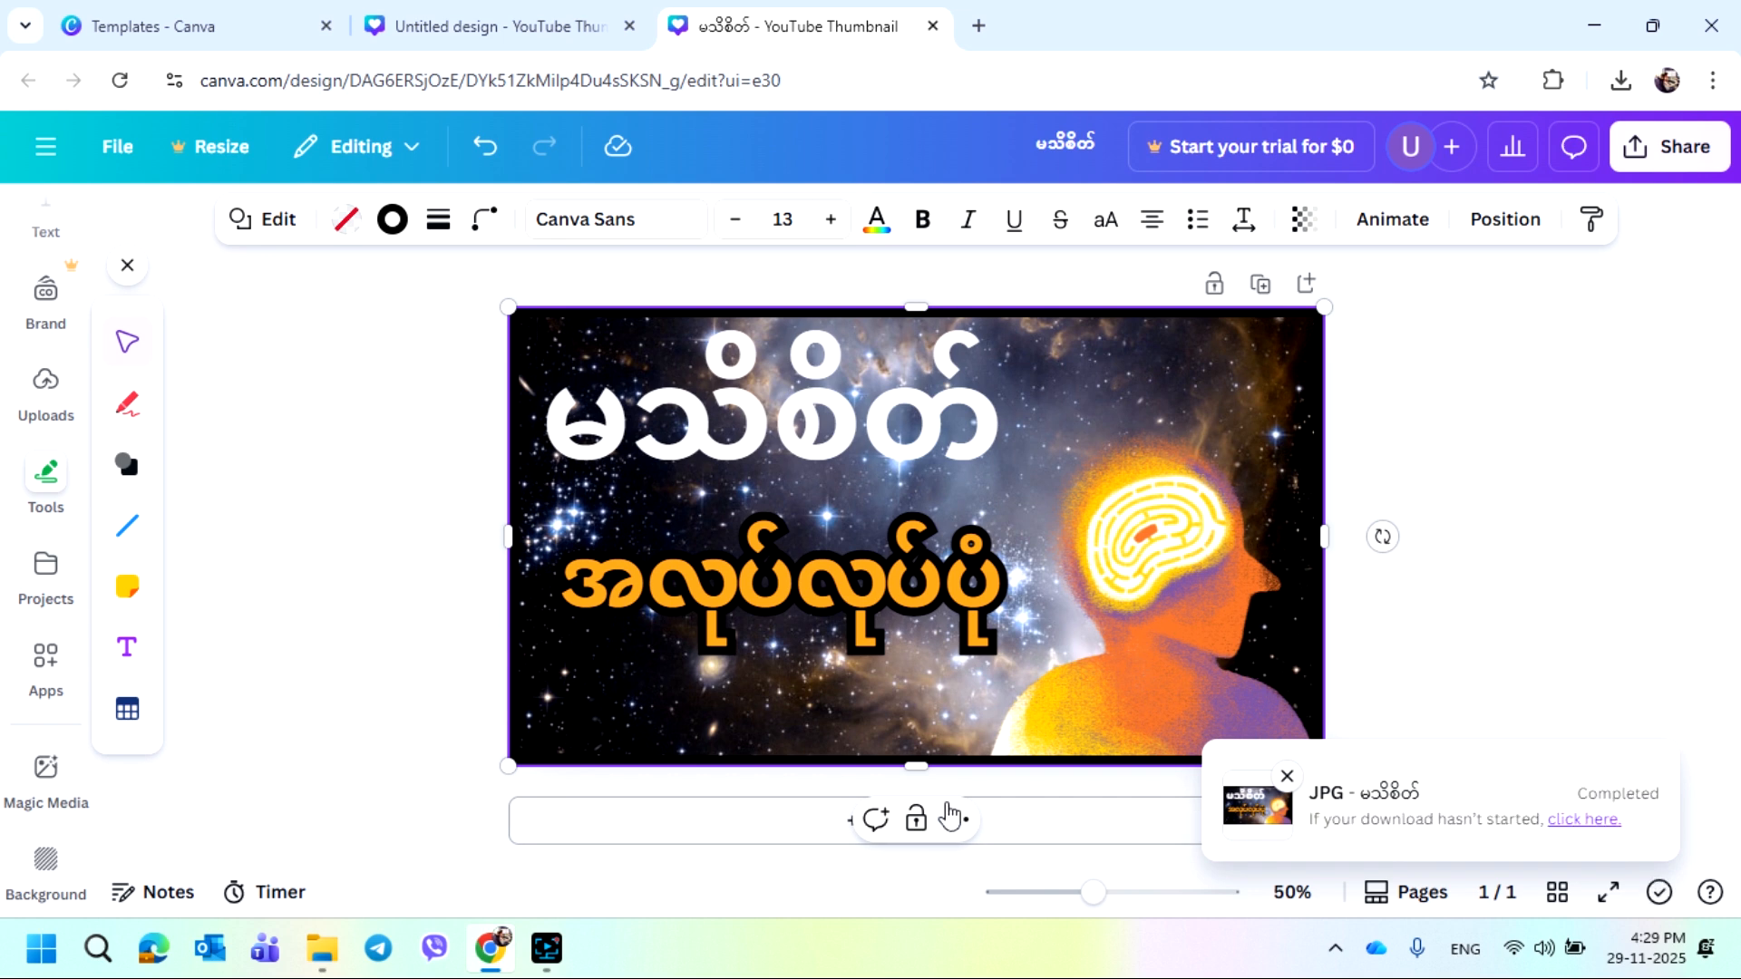
Browse the graphic categories in the Elements panel
{"action": "scroll", "coordinate": [36, 644], "scroll_direction": "up", "scroll_amount": 3}
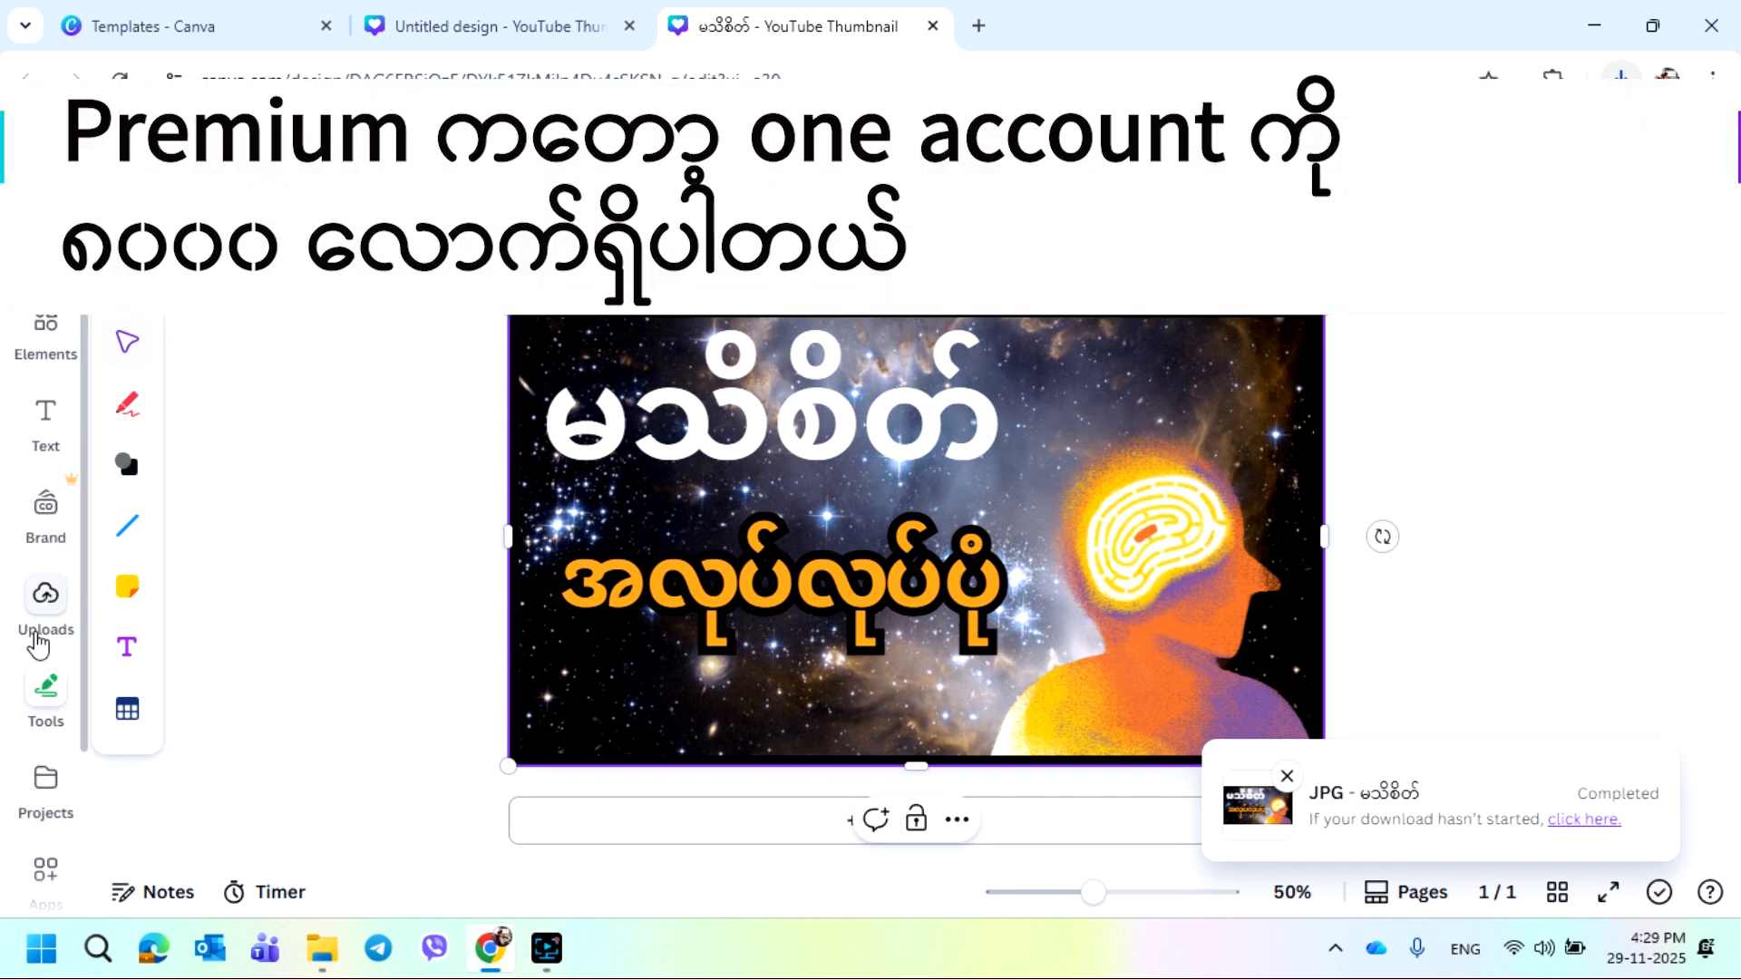
{"action": "left_click", "coordinate": [44, 336]}
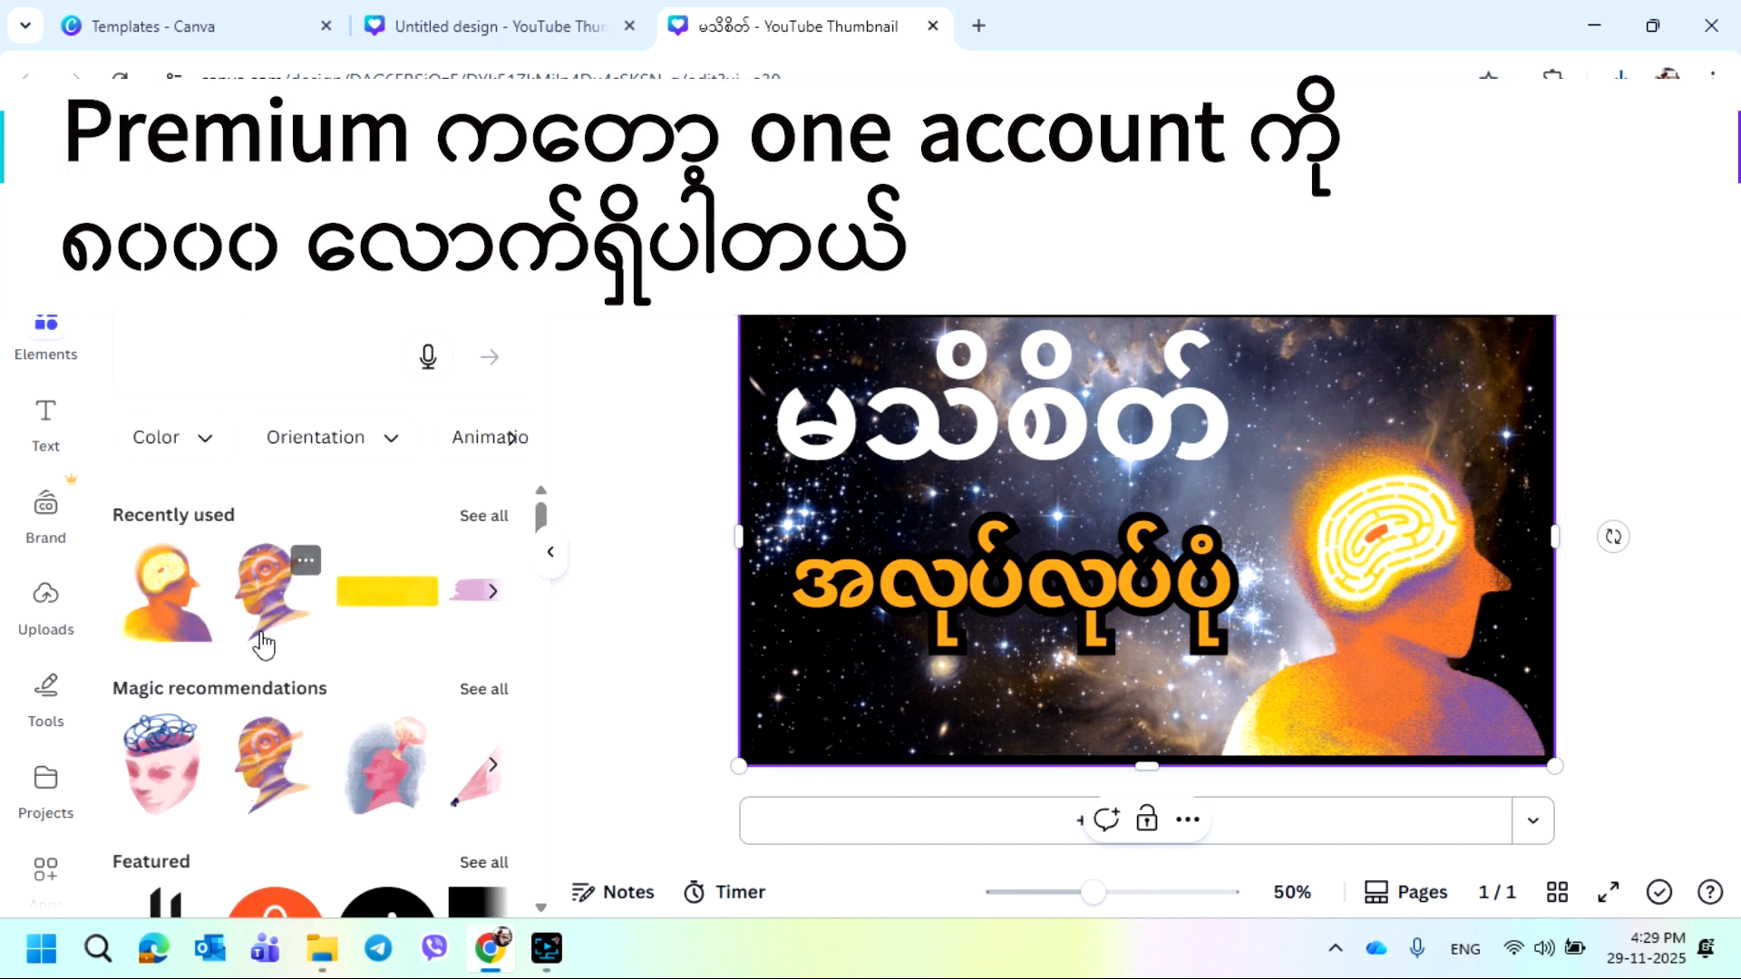
{"action": "scroll", "coordinate": [263, 645], "scroll_direction": "down", "scroll_amount": 5}
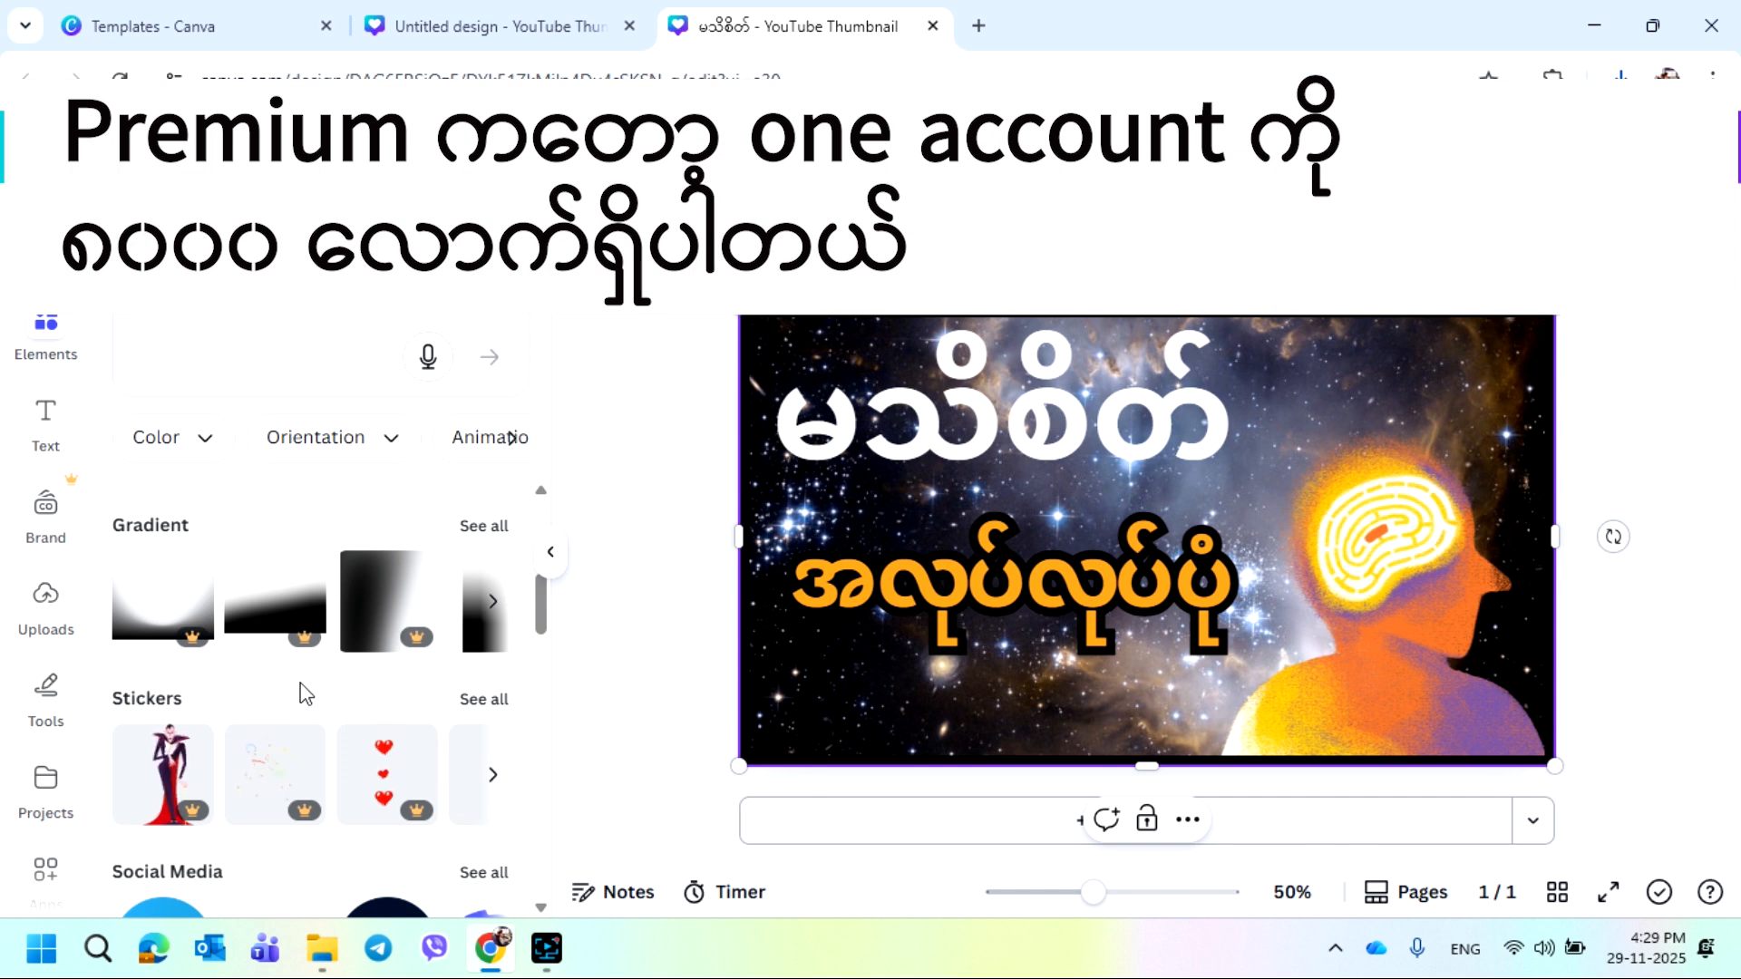
{"action": "scroll", "coordinate": [305, 707], "scroll_direction": "down", "scroll_amount": 1}
{"action": "scroll", "coordinate": [301, 721], "scroll_direction": "up", "scroll_amount": 2}
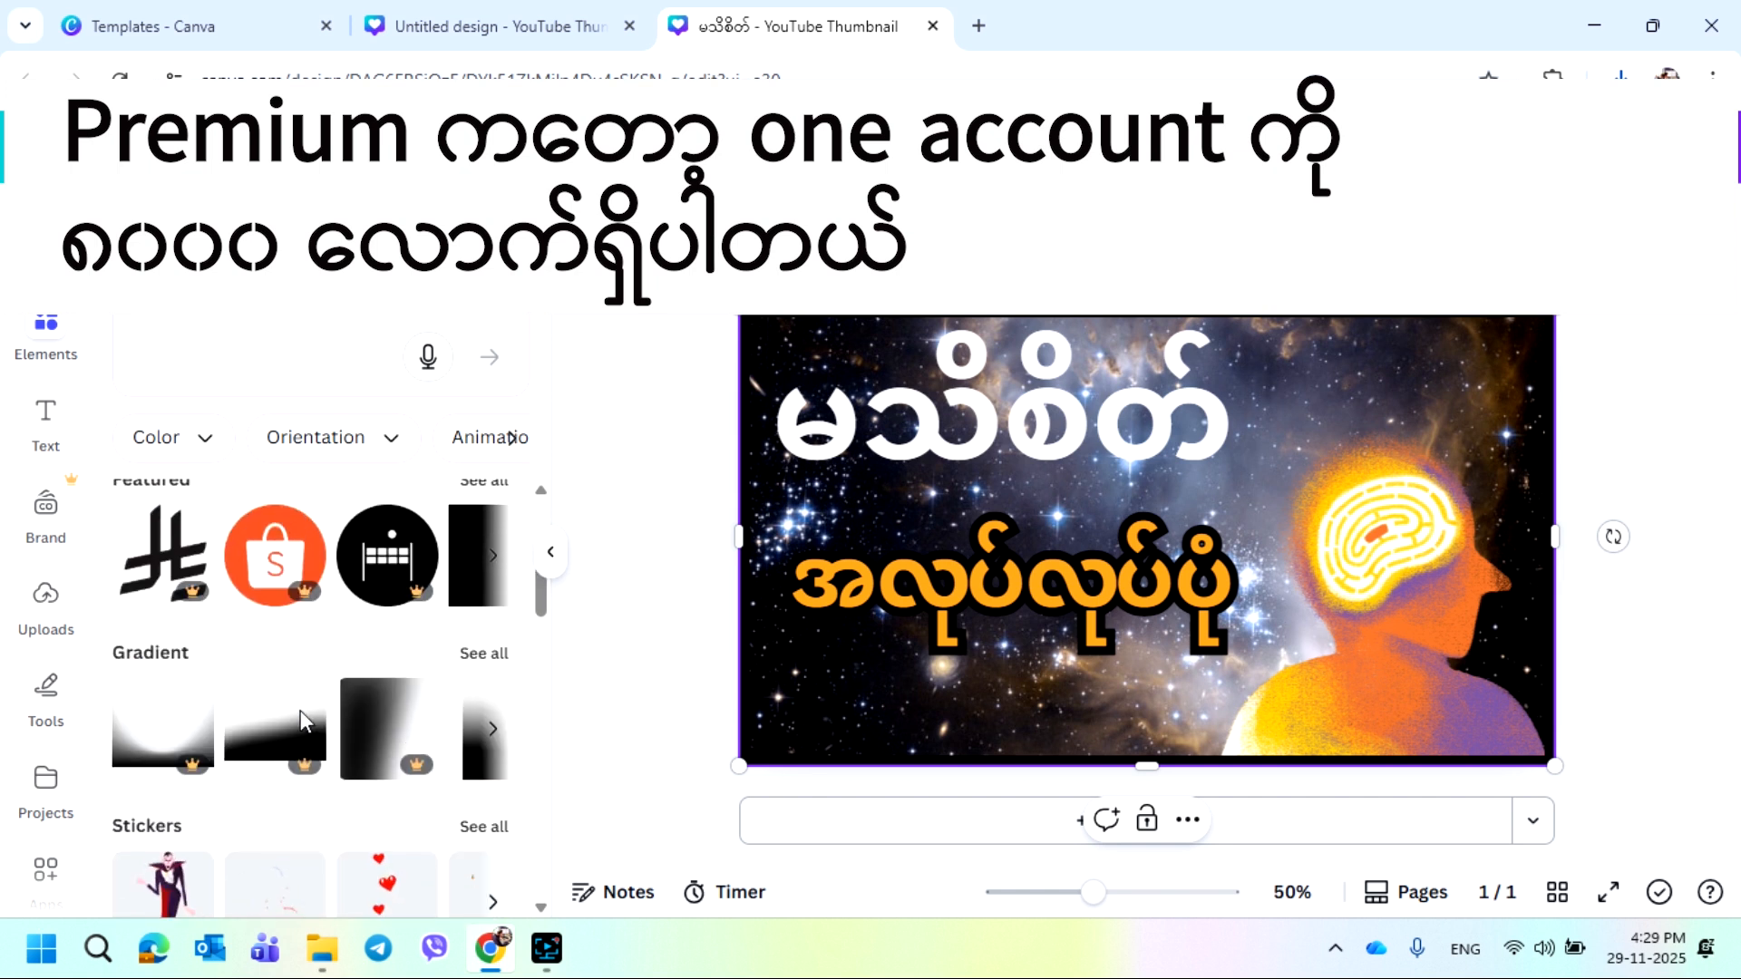
{"action": "scroll", "coordinate": [302, 717], "scroll_direction": "down", "scroll_amount": 1}
{"action": "scroll", "coordinate": [304, 744], "scroll_direction": "down", "scroll_amount": 1}
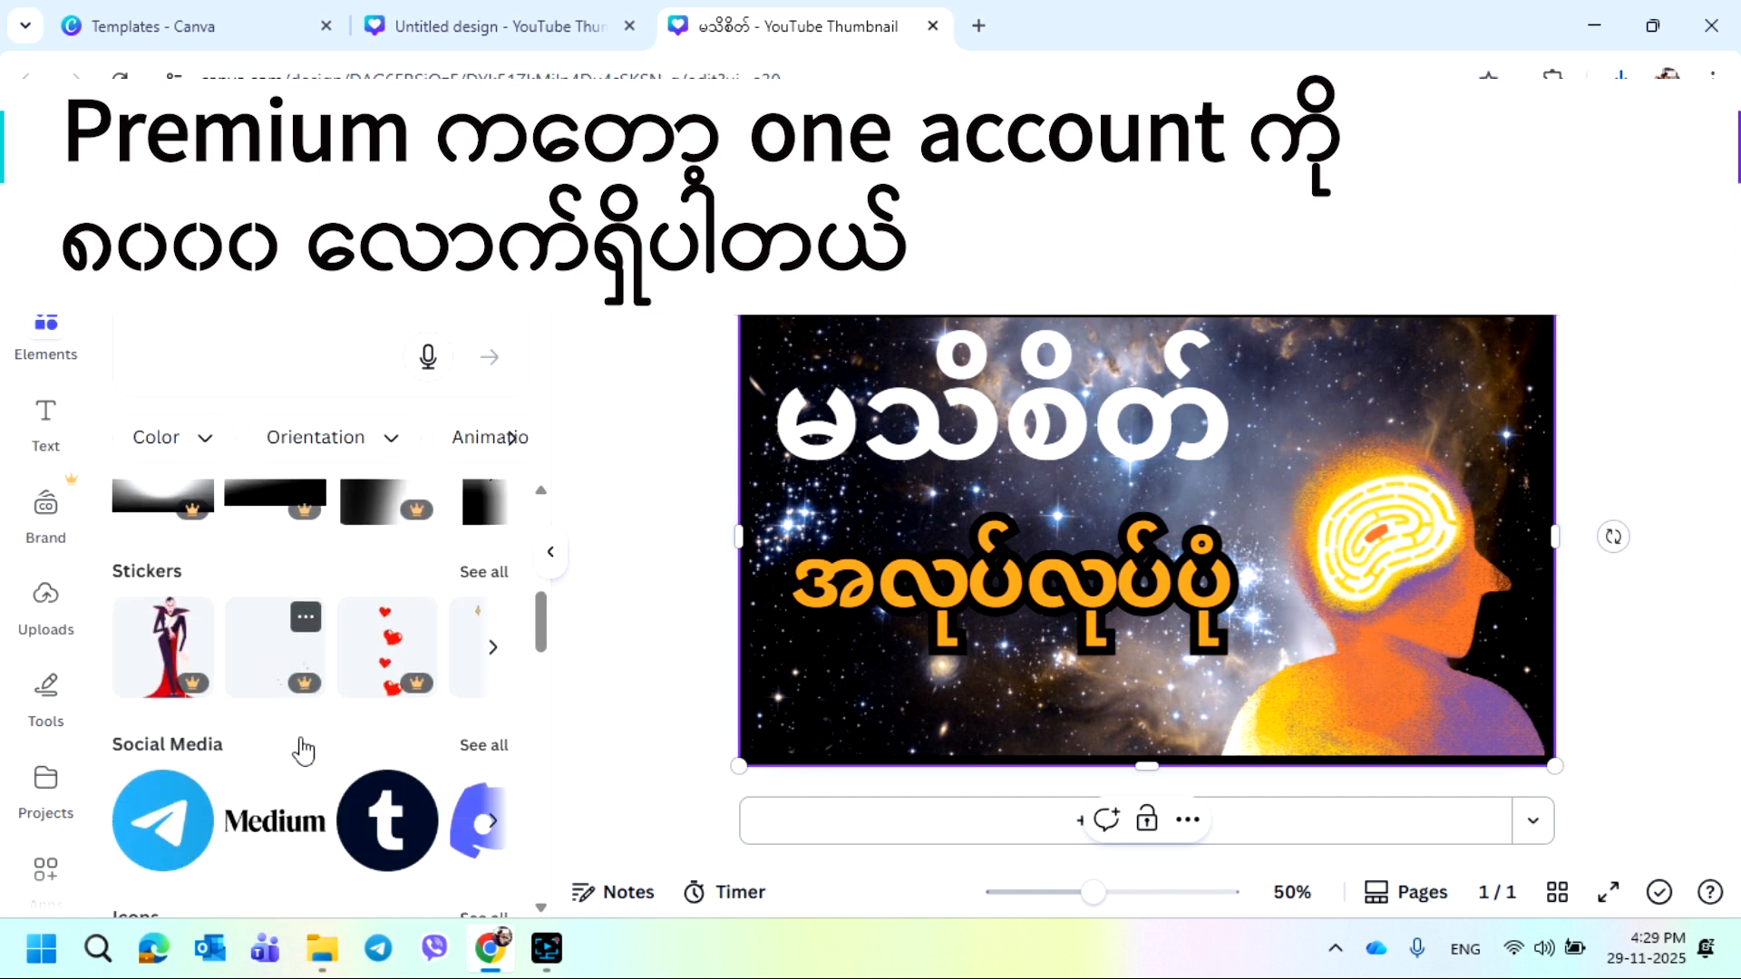
{"action": "scroll", "coordinate": [304, 744], "scroll_direction": "up", "scroll_amount": 1}
{"action": "scroll", "coordinate": [302, 739], "scroll_direction": "down", "scroll_amount": 1}
{"action": "scroll", "coordinate": [304, 748], "scroll_direction": "up", "scroll_amount": 2}
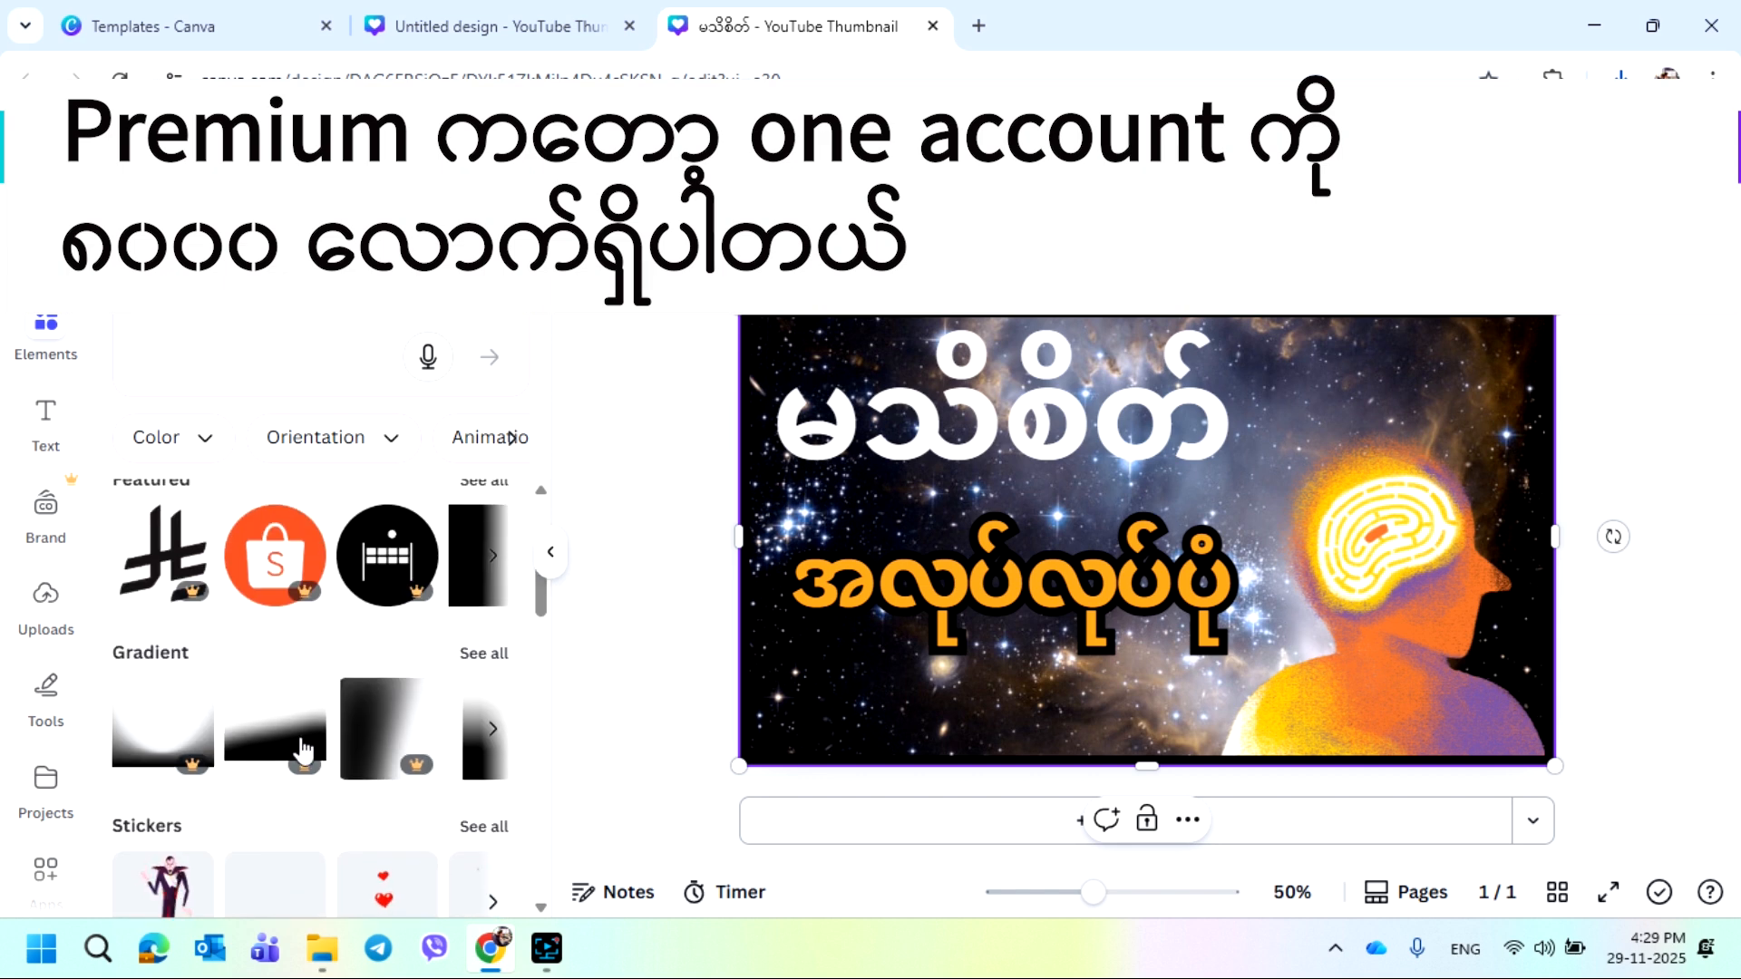